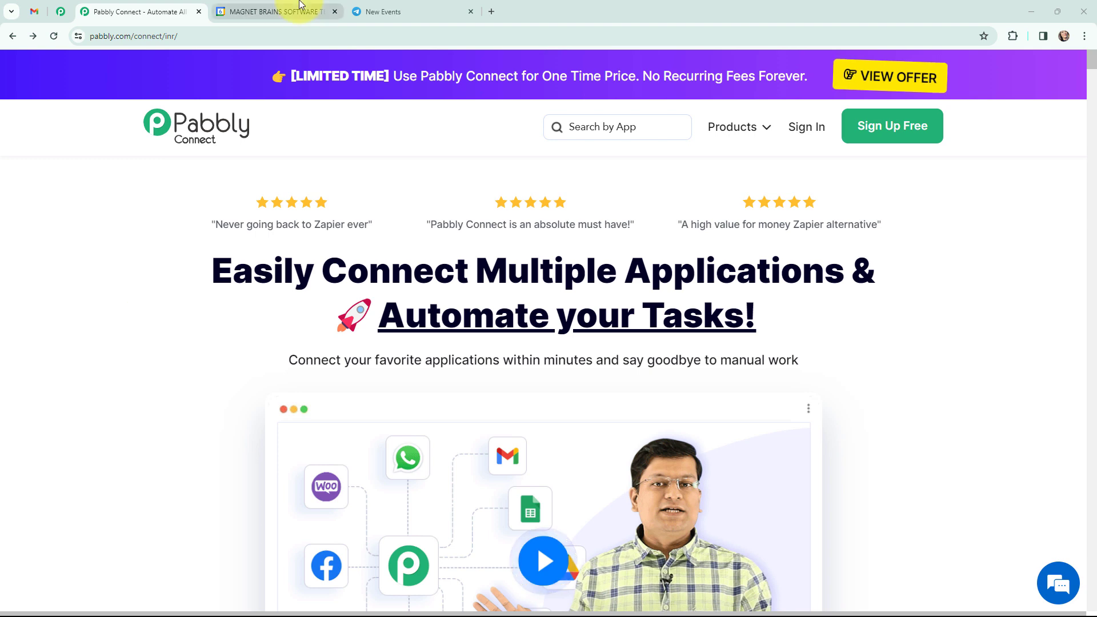
# Step: Review the sample Social Media Marketing Workshop event in Google Calendar and its message in the New Events Telegram group
pyautogui.click(286, 11)
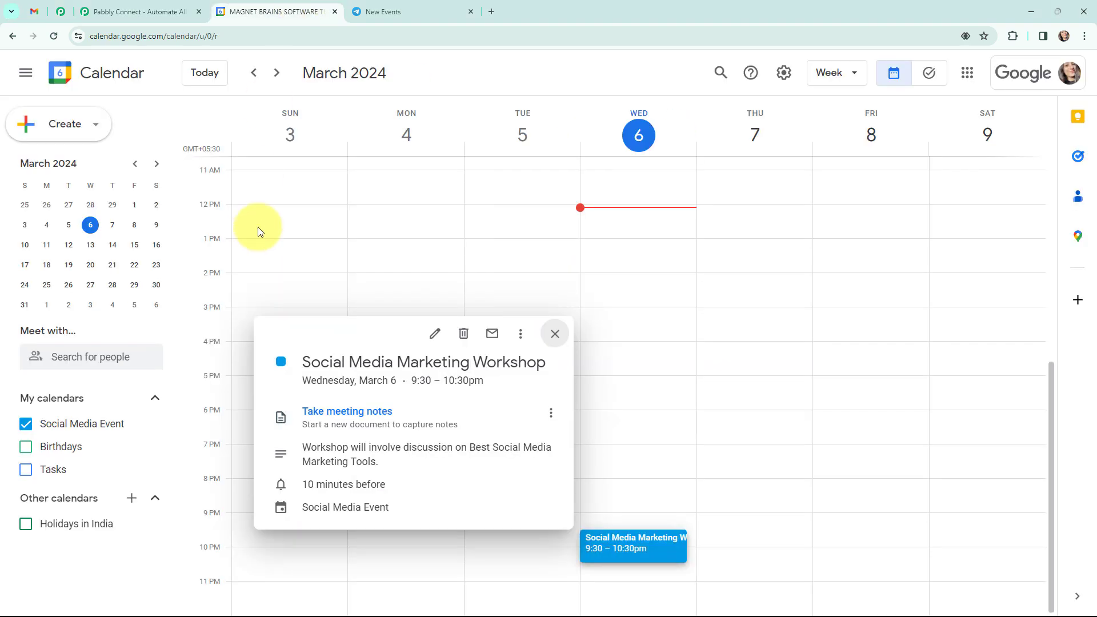
pyautogui.click(394, 11)
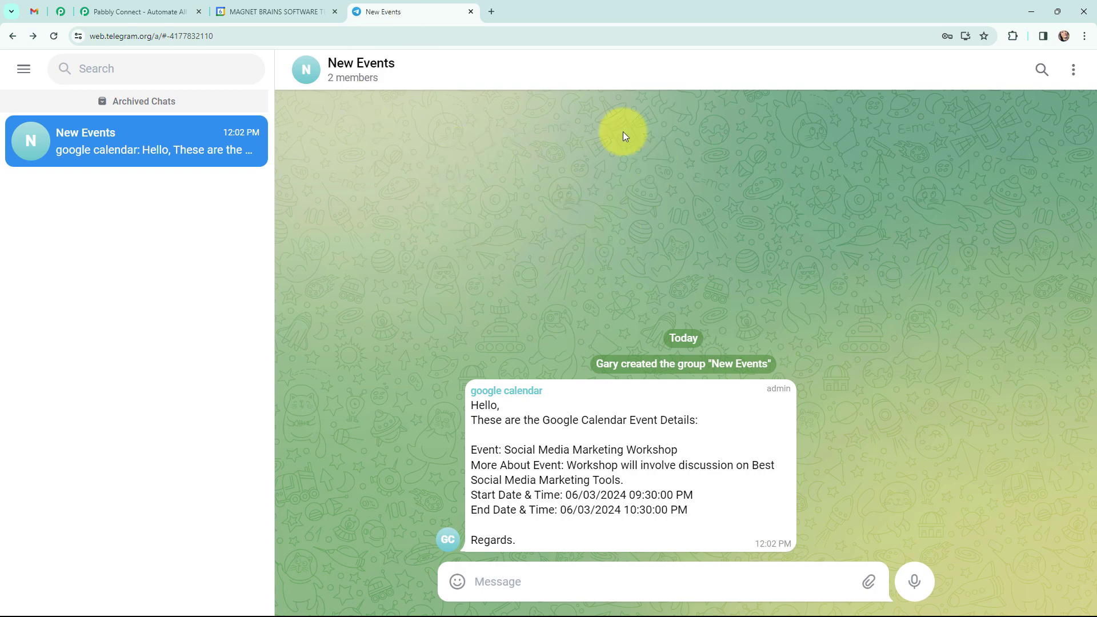
pyautogui.click(143, 12)
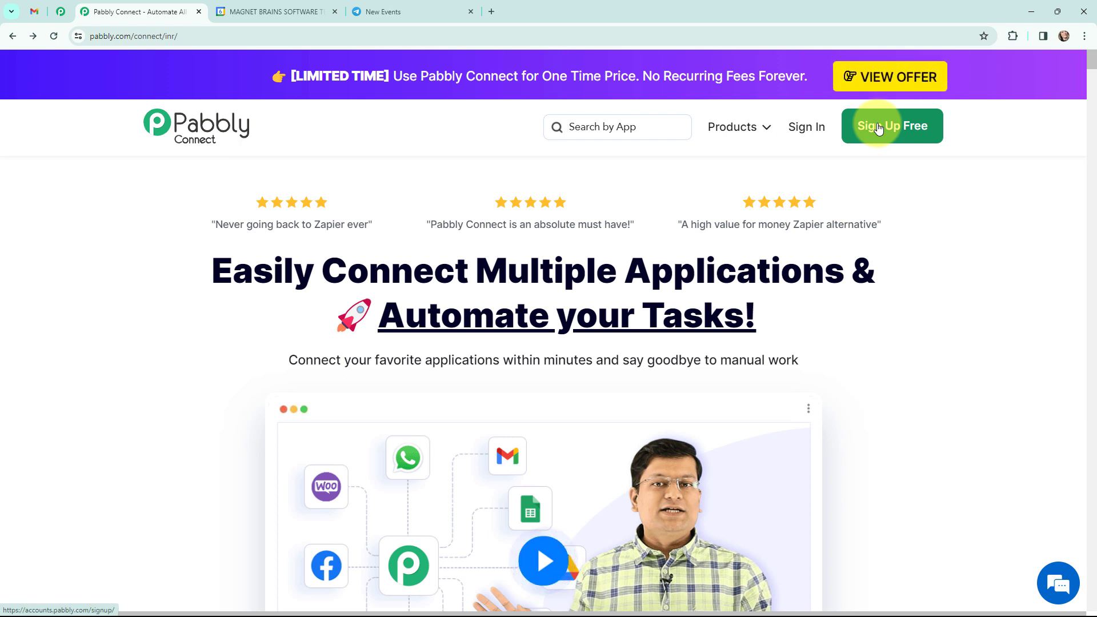
# Step: Sign in to Pabbly Connect and create a workflow named "Send Google Calendar Event Reminder on Telegram" in the Google Calendar - Telegram Automation folder
pyautogui.click(807, 127)
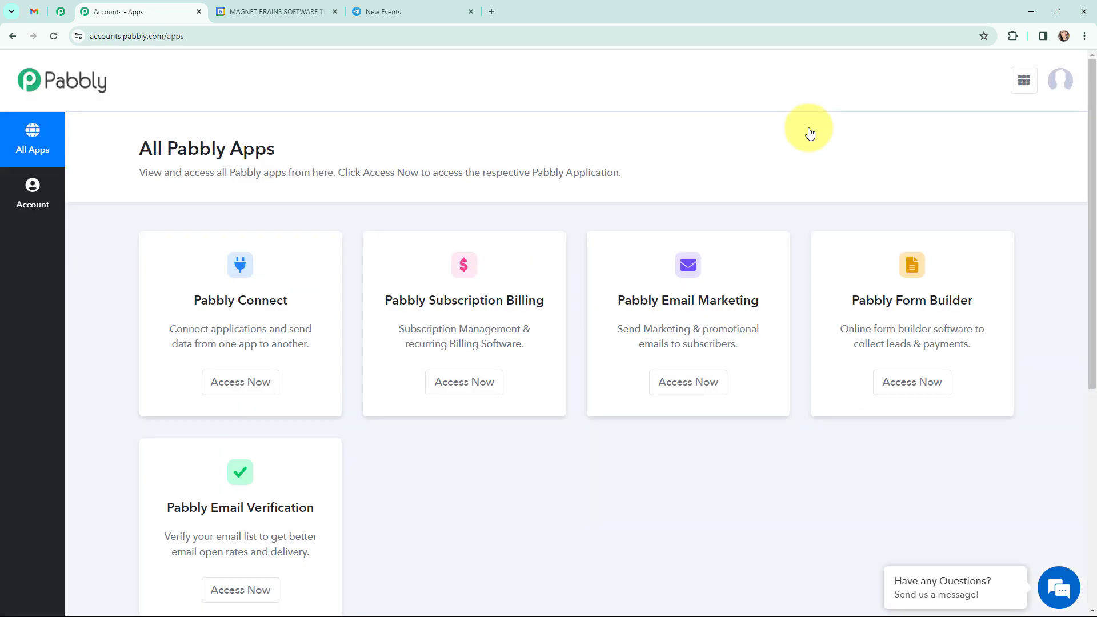
pyautogui.click(237, 381)
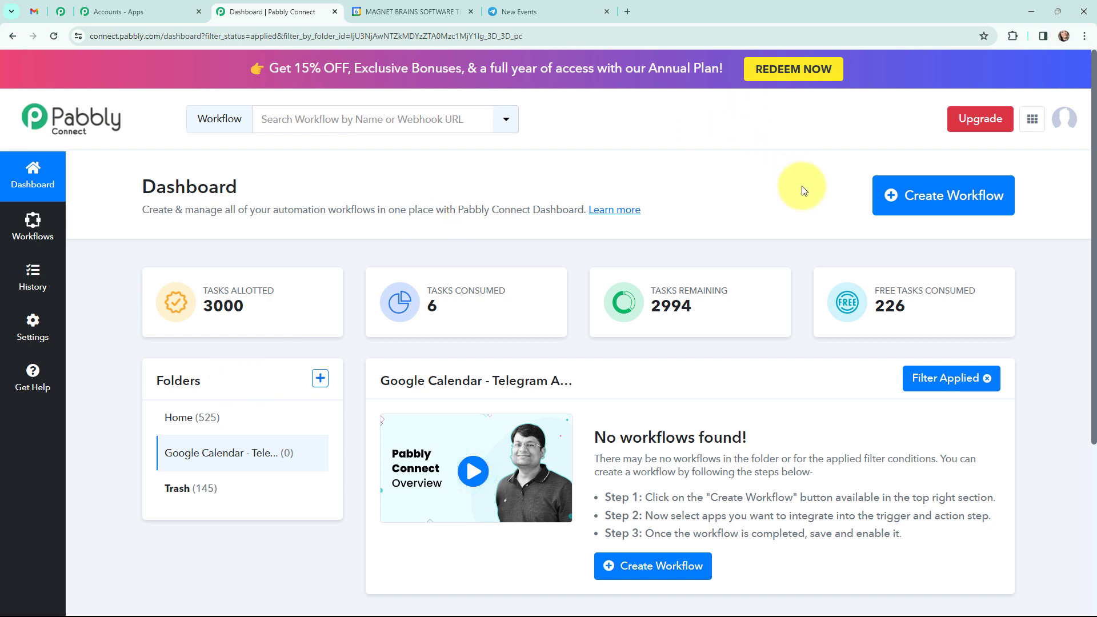
pyautogui.click(922, 201)
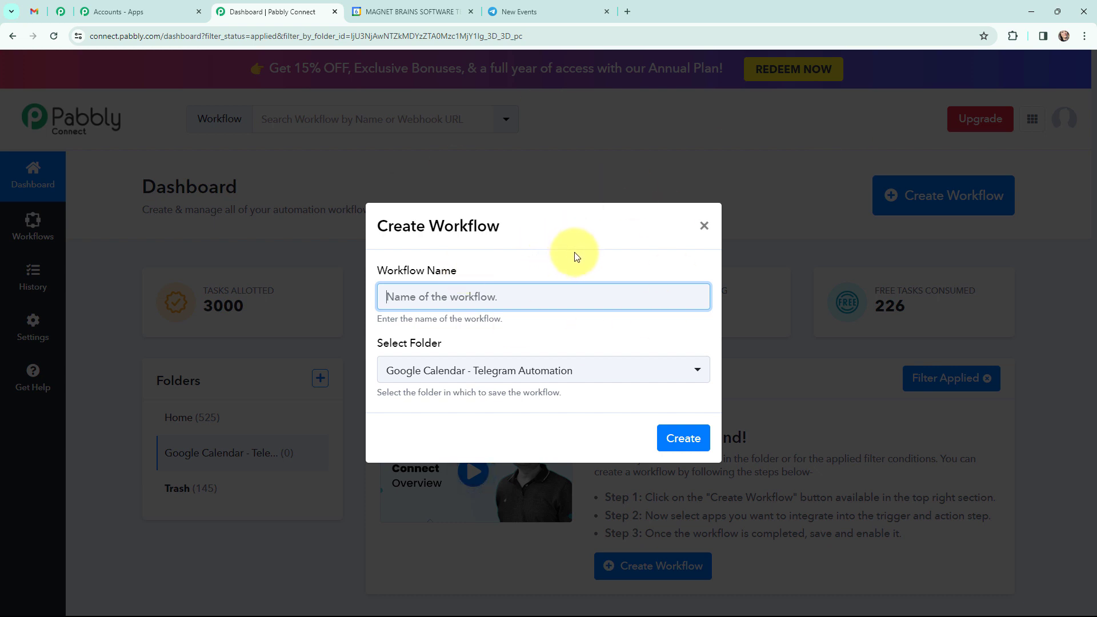
pyautogui.write('Send Google Calendar Event Reminder on Telegram')
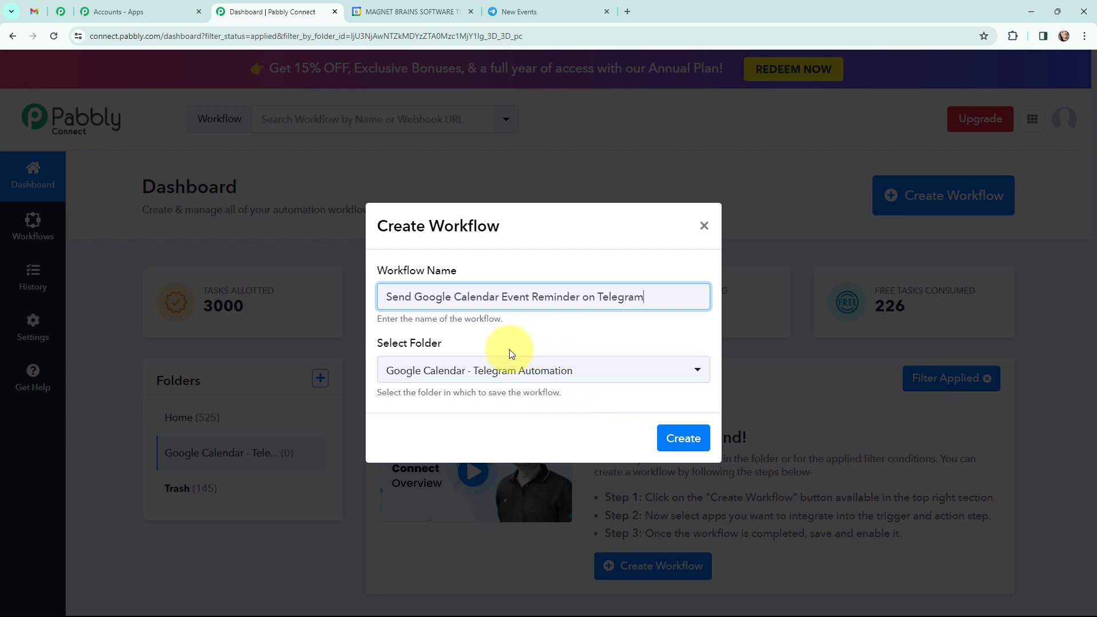
pyautogui.click(688, 441)
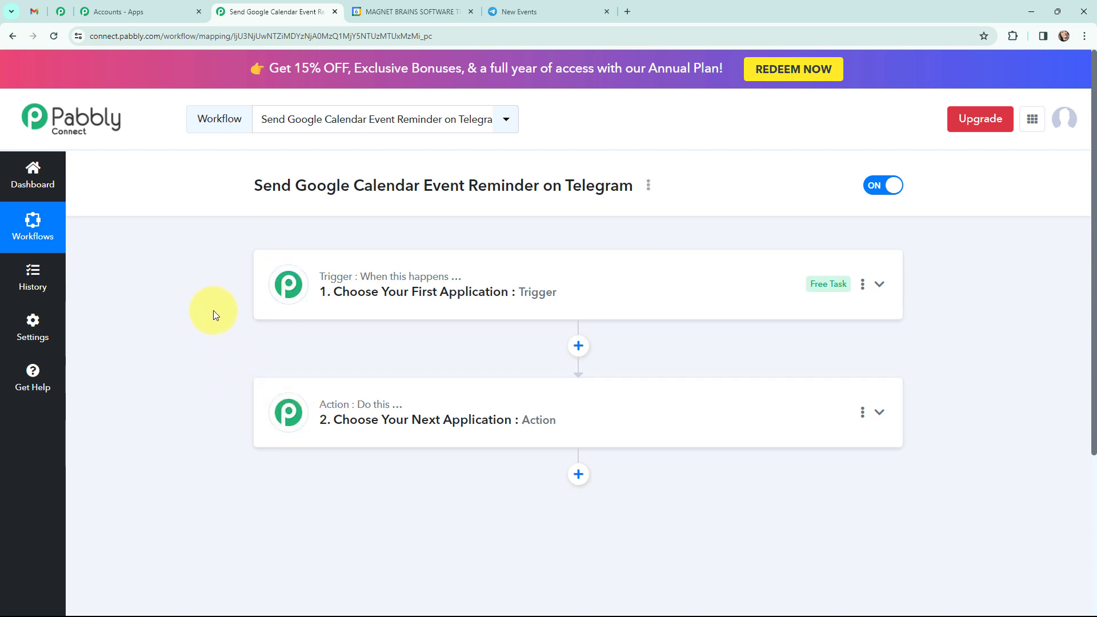
pyautogui.click(406, 10)
pyautogui.click(486, 8)
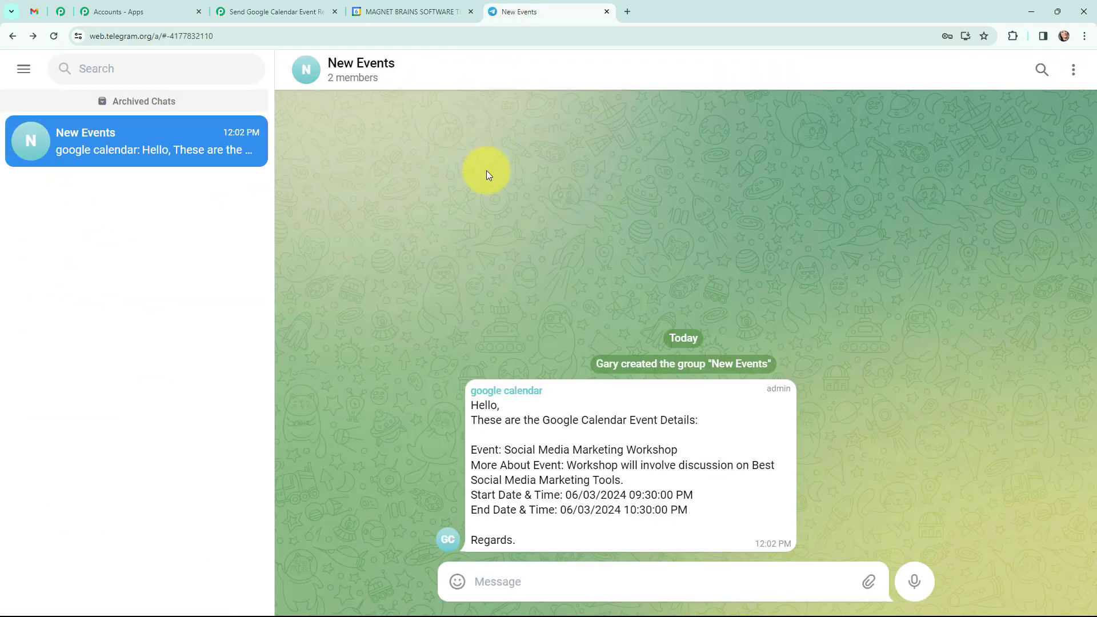
pyautogui.click(277, 7)
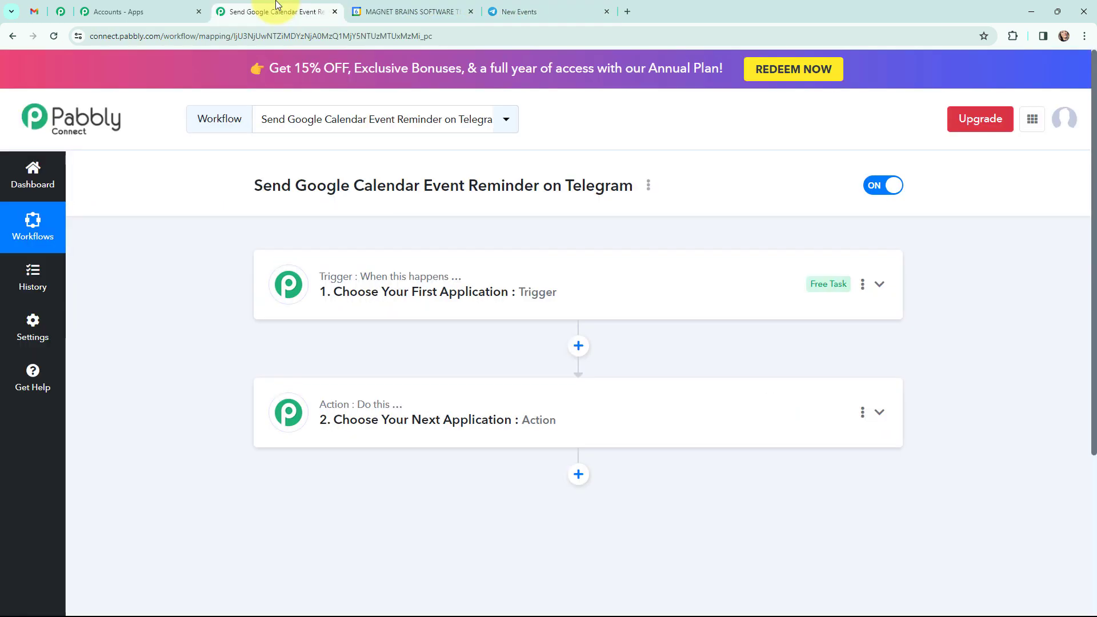
# Step: Set the workflow's trigger to Google Calendar with the New Event trigger event
pyautogui.click(276, 283)
pyautogui.click(316, 369)
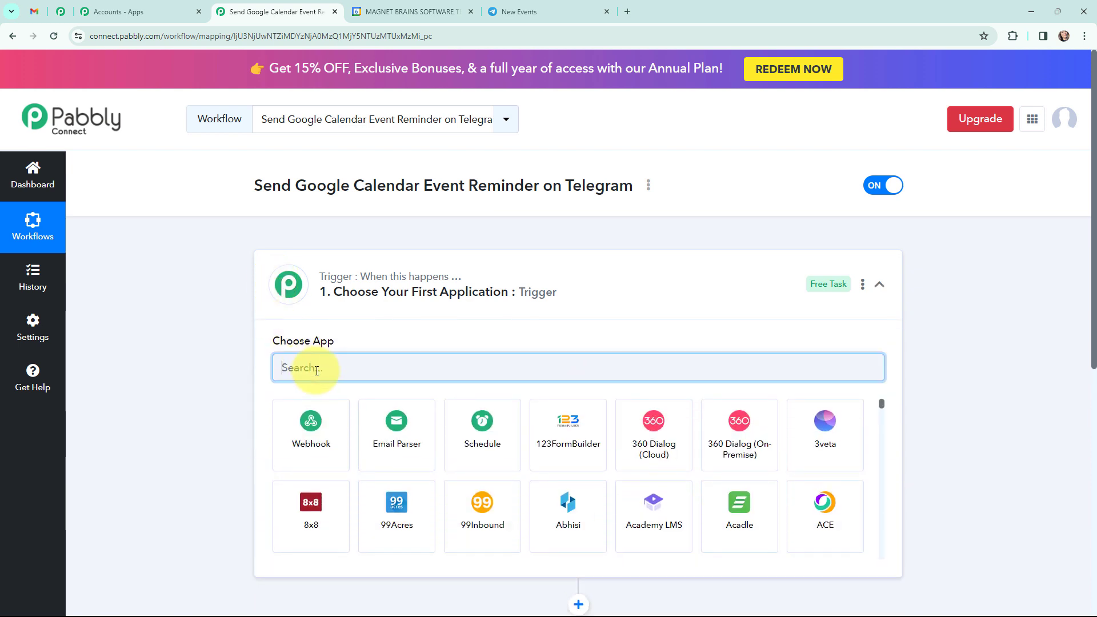
pyautogui.write('google')
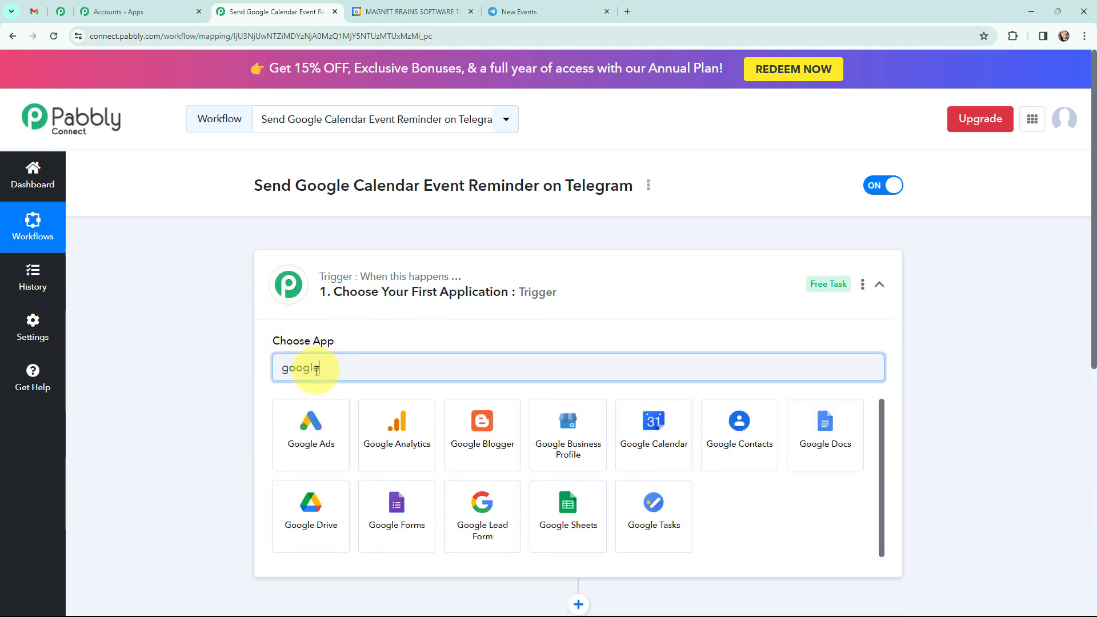
pyautogui.write(' cal')
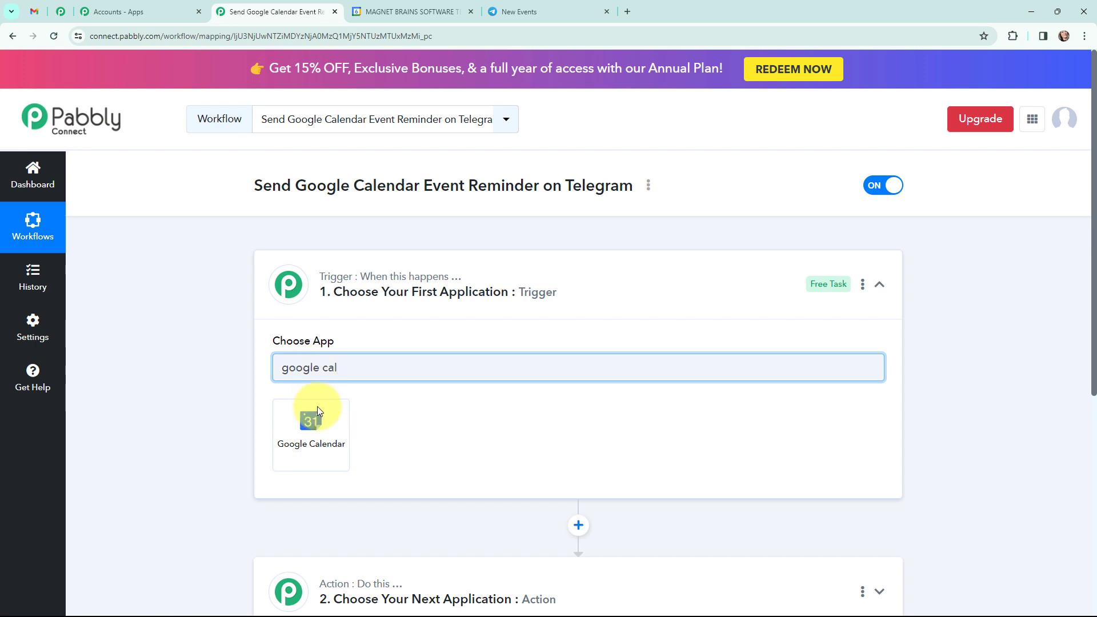
pyautogui.click(309, 438)
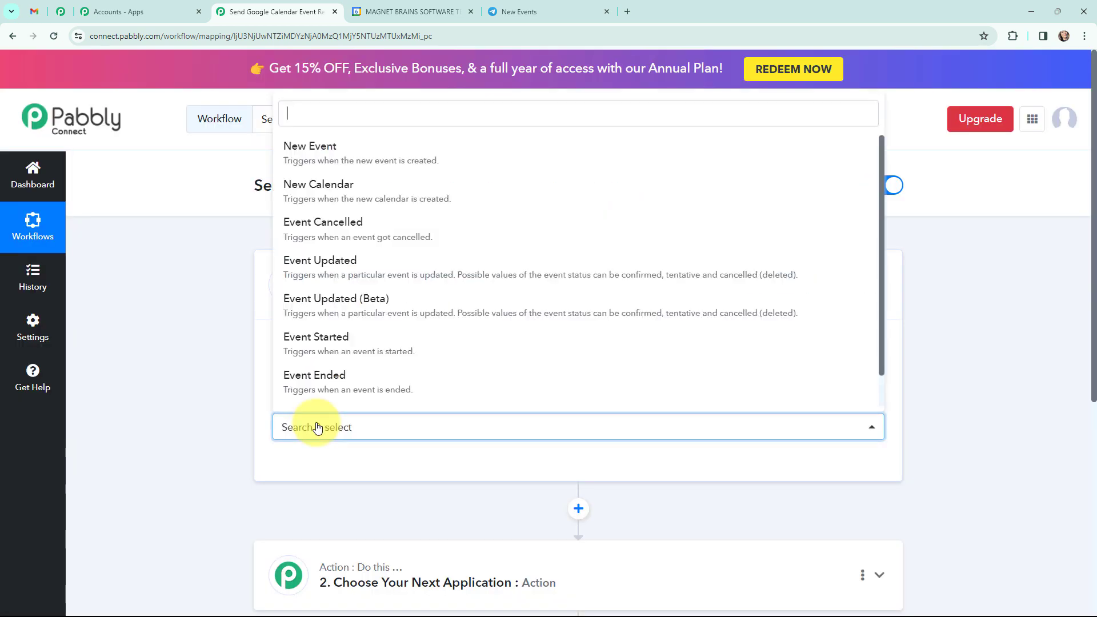
pyautogui.click(424, 153)
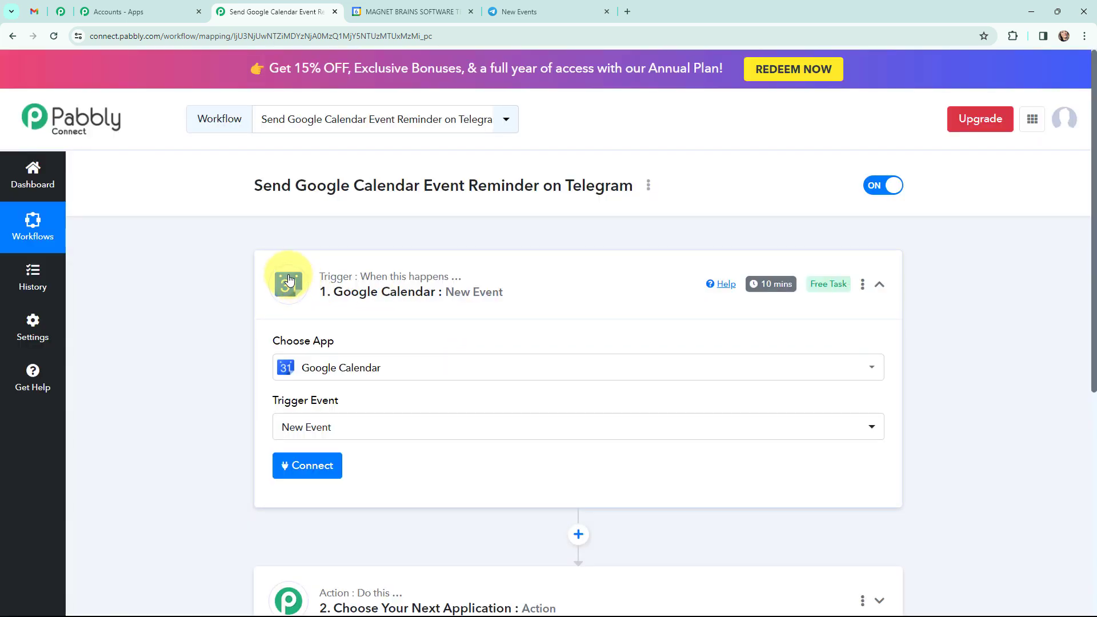
pyautogui.click(289, 280)
# Step: Set the workflow's action to Telegram Bot with the Send a Text Message or Reply action event
pyautogui.click(289, 399)
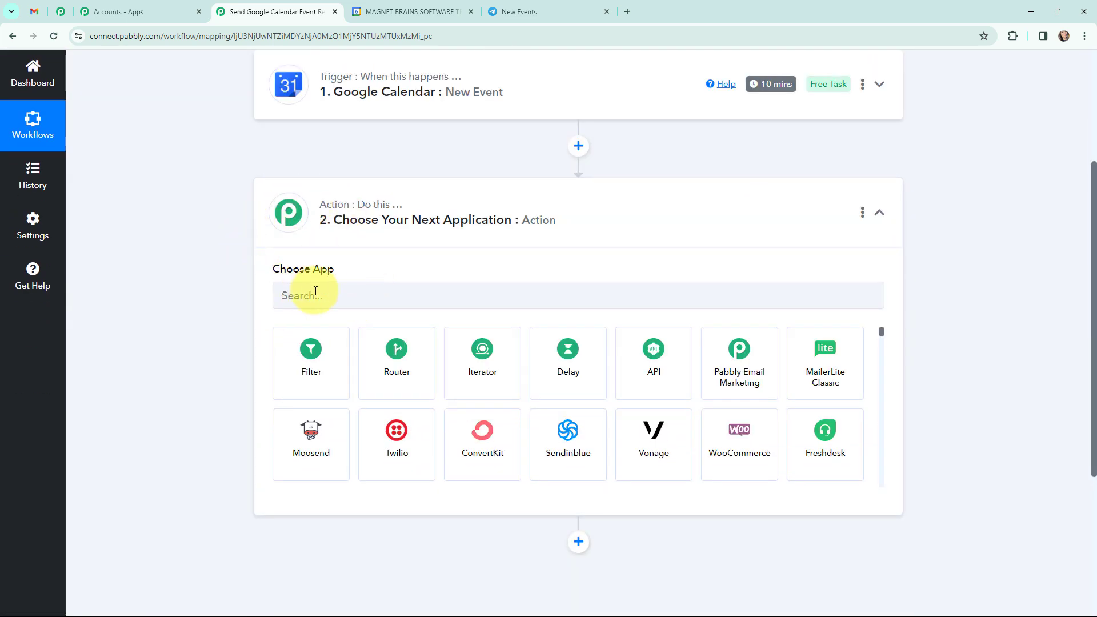
pyautogui.click(335, 296)
pyautogui.write('telegram bot')
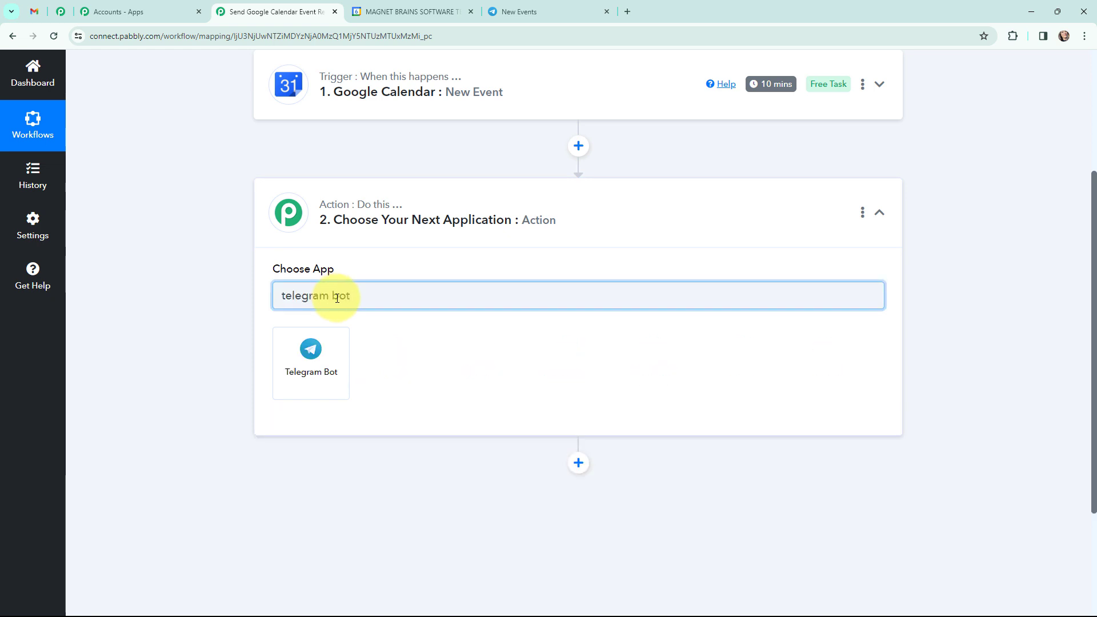
pyautogui.click(313, 354)
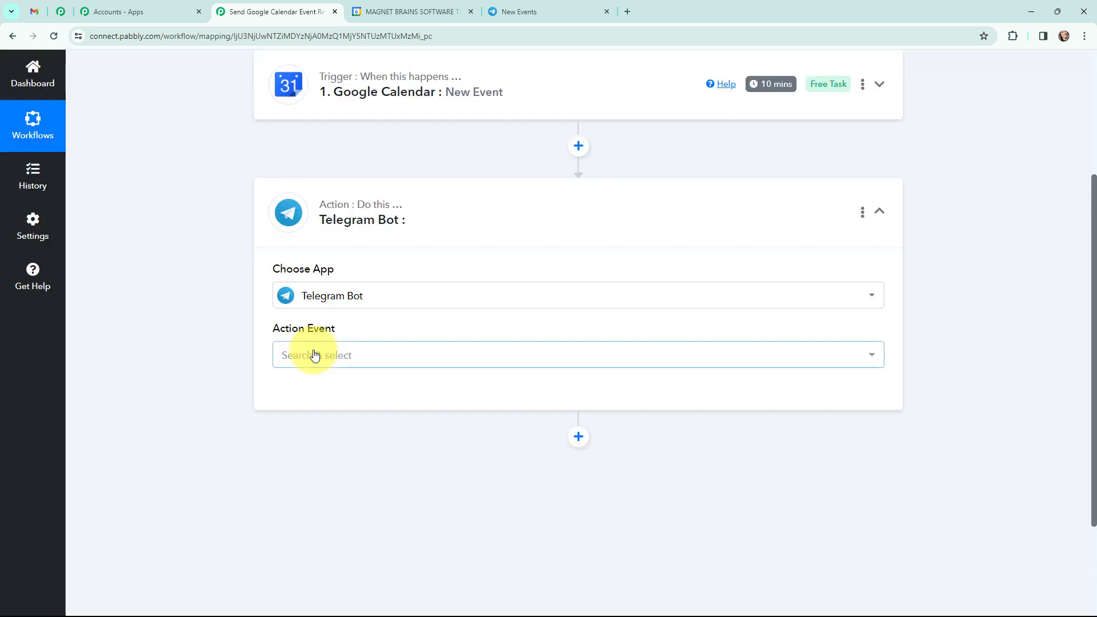
pyautogui.click(314, 355)
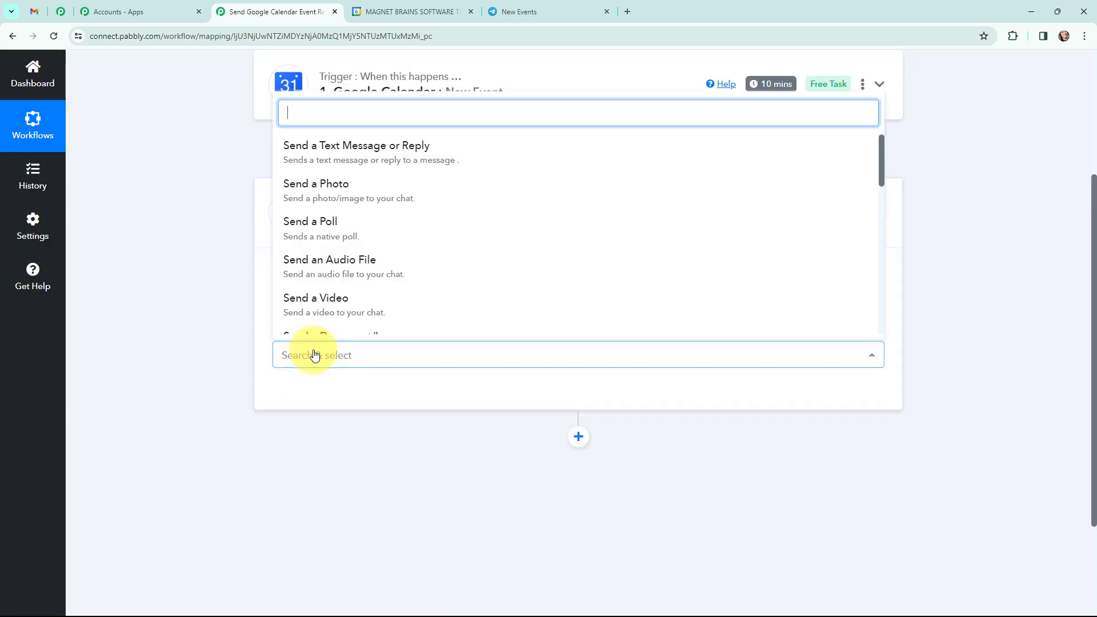
pyautogui.click(311, 149)
pyautogui.click(268, 209)
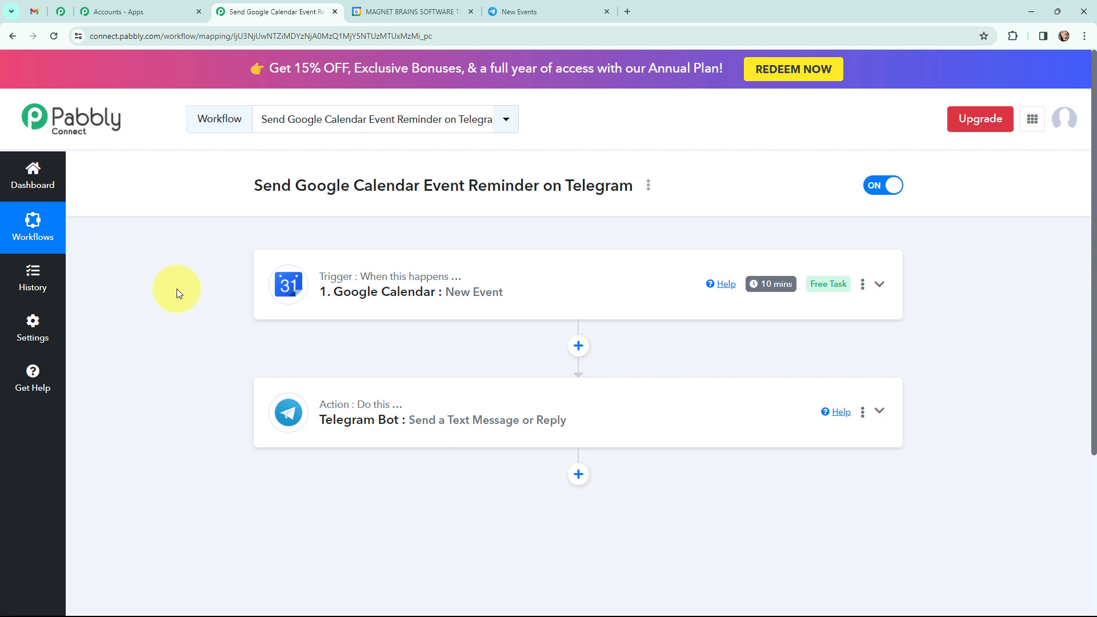
# Step: Connect the Google Calendar trigger through a new connection authorised with Google sign-in
pyautogui.click(267, 284)
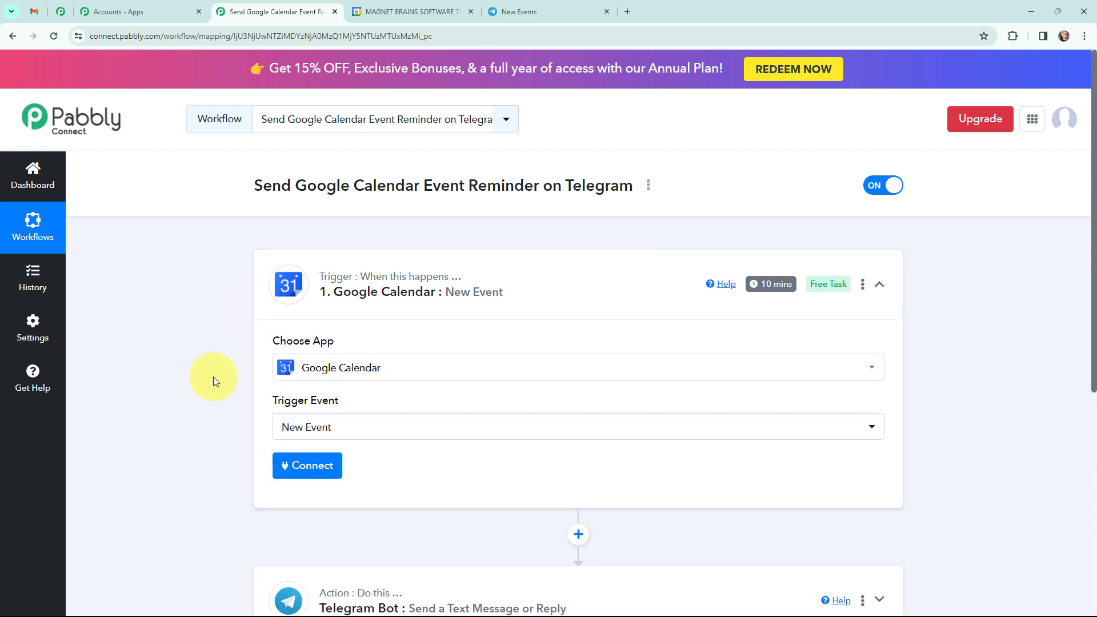
pyautogui.click(306, 465)
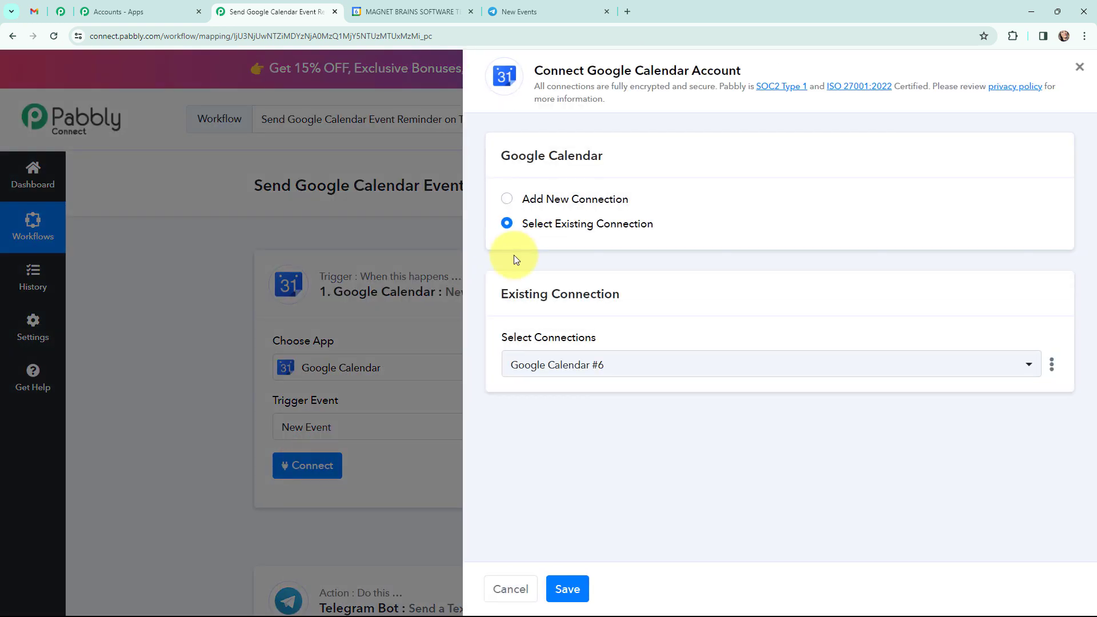
pyautogui.click(506, 201)
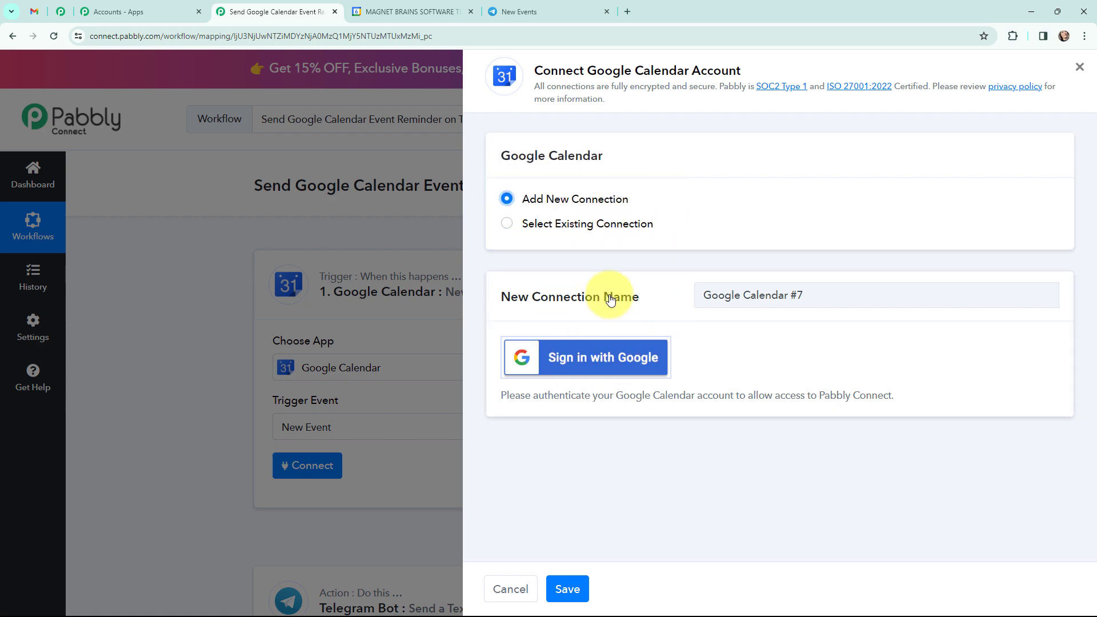
pyautogui.click(594, 356)
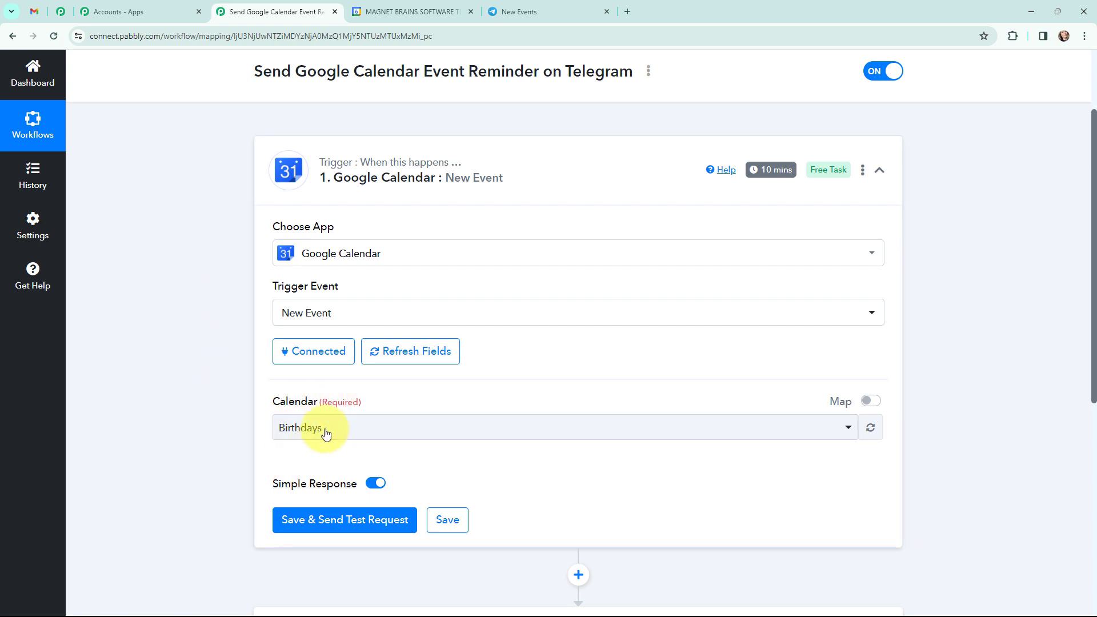
# Step: Check the calendar's name in Google Calendar and choose Social Media Event as the trigger's calendar
pyautogui.click(392, 3)
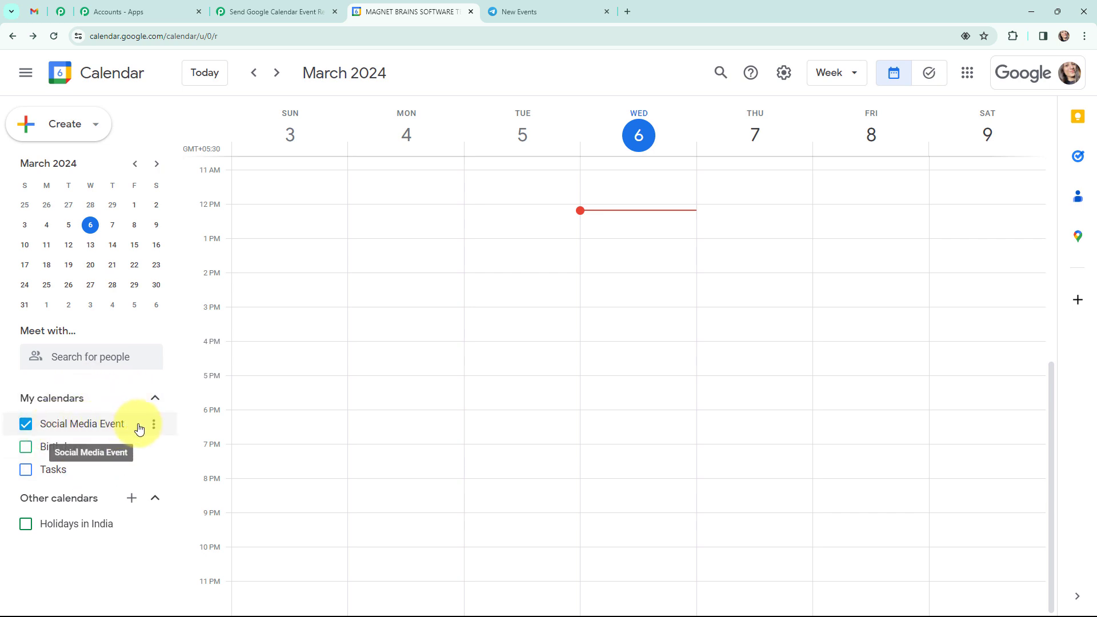
pyautogui.click(280, 12)
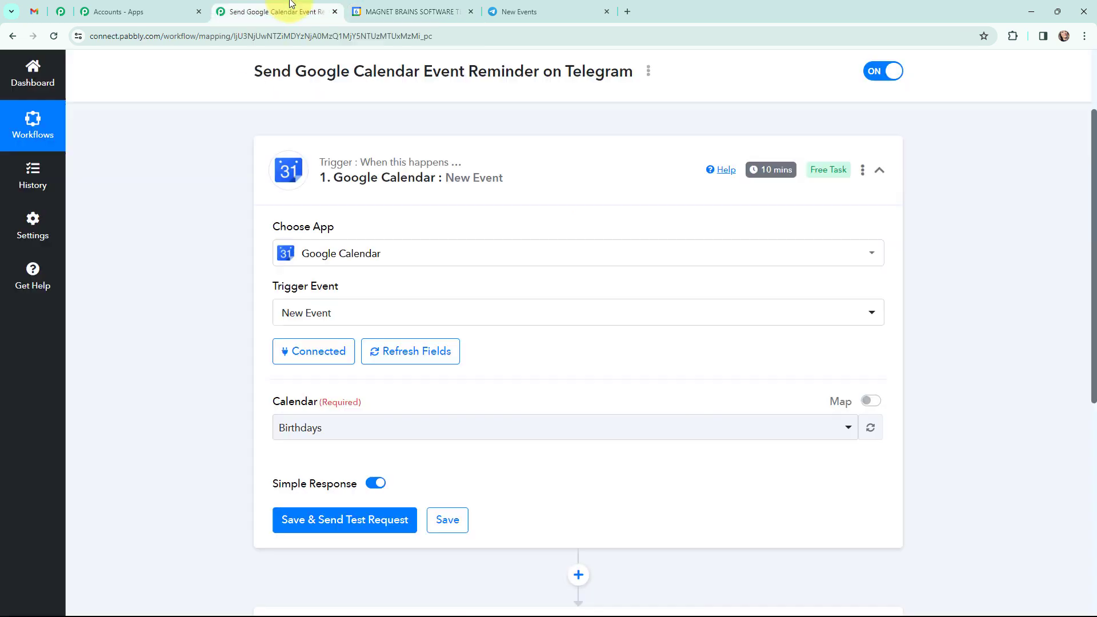
pyautogui.click(335, 428)
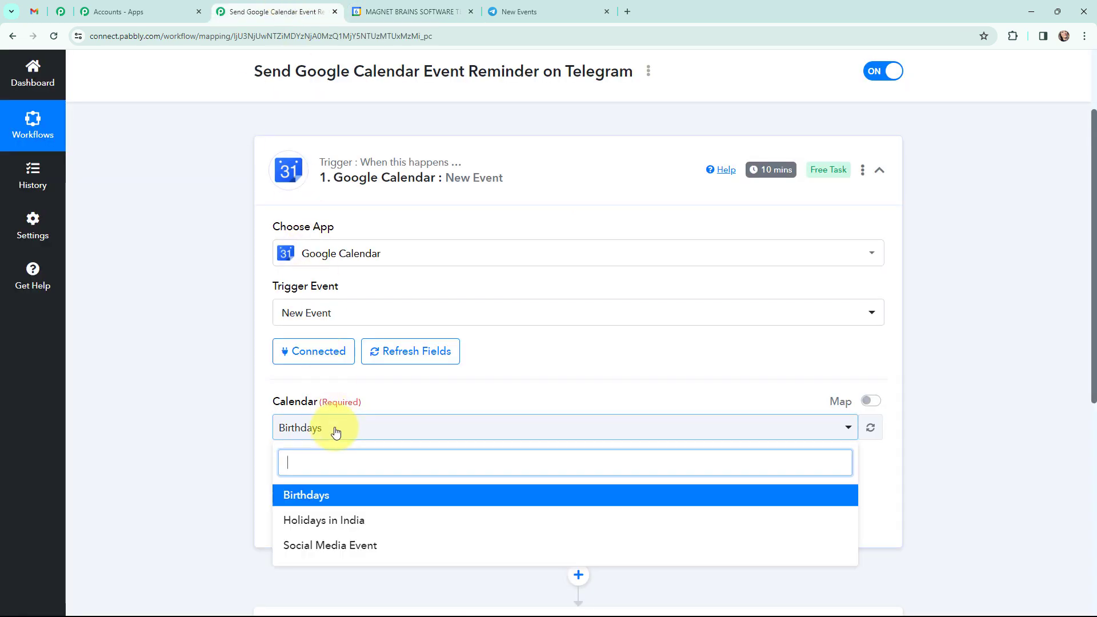
pyautogui.click(334, 545)
pyautogui.click(178, 410)
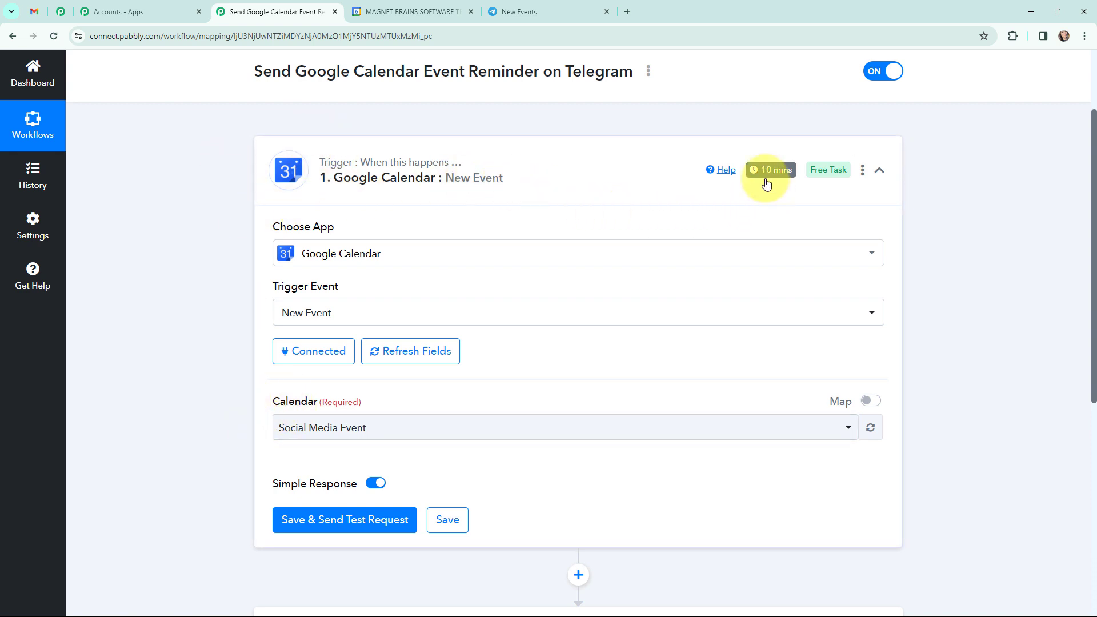
pyautogui.moveTo(757, 175)
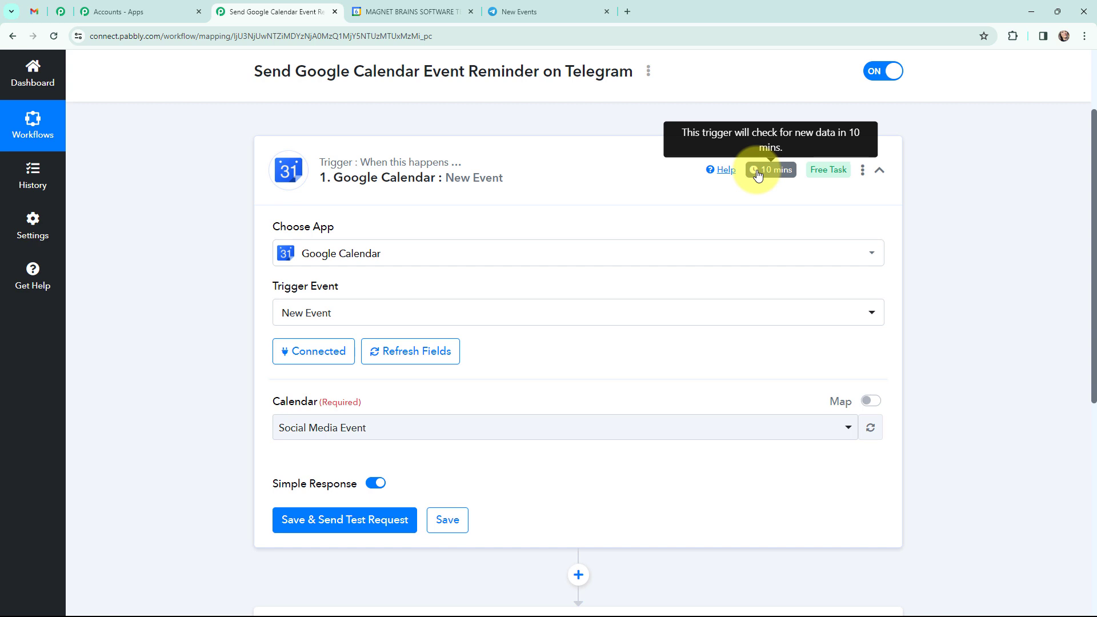
# Step: Switch to Google Calendar and draft an event titled "Social Media Marketing Workshop" on Wednesday, March 6, from 9:30pm to 10:30pm
pyautogui.click(405, 11)
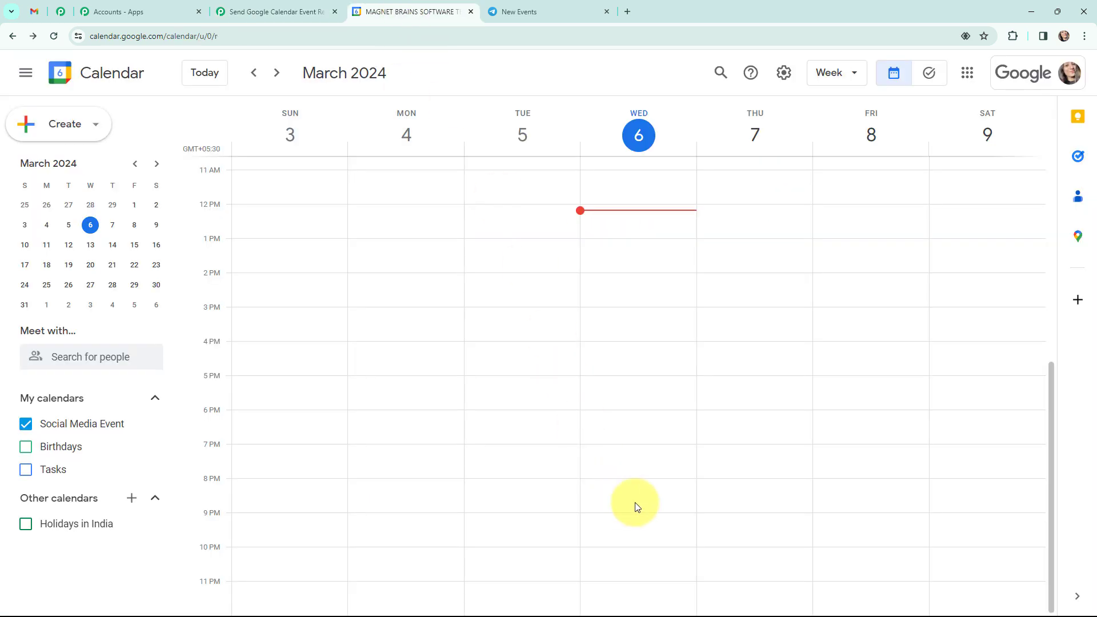
pyautogui.click(583, 542)
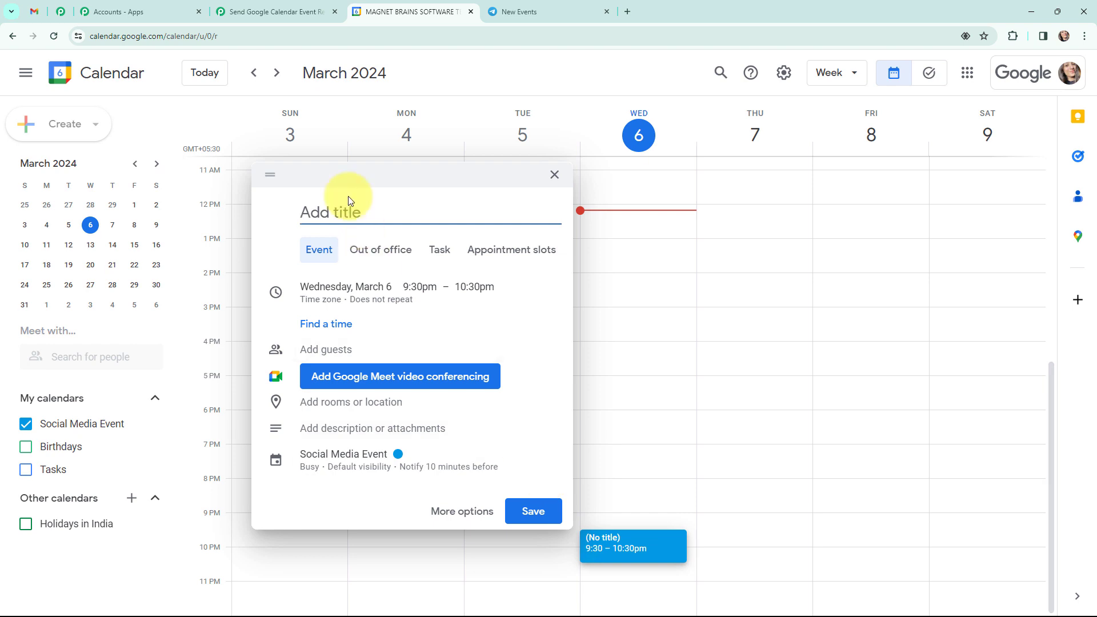
pyautogui.write('Social Media marketi')
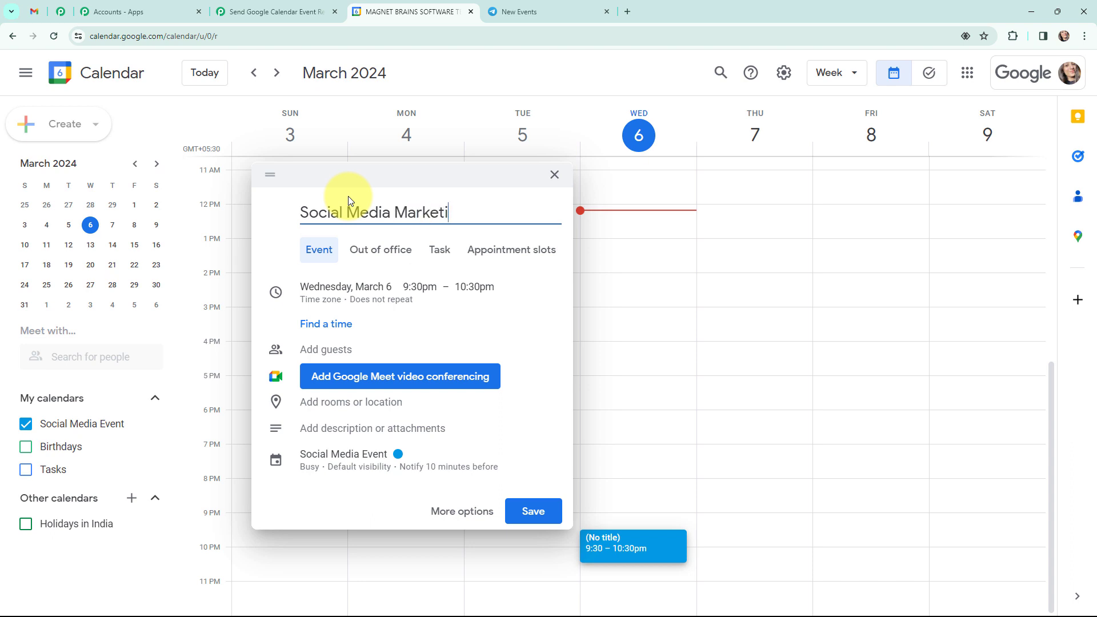
pyautogui.write('ng Workshop')
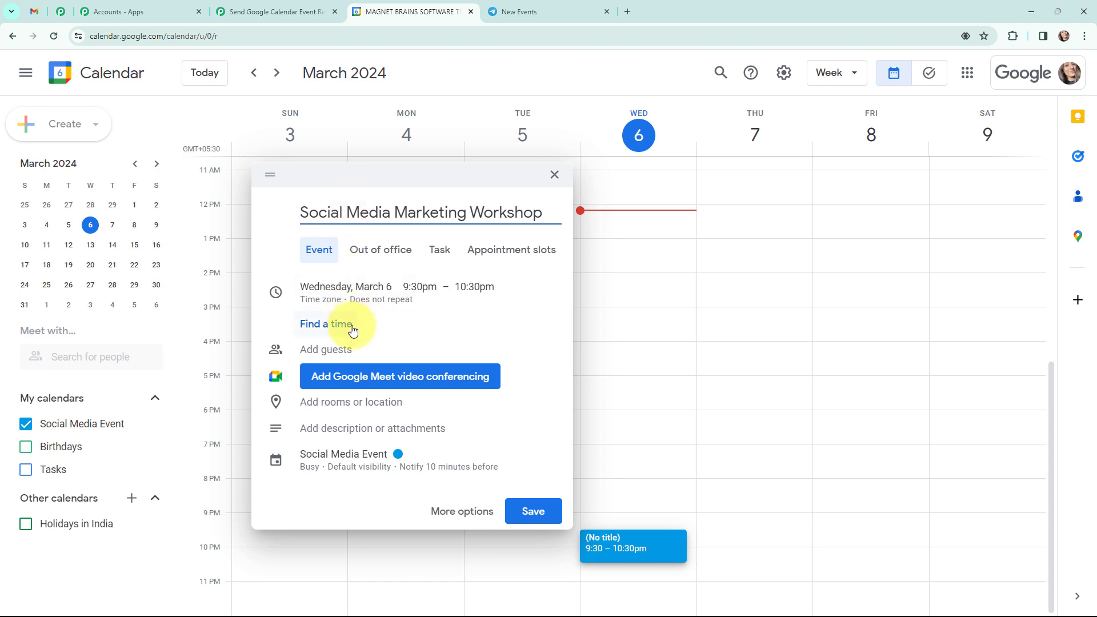
# Step: Add the description "Workshop will involve discussion on Best Social Media Marketing Tools." to the workshop event and save it
pyautogui.click(344, 435)
pyautogui.write('Workshop will involve discussion on Best Social Media Marketing Tools.')
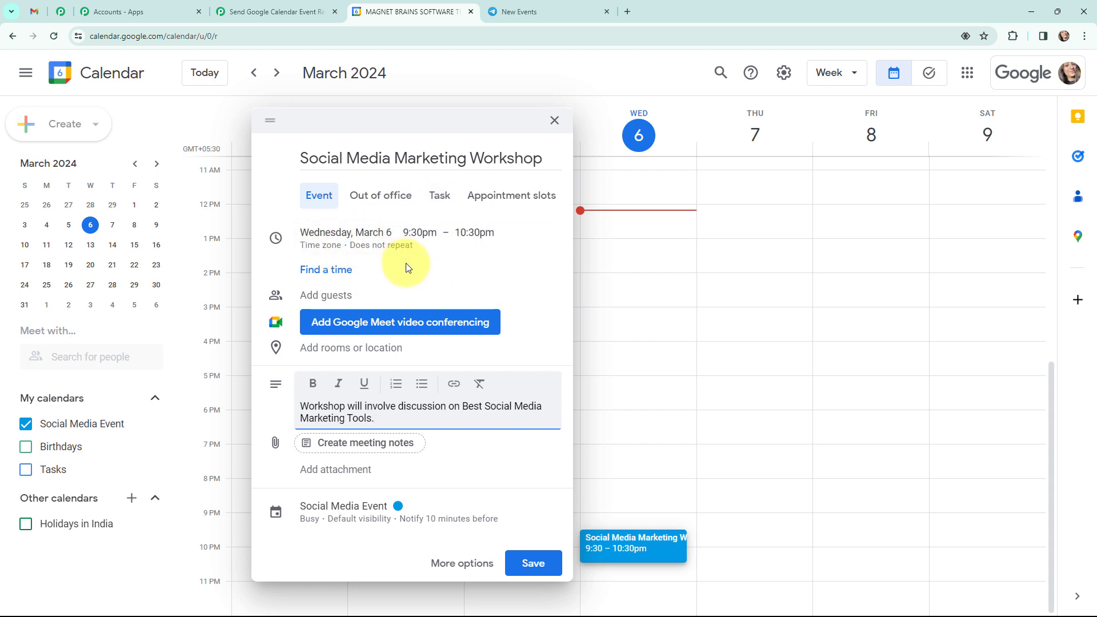
pyautogui.click(528, 565)
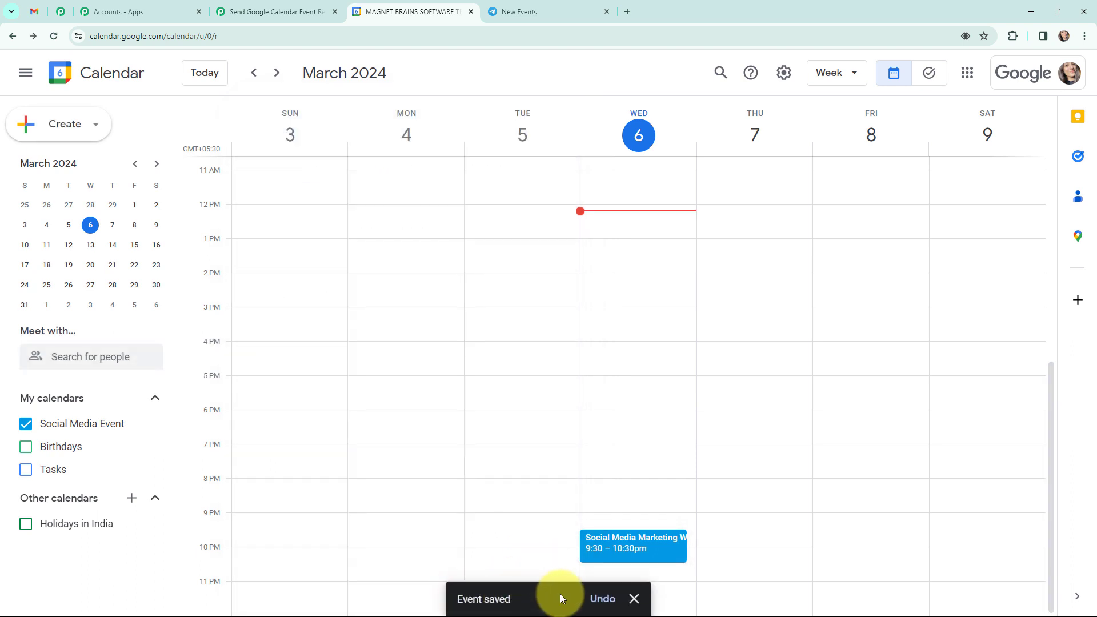
# Step: Return to the Pabbly Connect workflow, send a test request from the Google Calendar trigger and review the captured event data
pyautogui.click(633, 598)
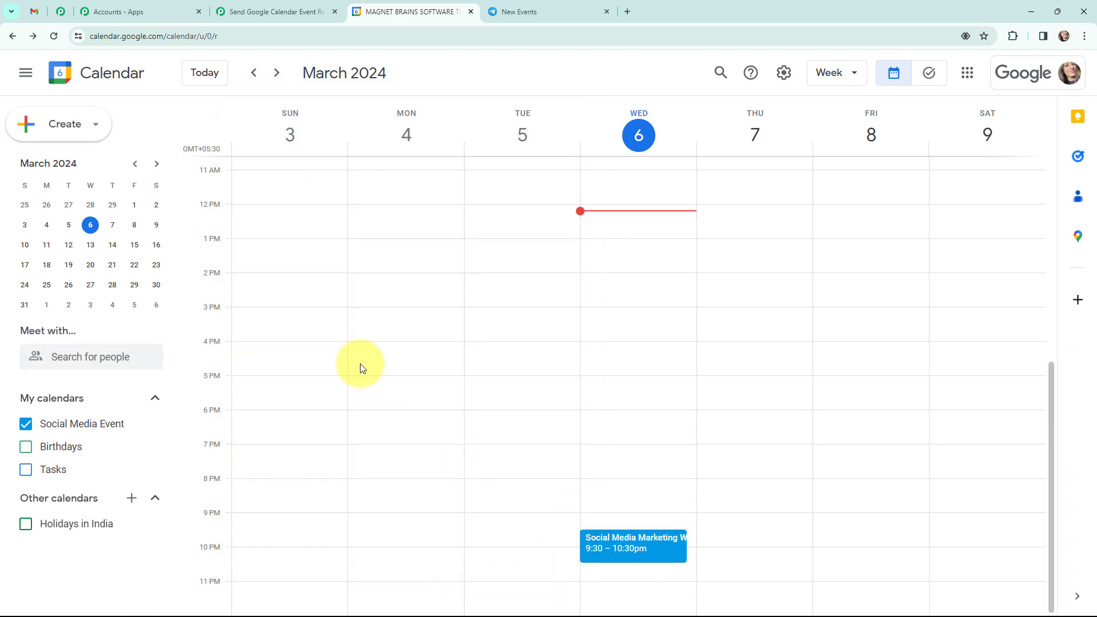
pyautogui.click(271, 11)
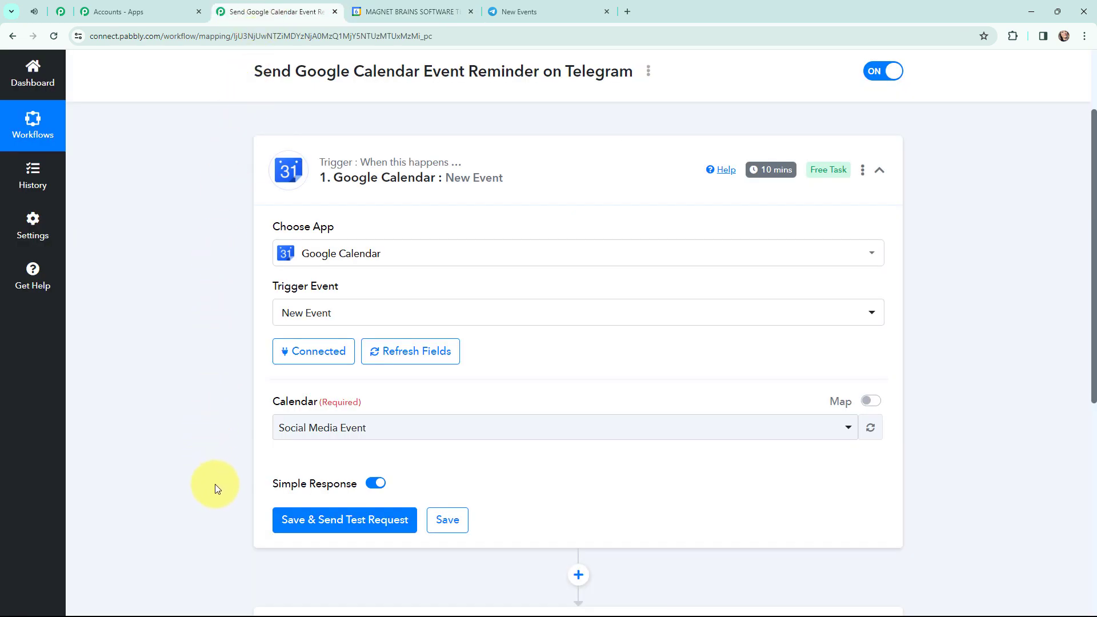
pyautogui.click(337, 521)
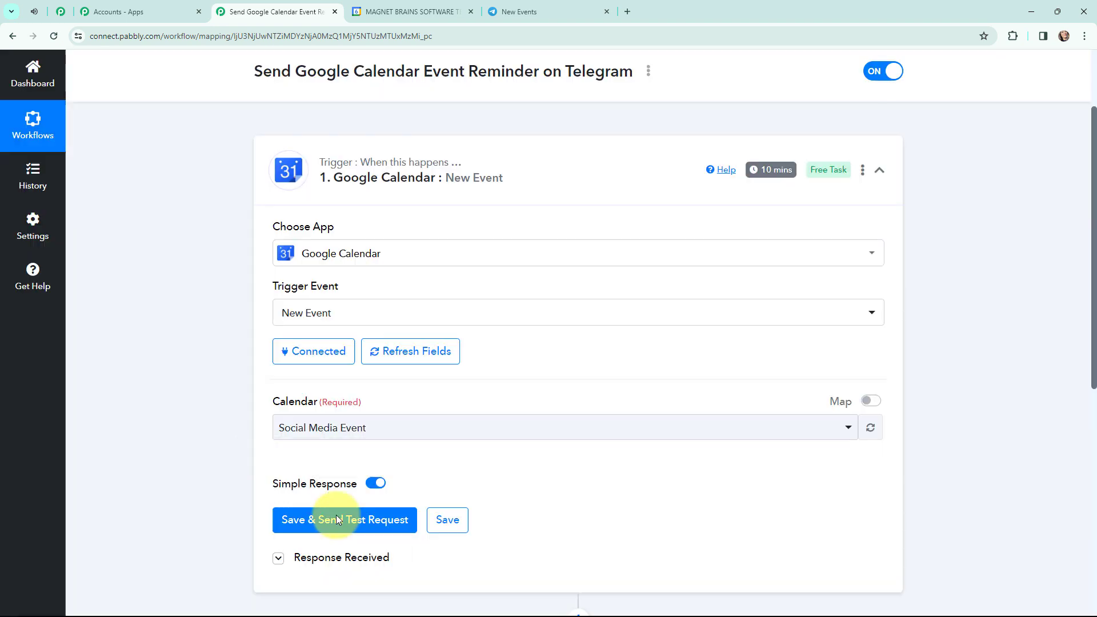
pyautogui.scroll(-5, 547, 278)
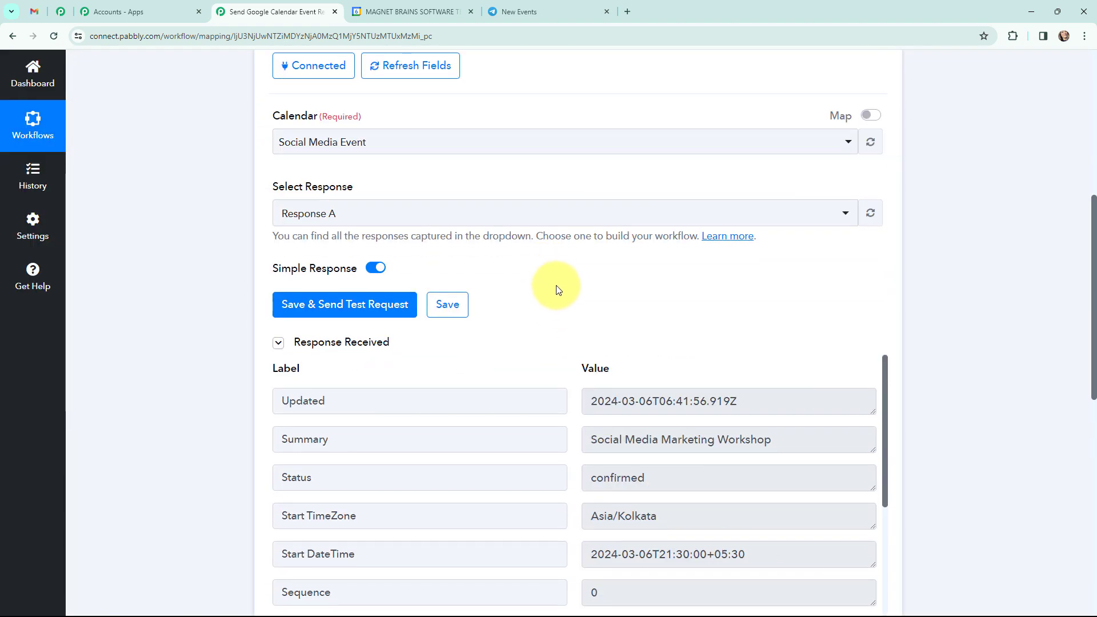
pyautogui.scroll(-4, 944, 294)
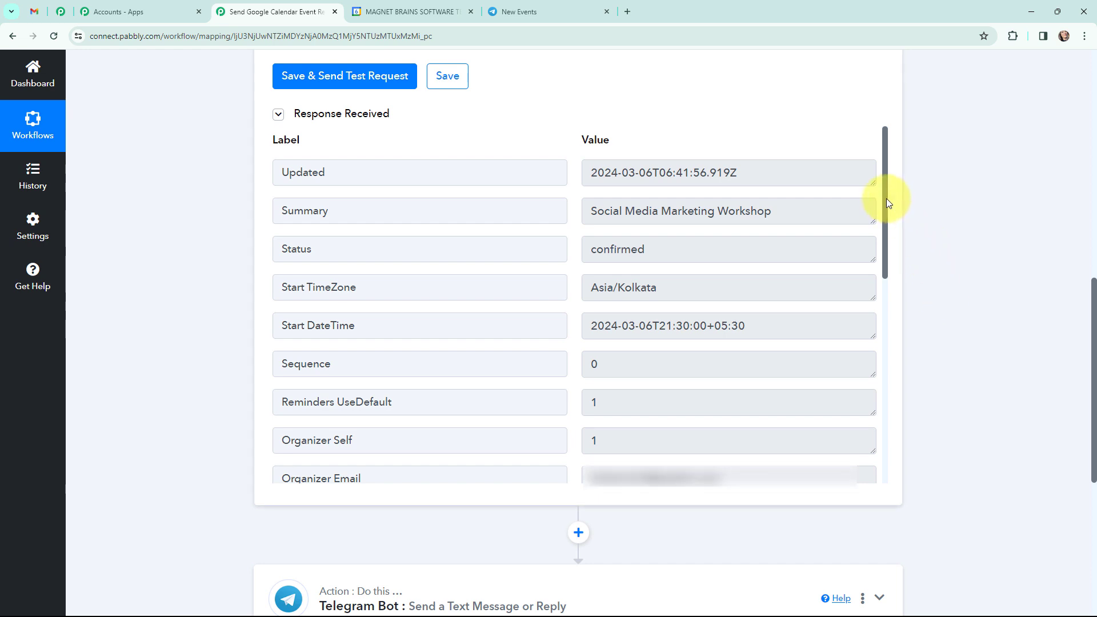
pyautogui.moveTo(886, 202); pyautogui.dragTo(885, 410)
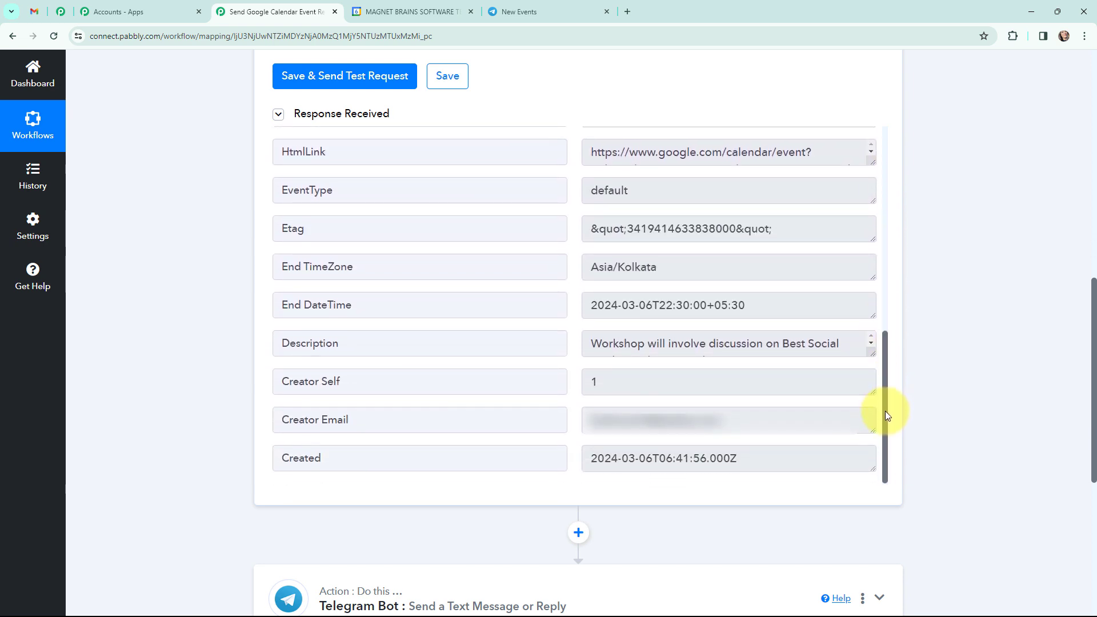
pyautogui.moveTo(873, 354)
pyautogui.mouseDown()
pyautogui.moveTo(872, 402)
pyautogui.moveTo(867, 350)
pyautogui.mouseUp()
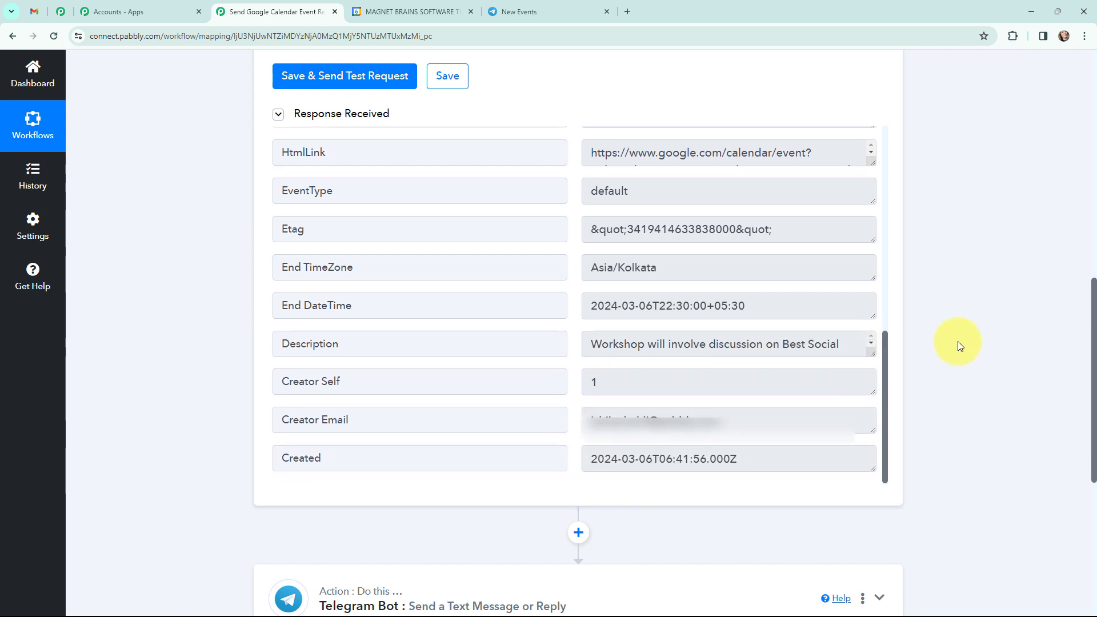
pyautogui.scroll(12, 959, 342)
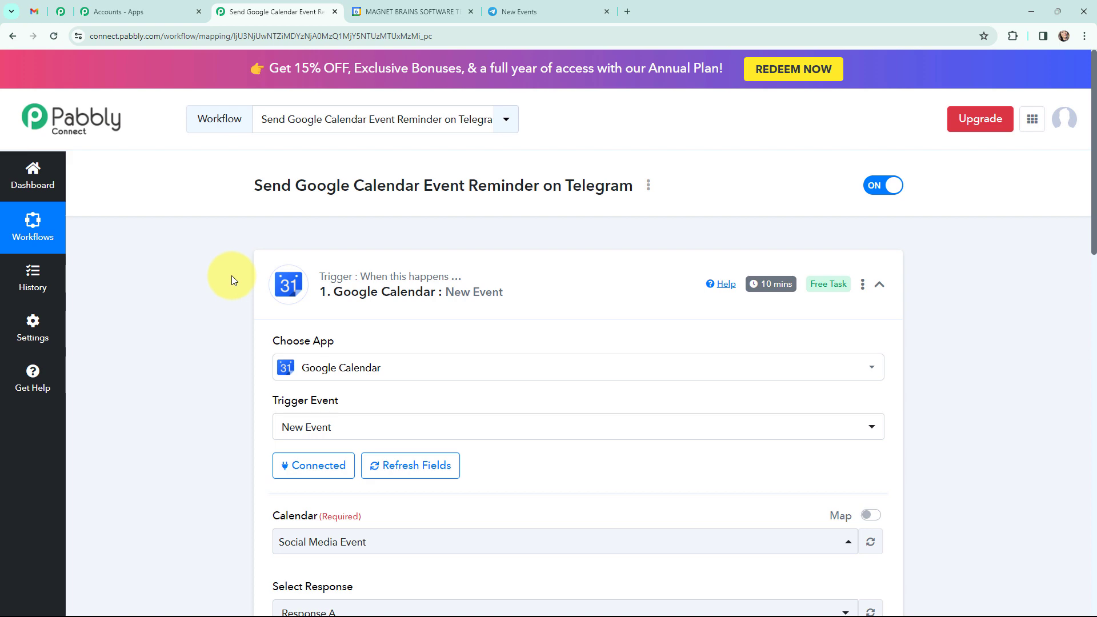
# Step: Insert a Date/Time Formatter (Pabbly) action before the Telegram Bot step, with Add/Subtract Time as its event, and connect it
pyautogui.scroll(-12, 231, 275)
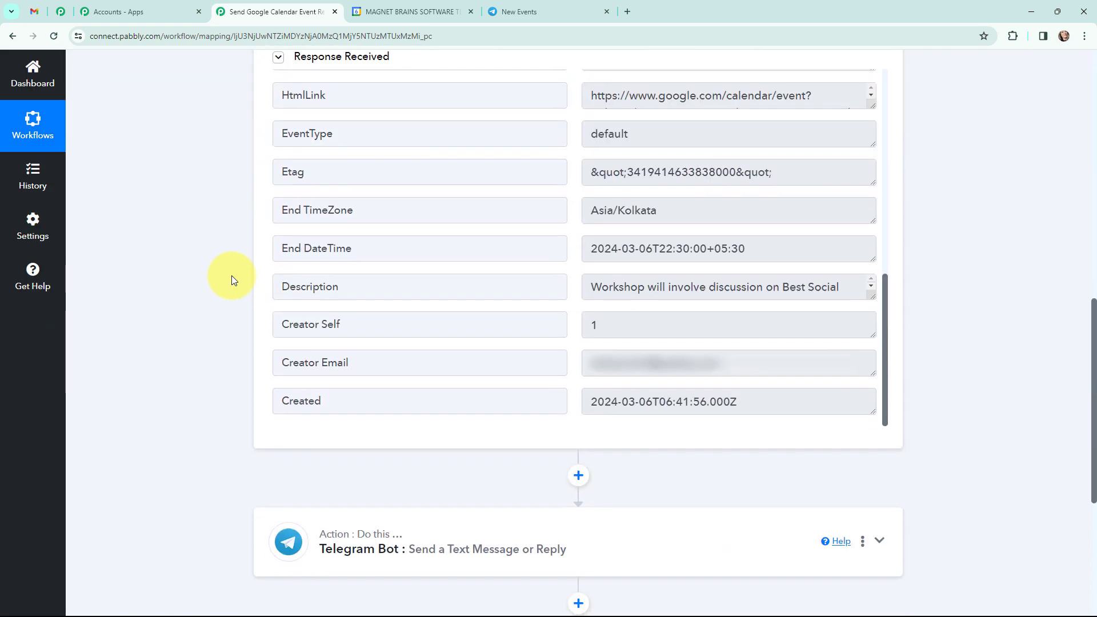
pyautogui.click(577, 476)
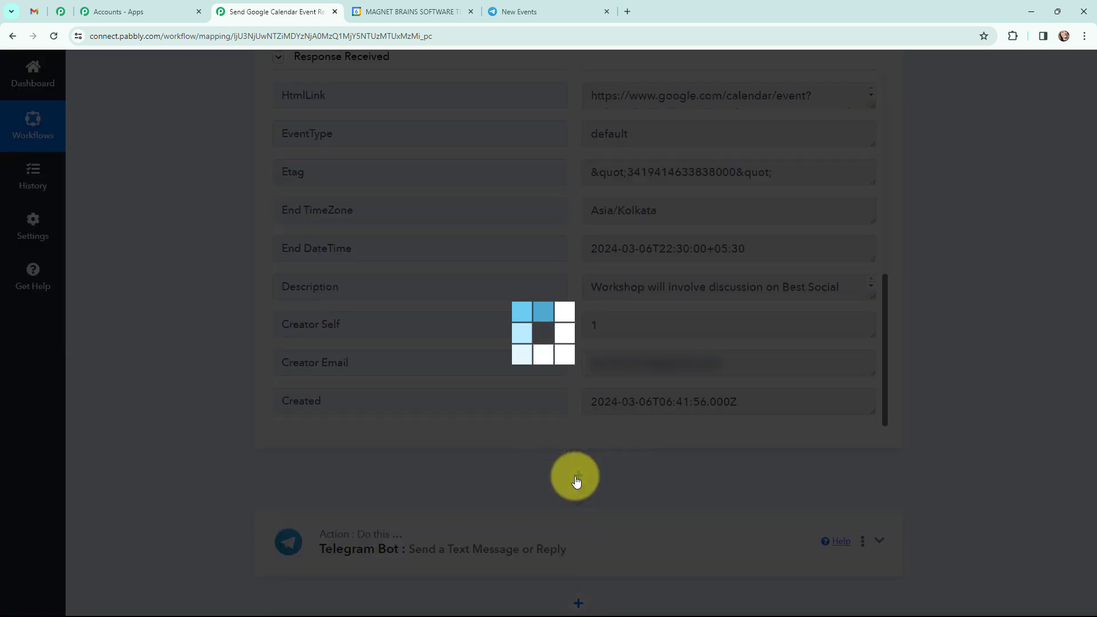
pyautogui.write('date')
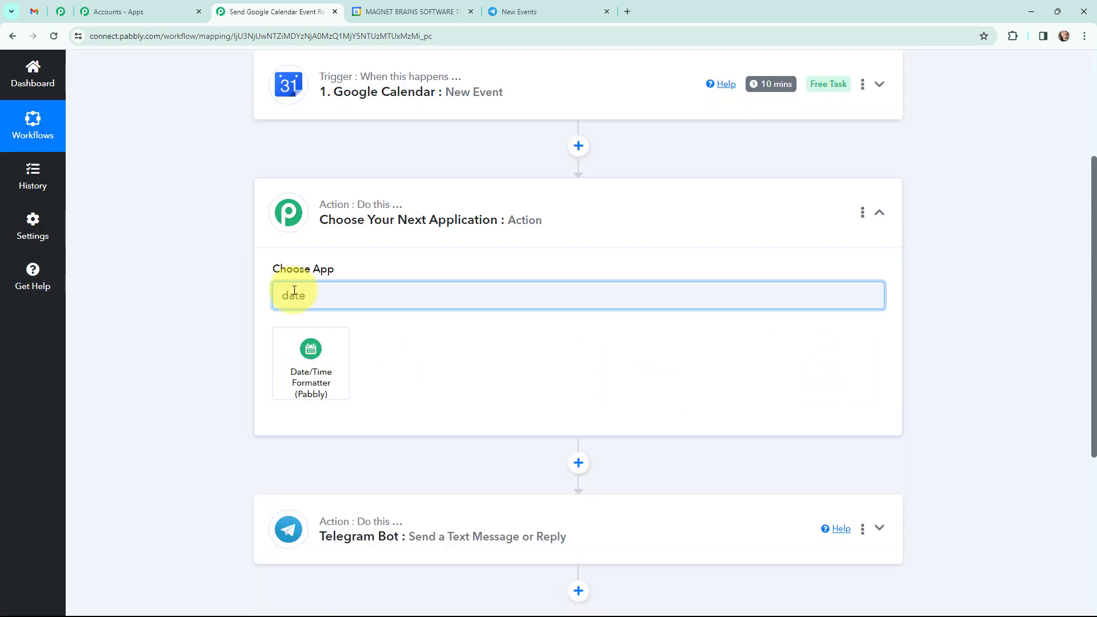
pyautogui.click(314, 354)
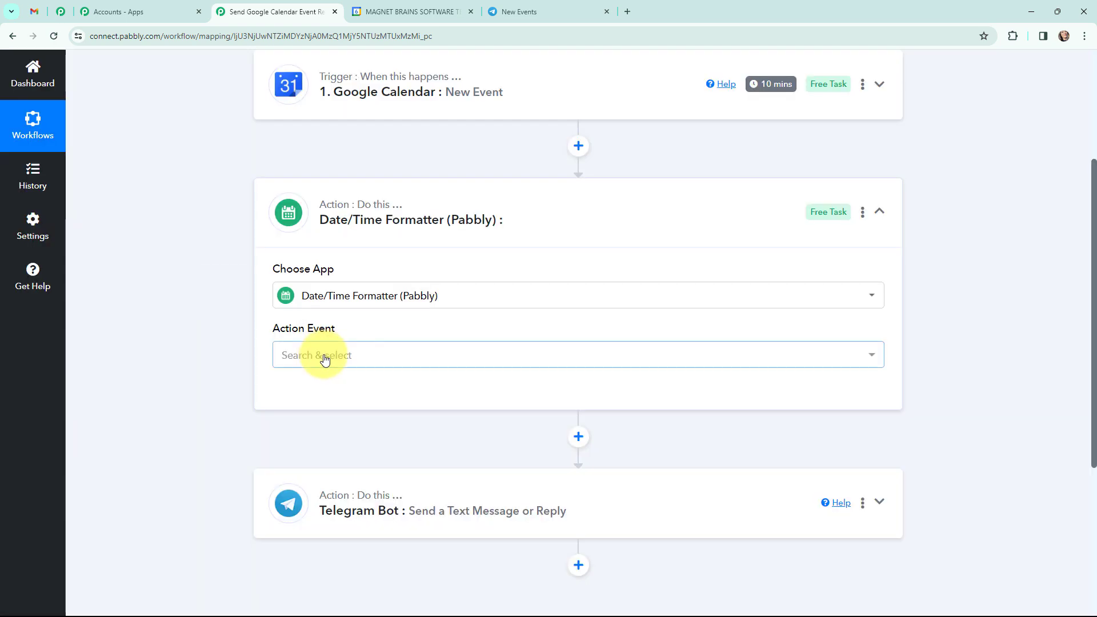
pyautogui.click(324, 357)
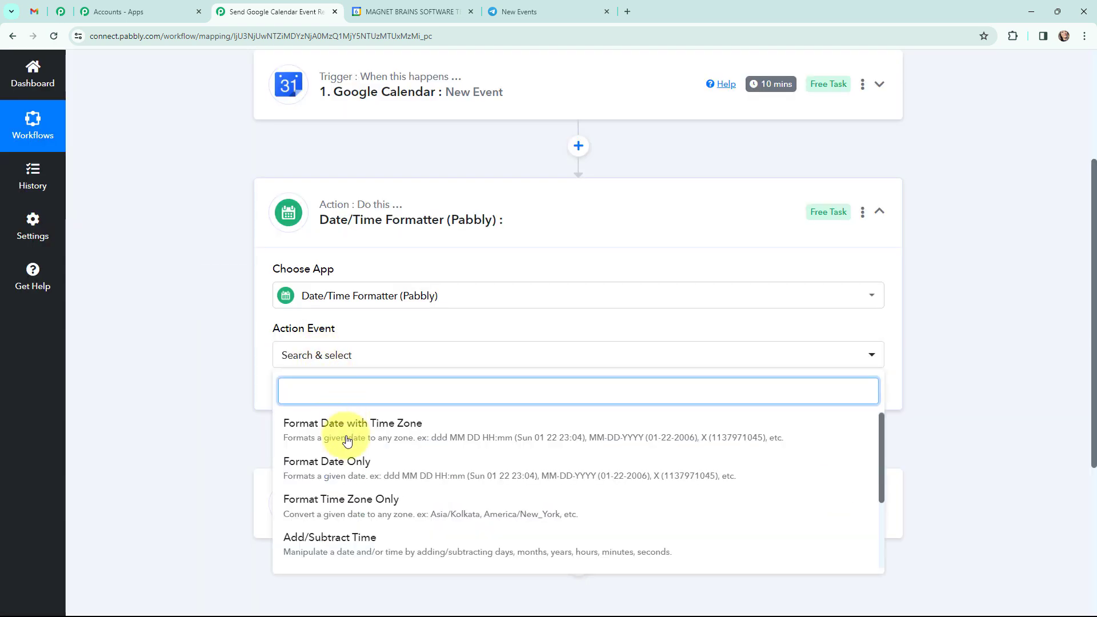
pyautogui.click(351, 546)
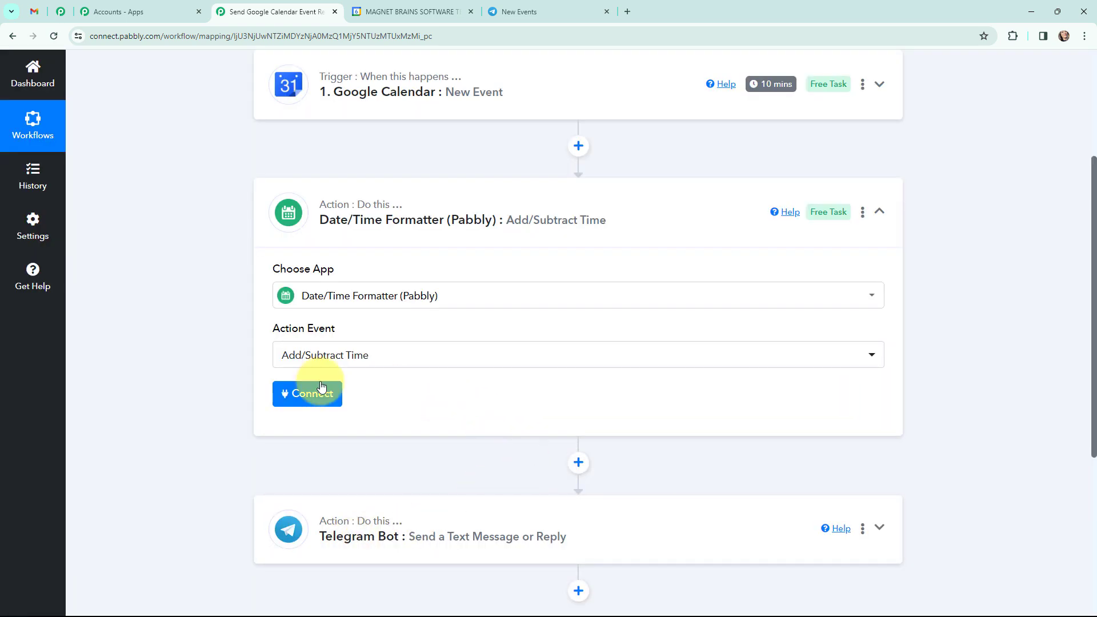
pyautogui.click(291, 394)
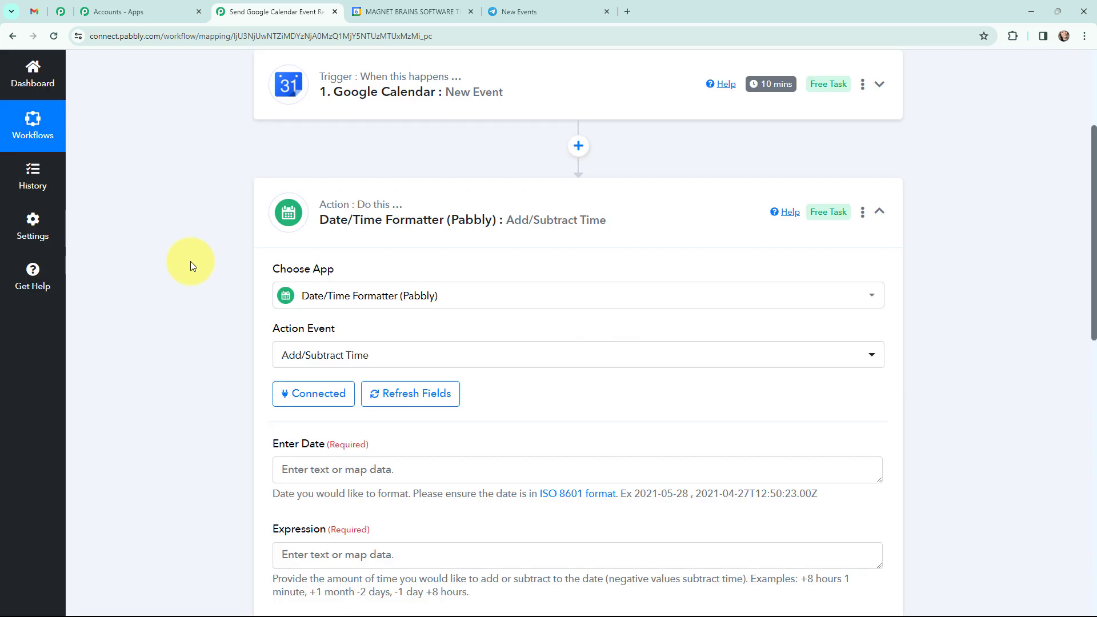
# Step: Map the Google Calendar event's Start DateTime as the date to adjust and compare it with the ISO 8601 example
pyautogui.scroll(-3, 191, 260)
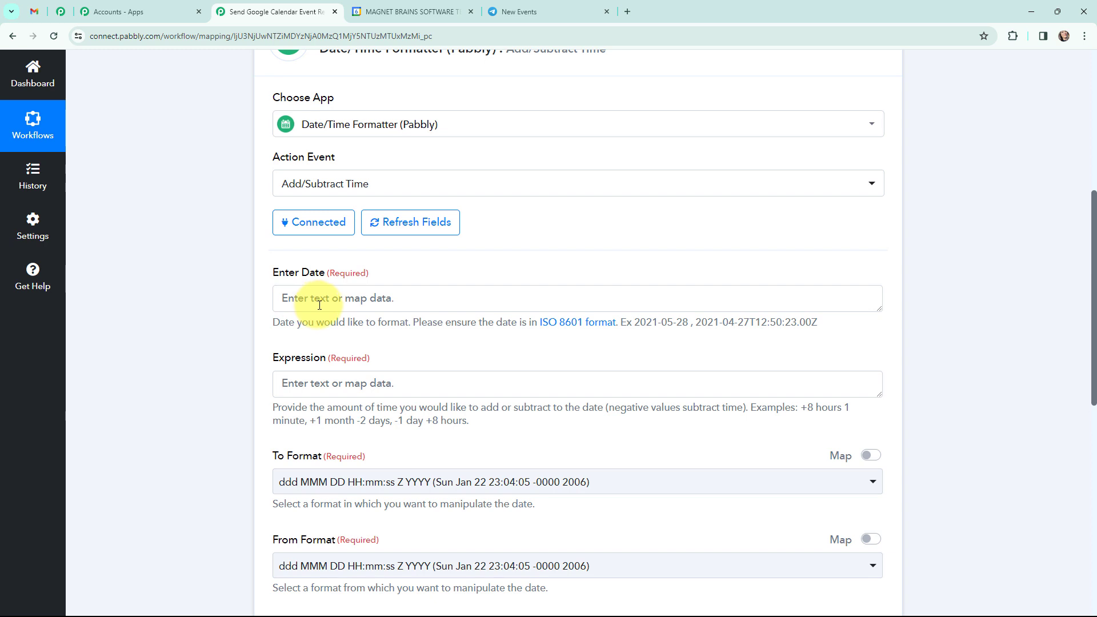
pyautogui.click(319, 299)
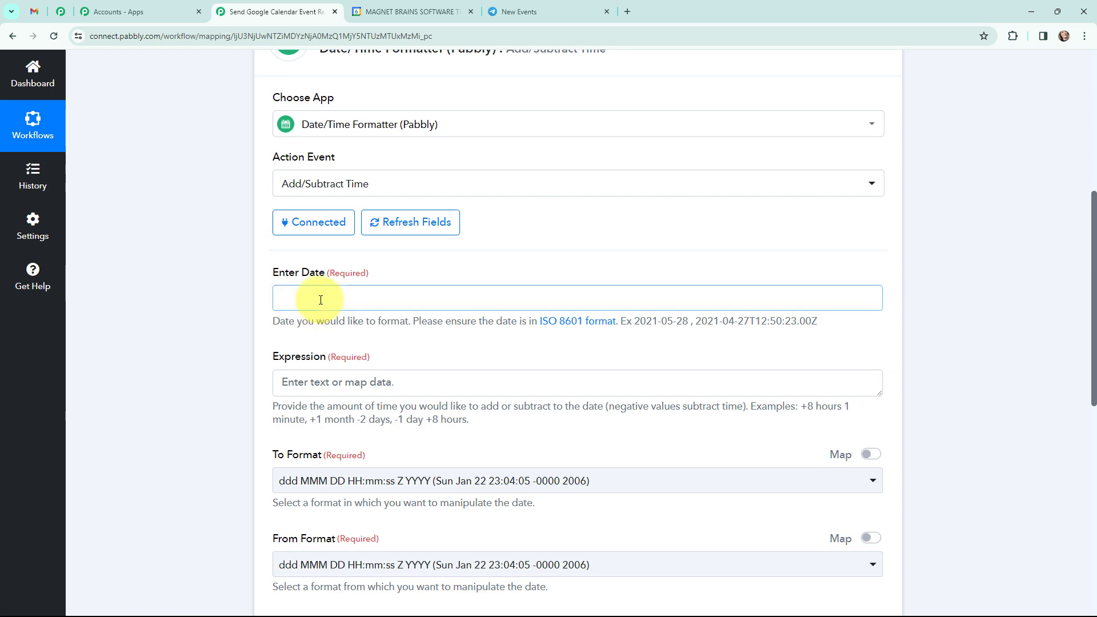
pyautogui.scroll(-3, 240, 273)
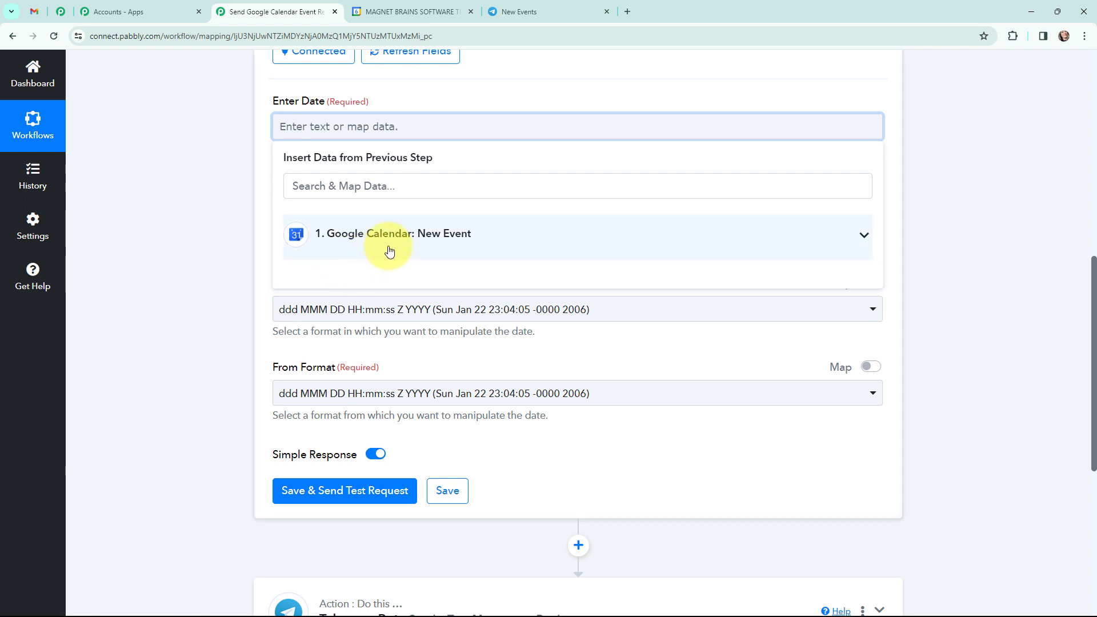
pyautogui.click(407, 239)
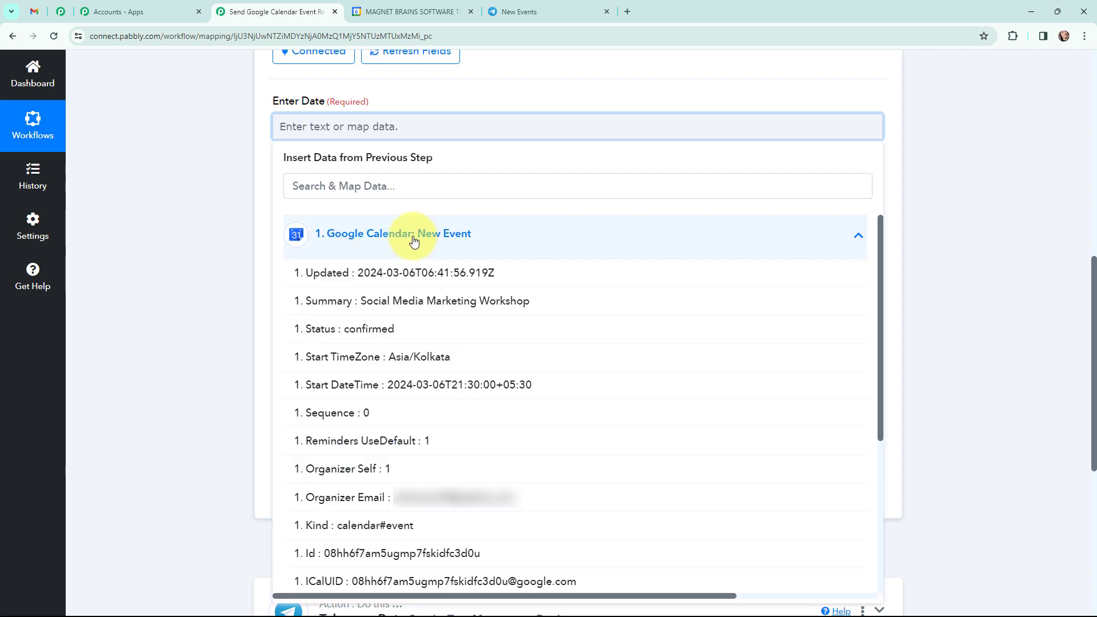
pyautogui.click(555, 388)
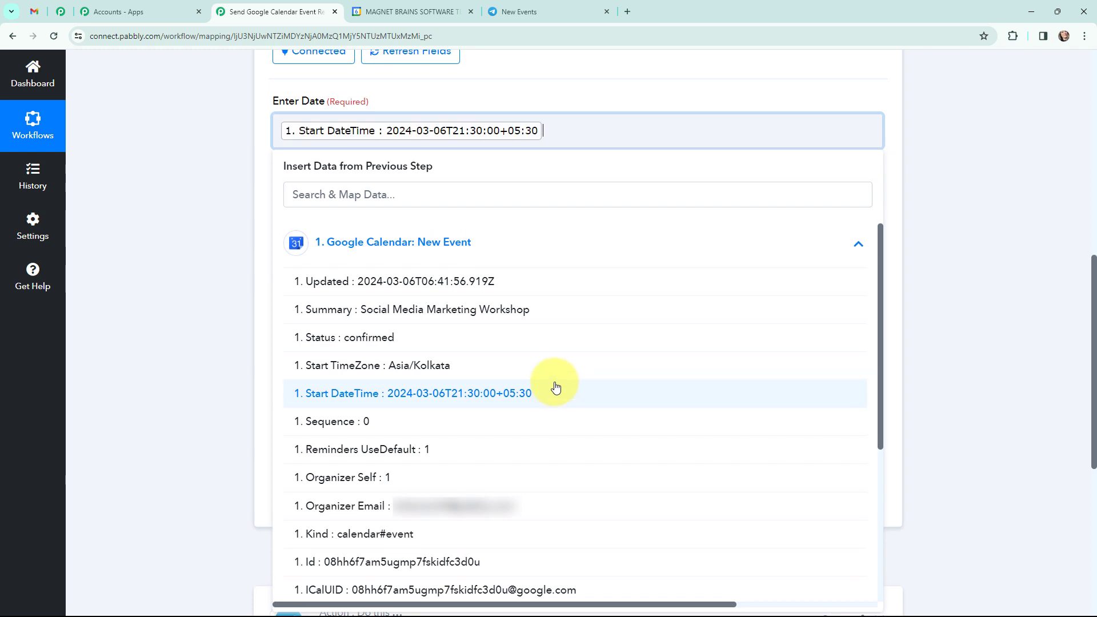
pyautogui.click(184, 278)
pyautogui.scroll(1, 485, 164)
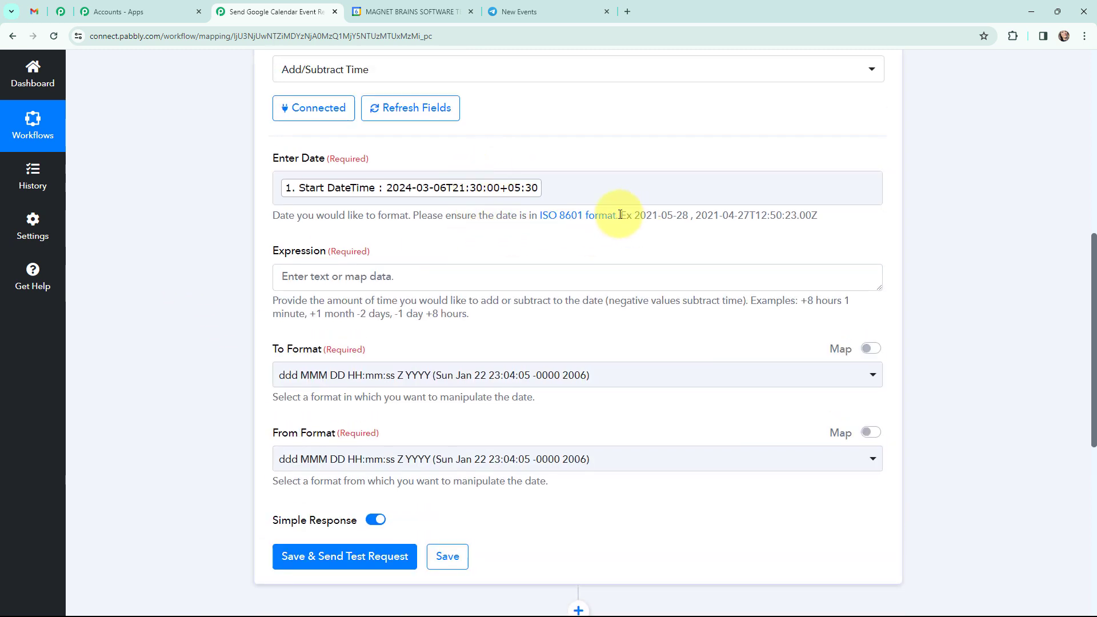
pyautogui.moveTo(621, 214); pyautogui.dragTo(839, 228)
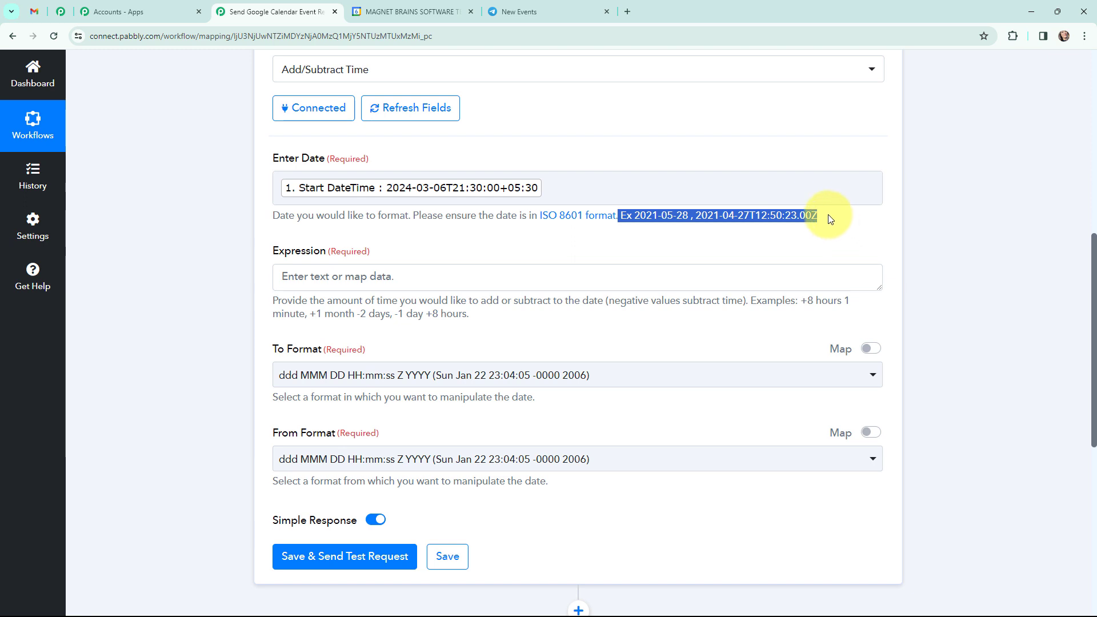
pyautogui.click(833, 209)
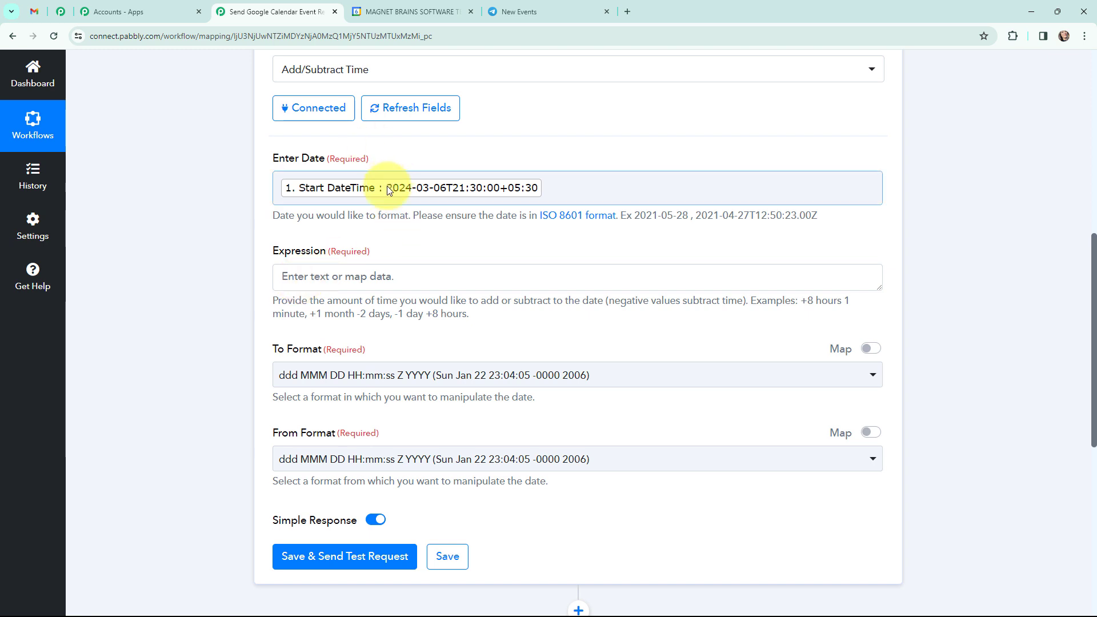
# Step: Set the Date/Time Formatter's expression to "-30 minutes"
pyautogui.click(329, 277)
pyautogui.write('-')
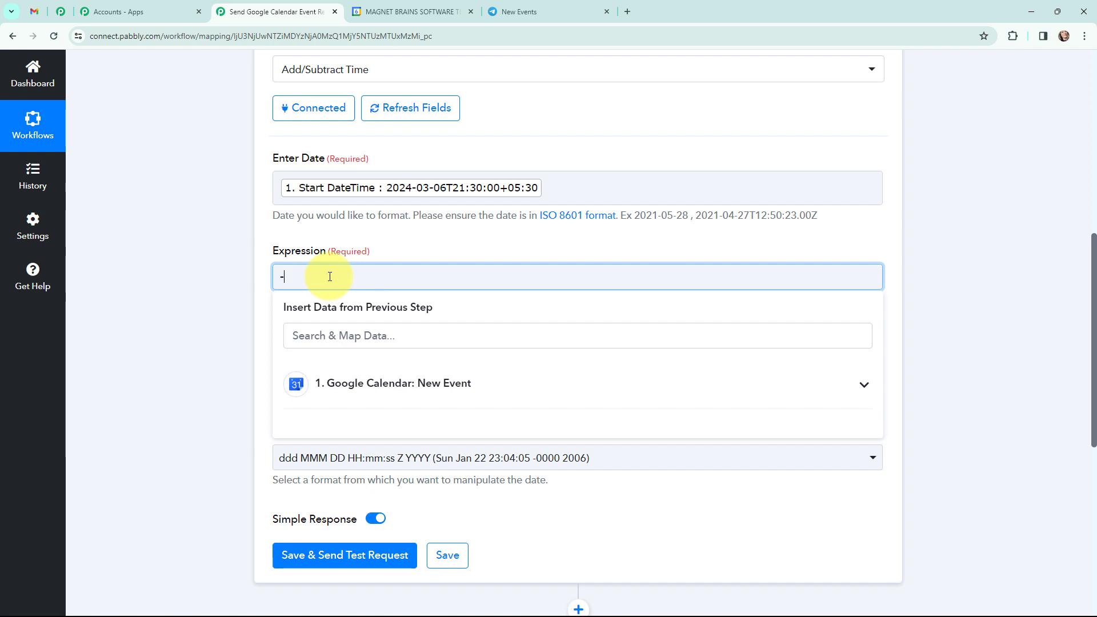
pyautogui.write('30 minutes')
pyautogui.click(233, 286)
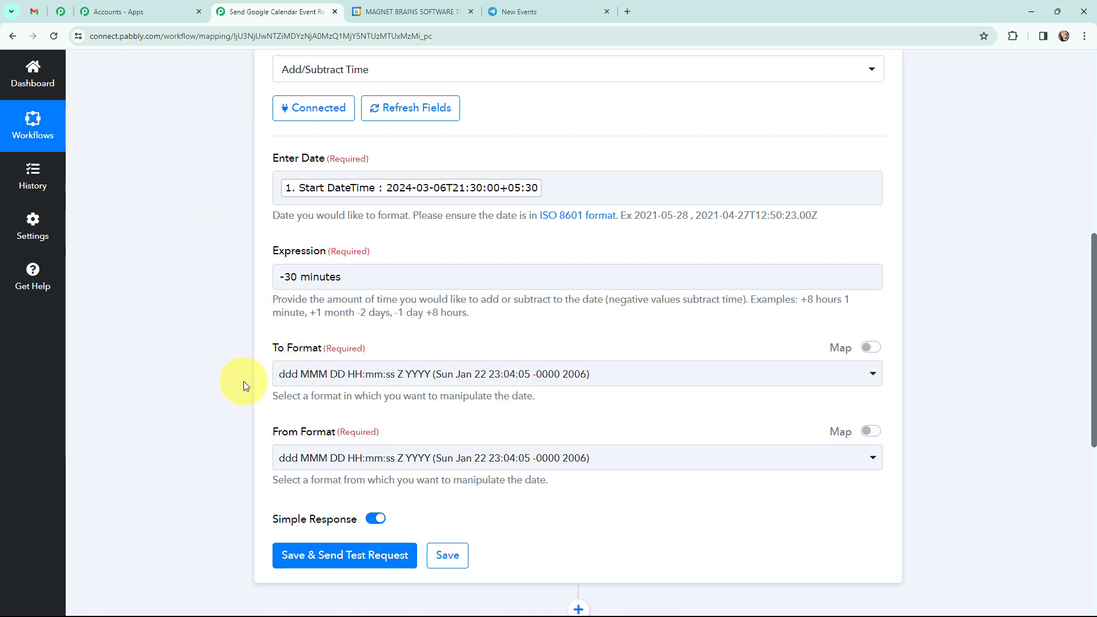
# Step: Set the From Format to YYYY-MM-DDTHH:mm:ssZ and the To Format to YYYY-MM-DD HH:mm:ss
pyautogui.click(610, 463)
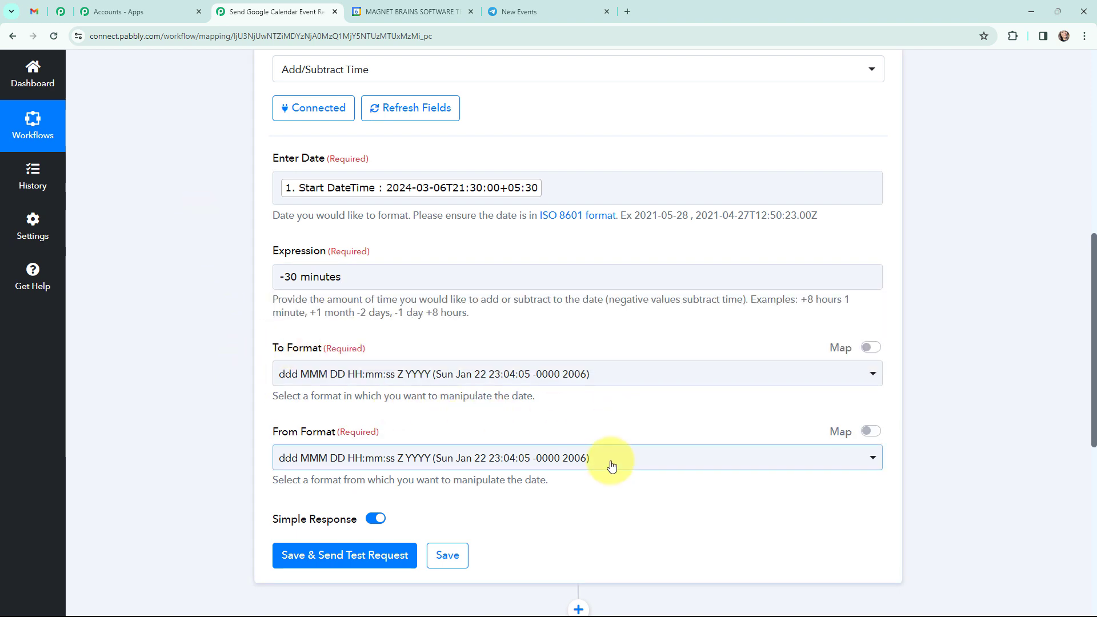
pyautogui.click(608, 459)
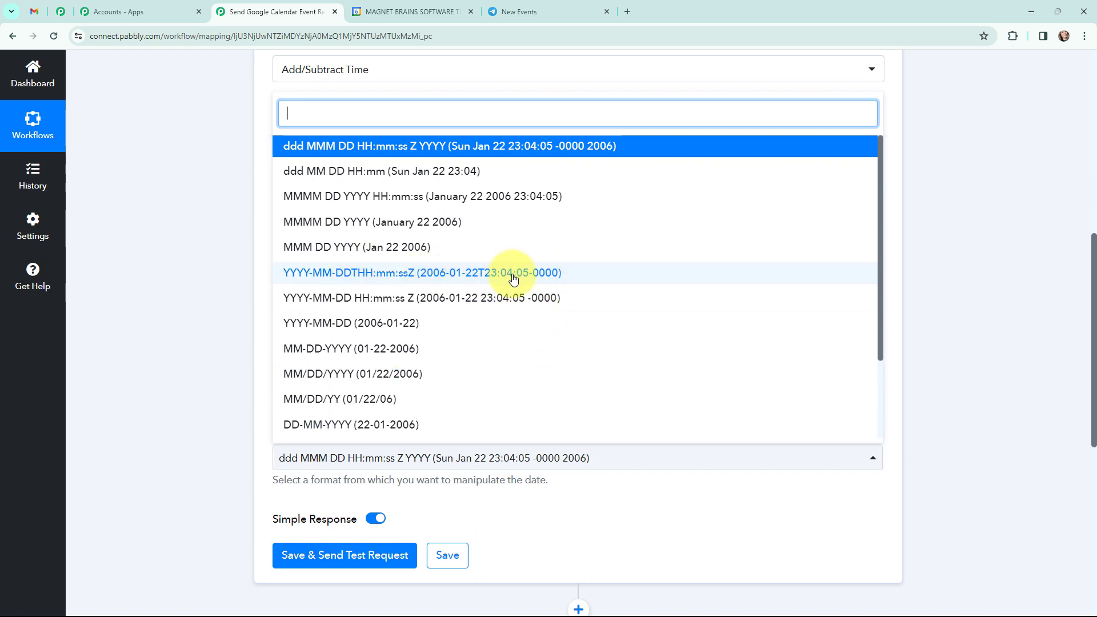
pyautogui.click(582, 278)
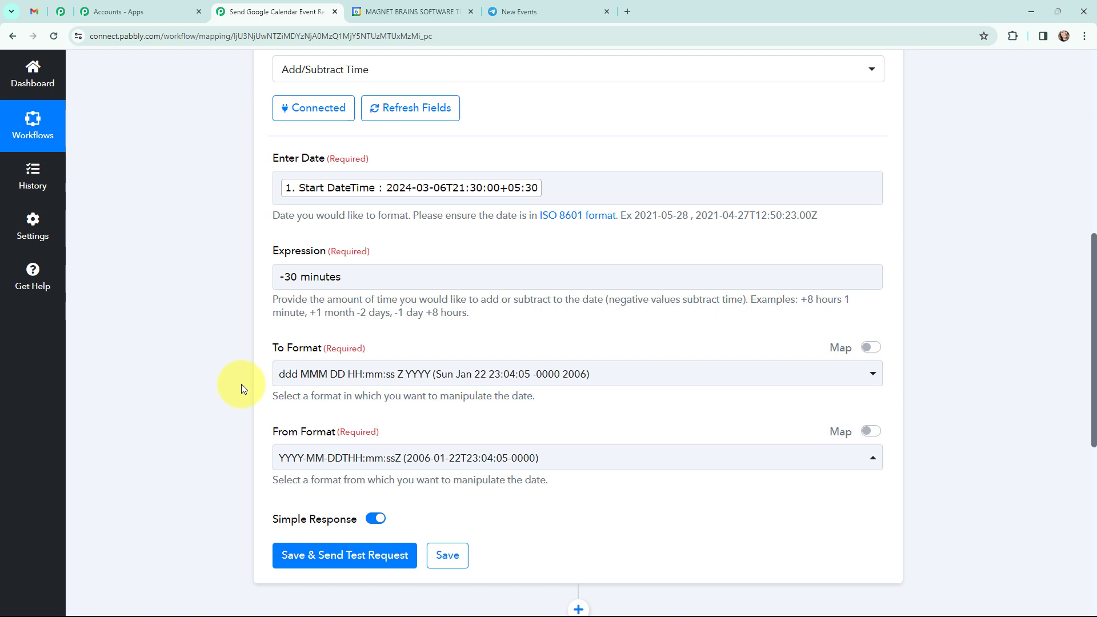
pyautogui.click(401, 374)
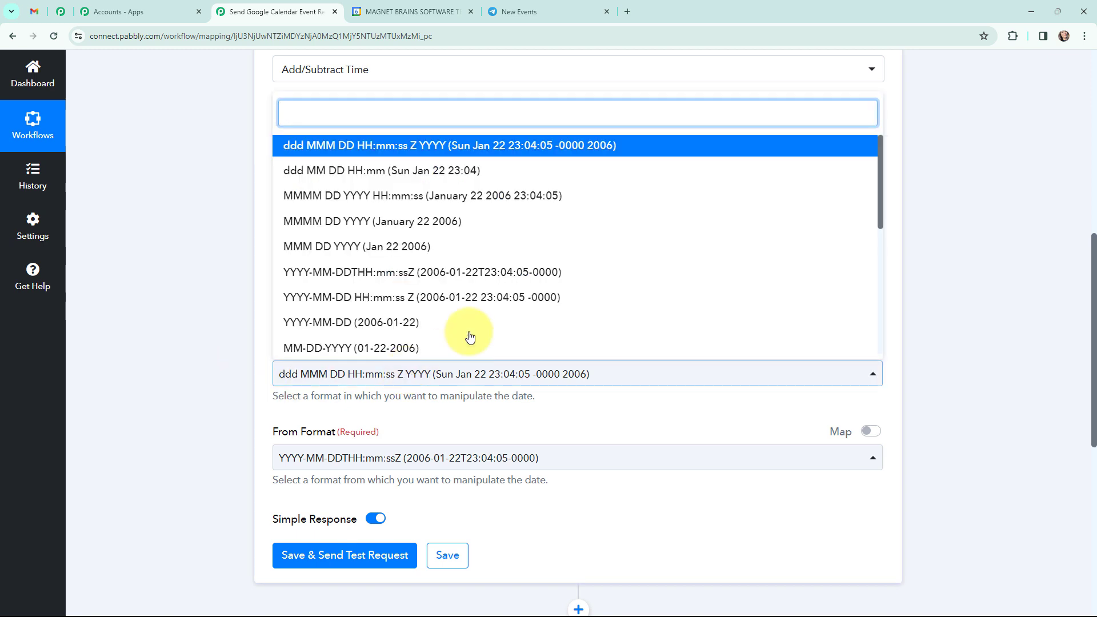
pyautogui.scroll(-4, 508, 271)
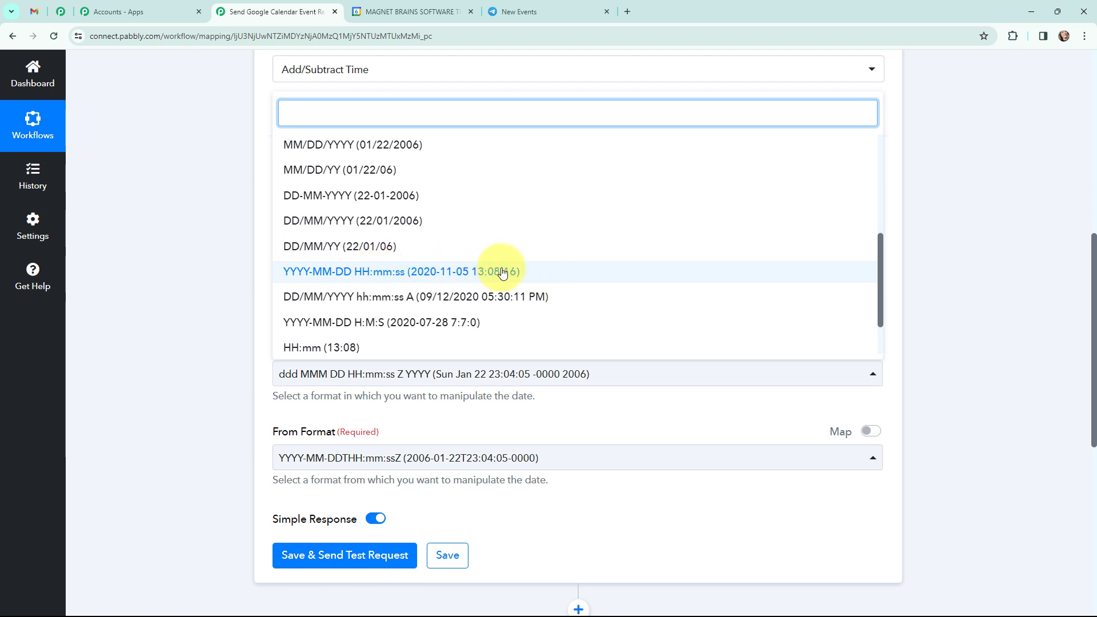
pyautogui.click(545, 272)
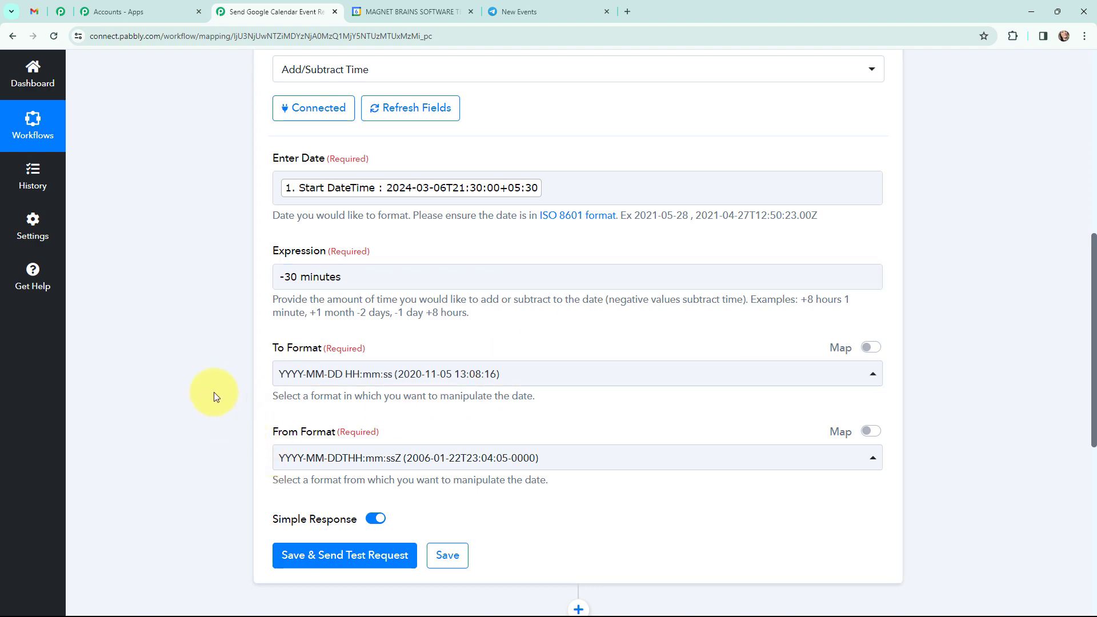
# Step: Save the Date/Time Formatter step with a test request and check the returned date result
pyautogui.scroll(-2, 213, 390)
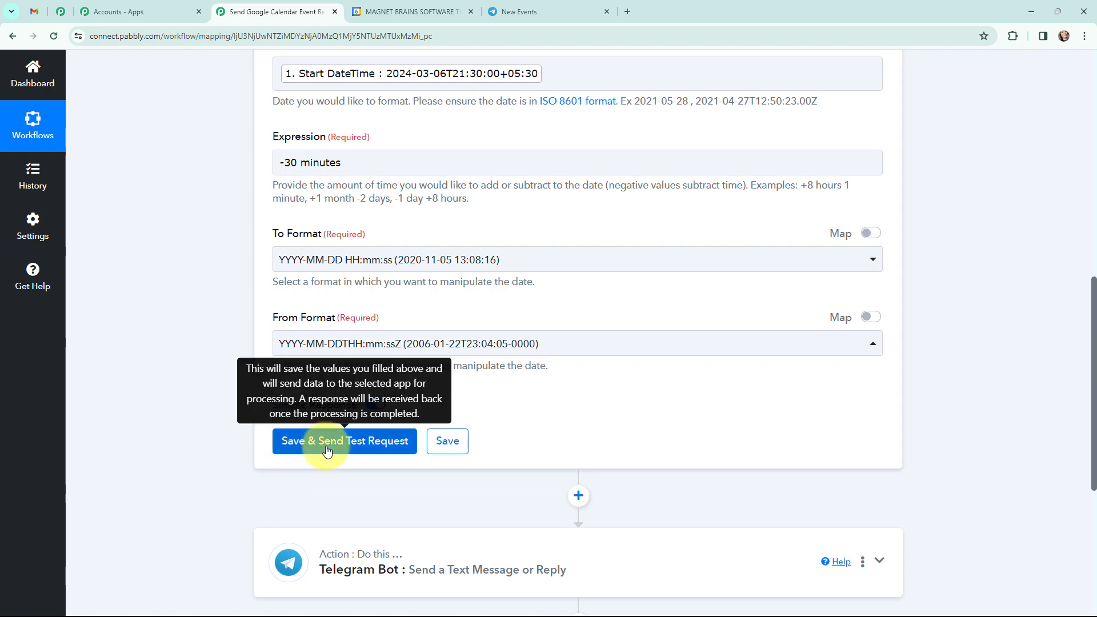
pyautogui.click(351, 445)
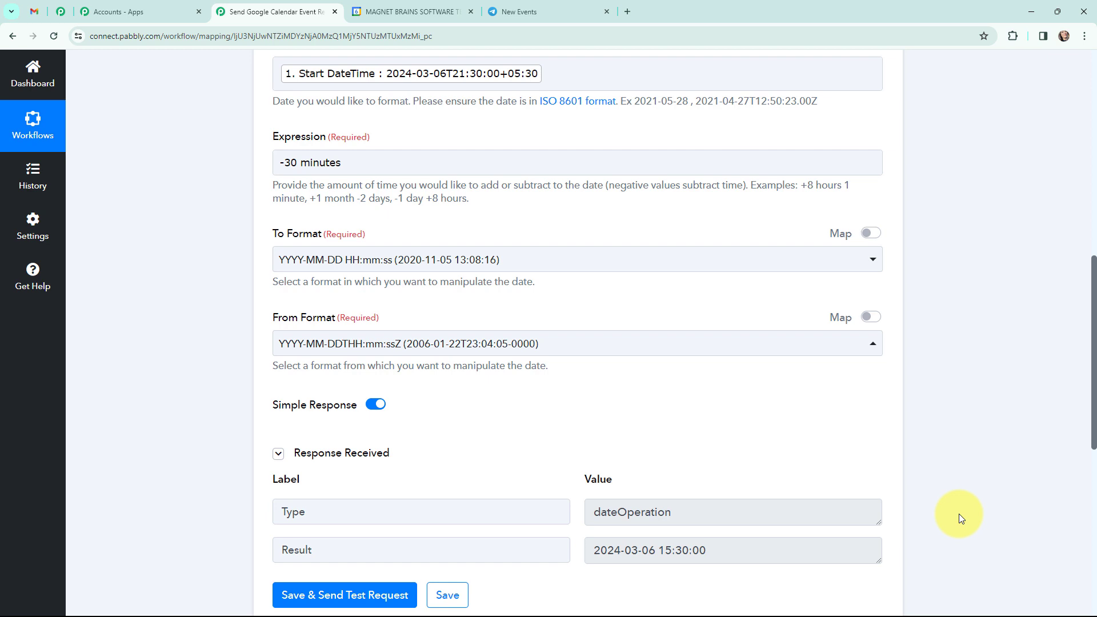
pyautogui.scroll(-4, 958, 512)
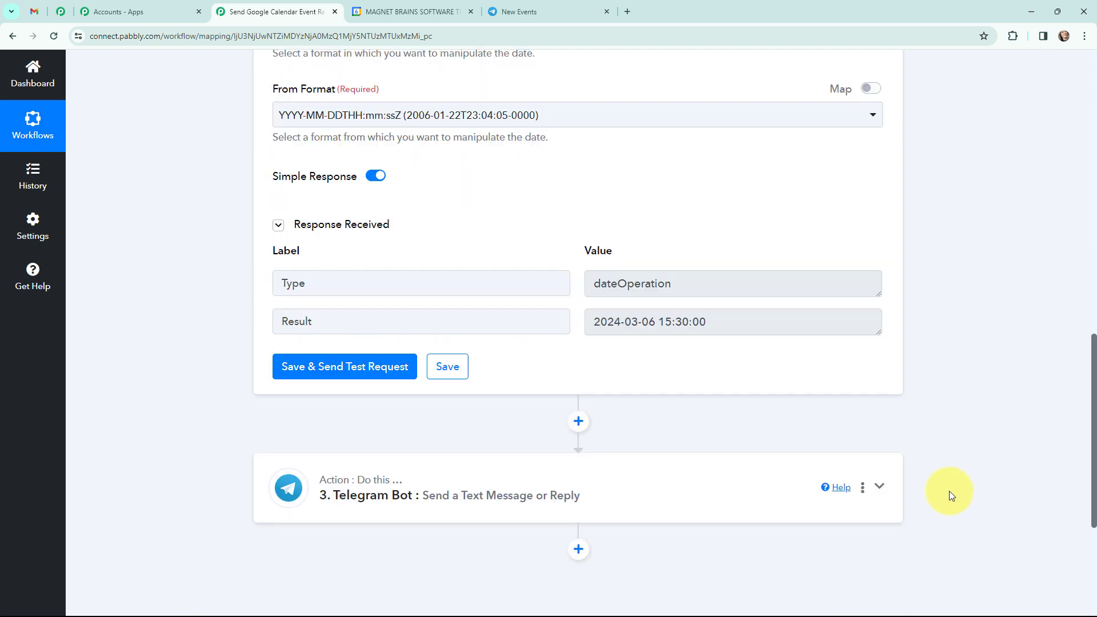
# Step: Insert a Delay by Pabbly step with the Add Time Delay event between the Date/Time Formatter and Telegram Bot steps, and connect it
pyautogui.click(578, 421)
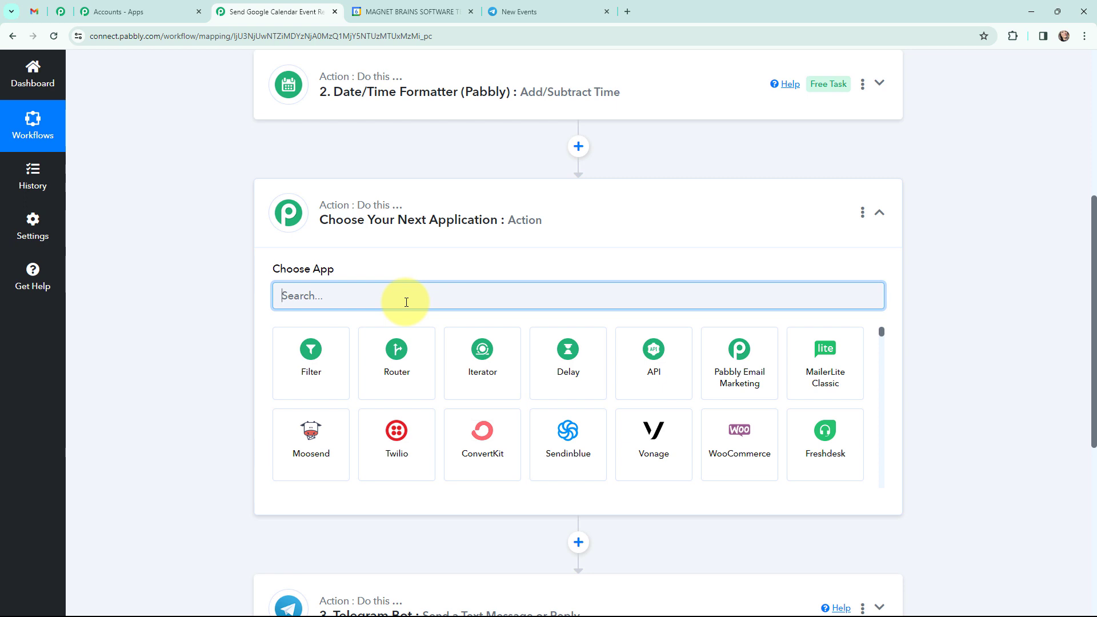
pyautogui.write('delay')
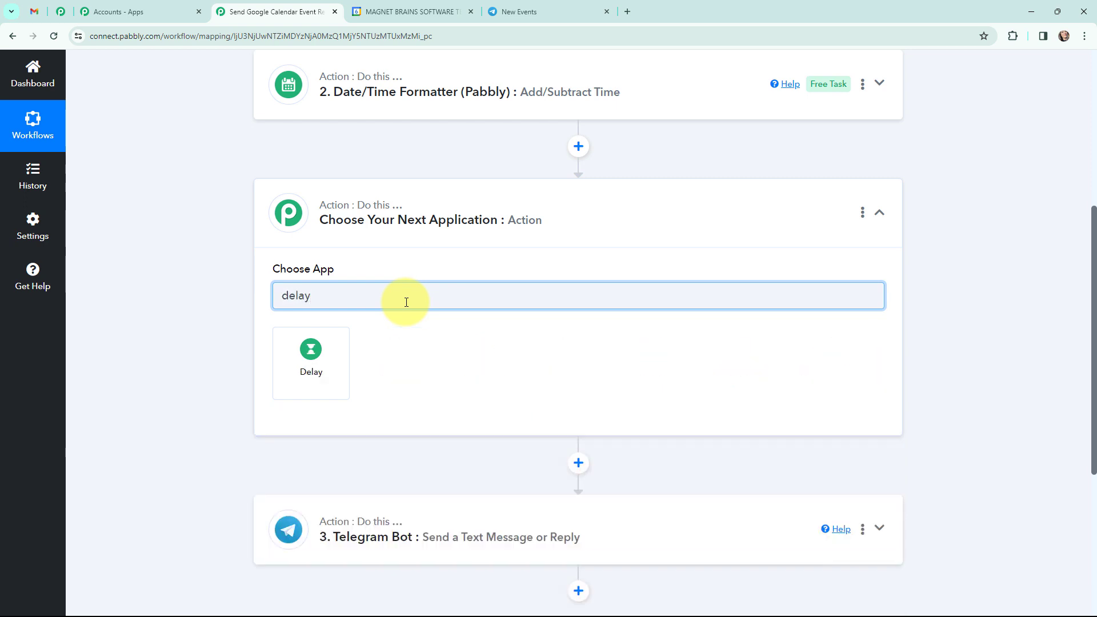
pyautogui.click(298, 361)
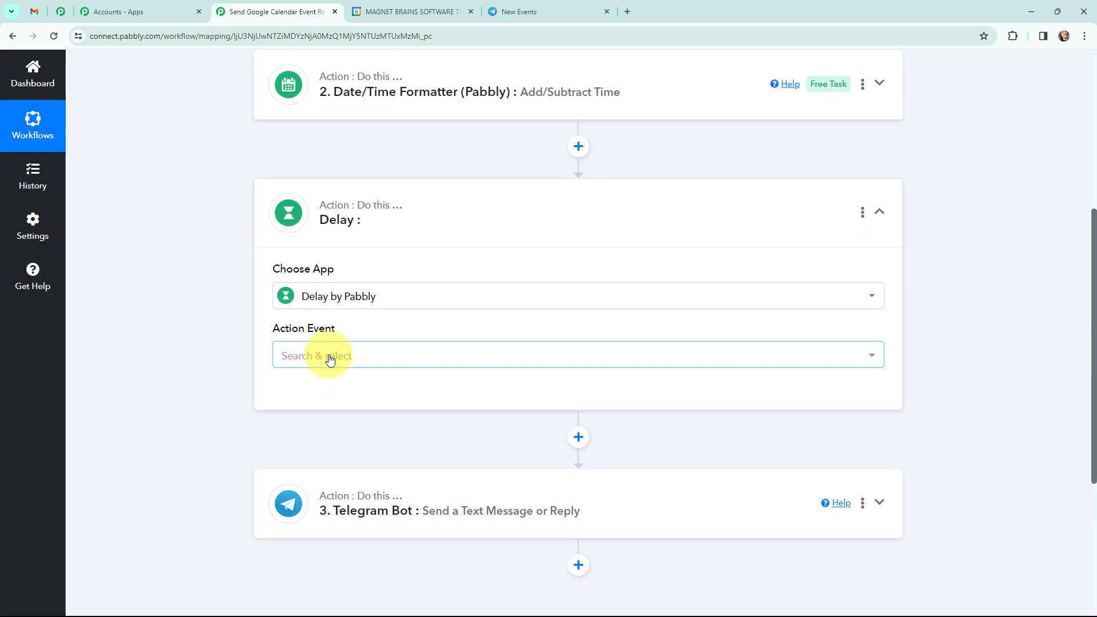
pyautogui.click(330, 358)
pyautogui.click(329, 435)
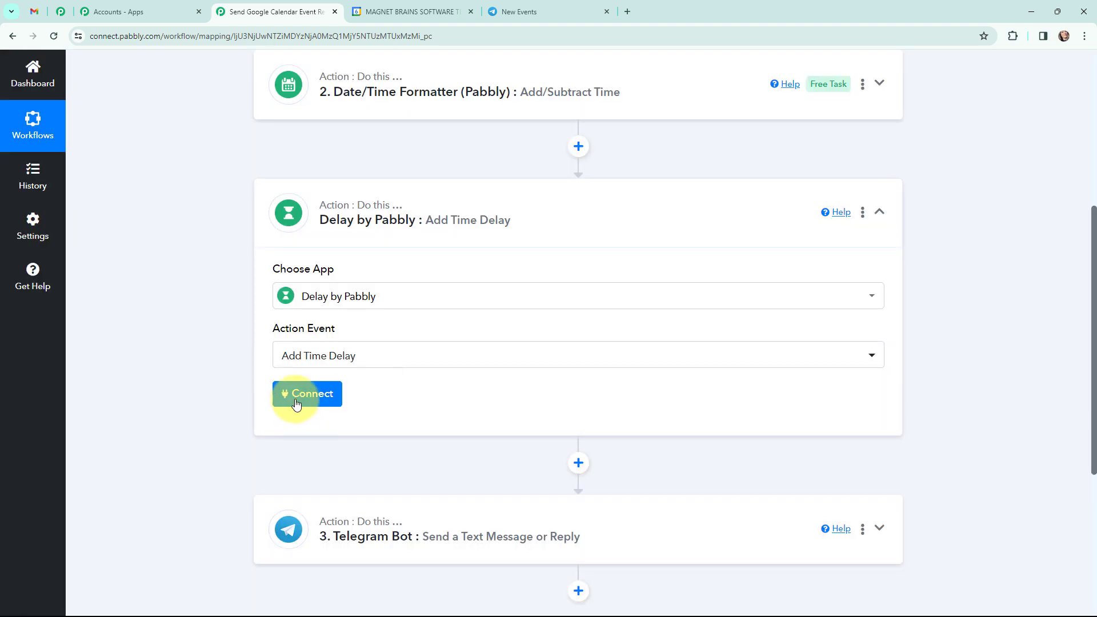
pyautogui.click(299, 397)
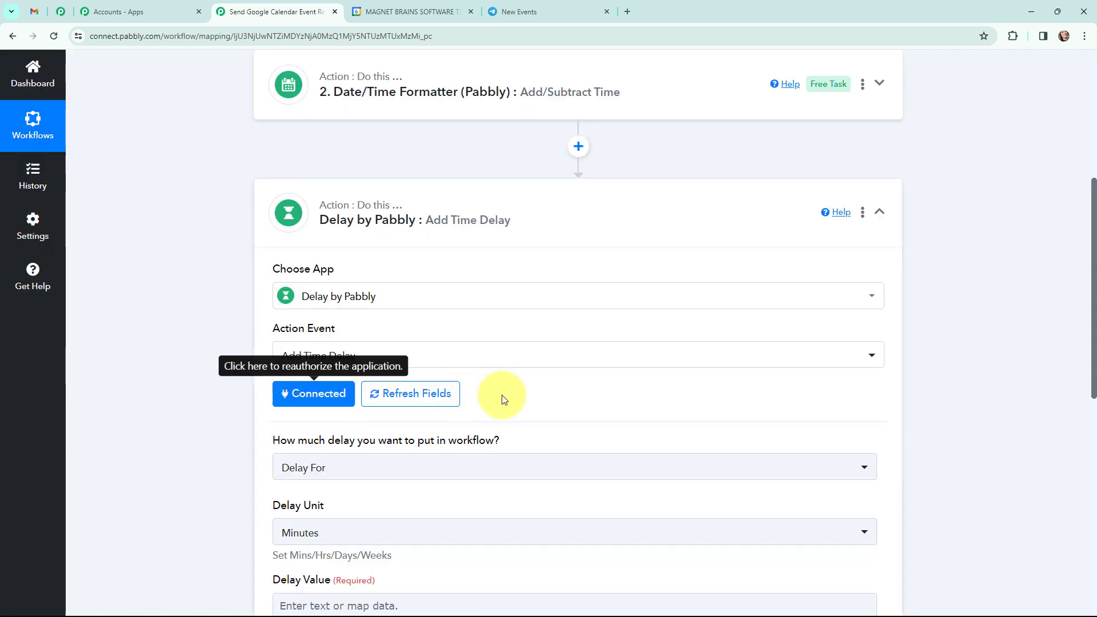
# Step: Set the delay type to Delay Until and map the Date/Time Formatter's Result as the Delay Date
pyautogui.scroll(-3, 503, 394)
pyautogui.click(377, 294)
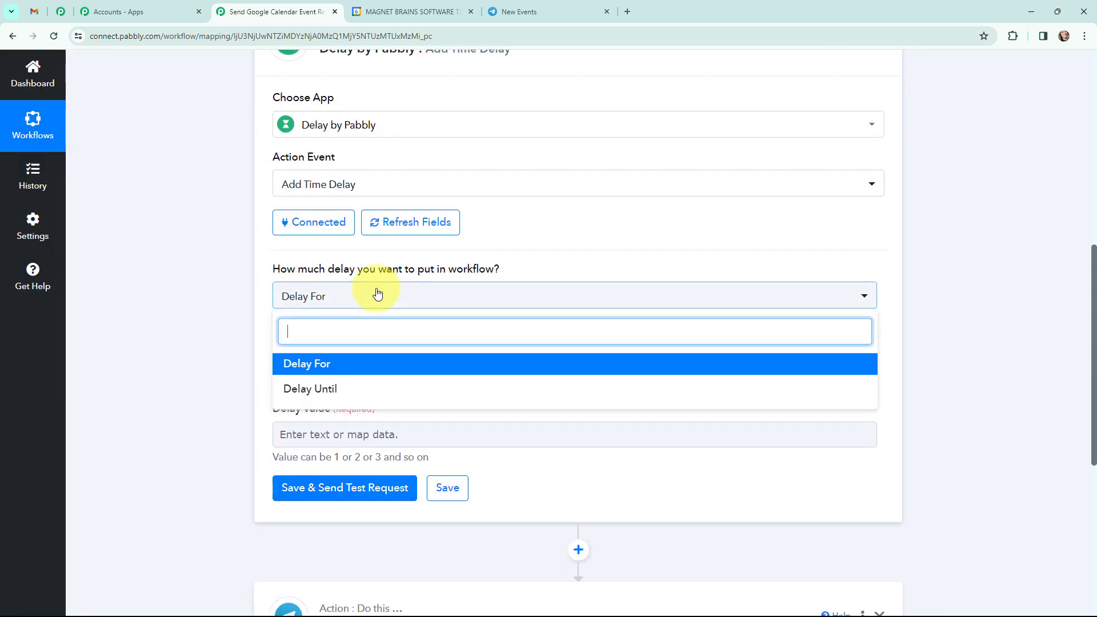
pyautogui.click(321, 386)
pyautogui.click(345, 360)
pyautogui.click(360, 512)
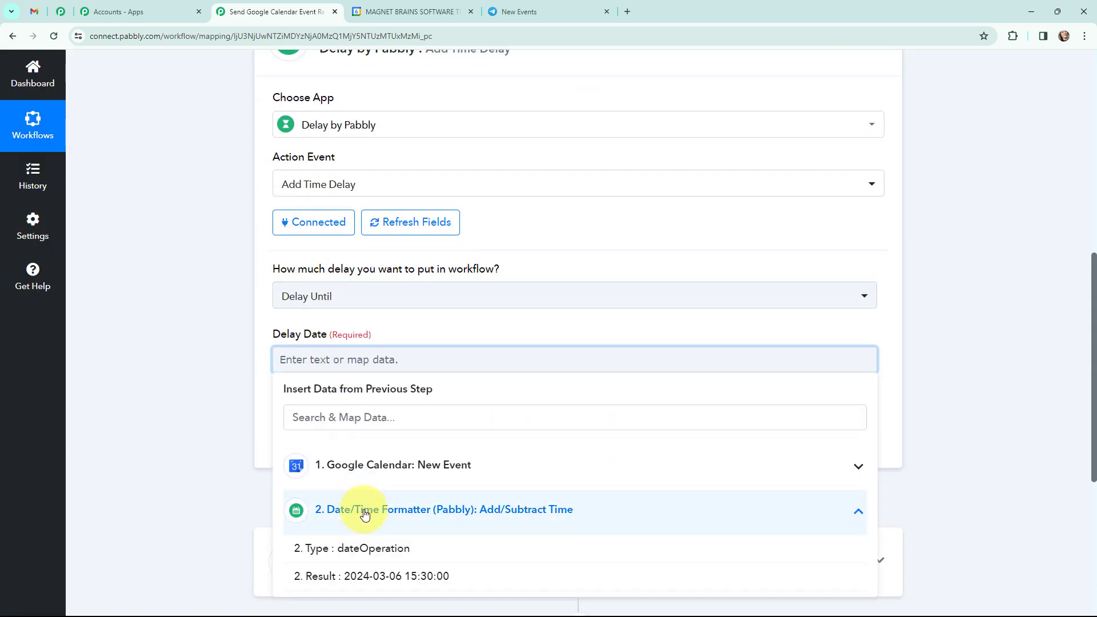
pyautogui.scroll(-2, 417, 335)
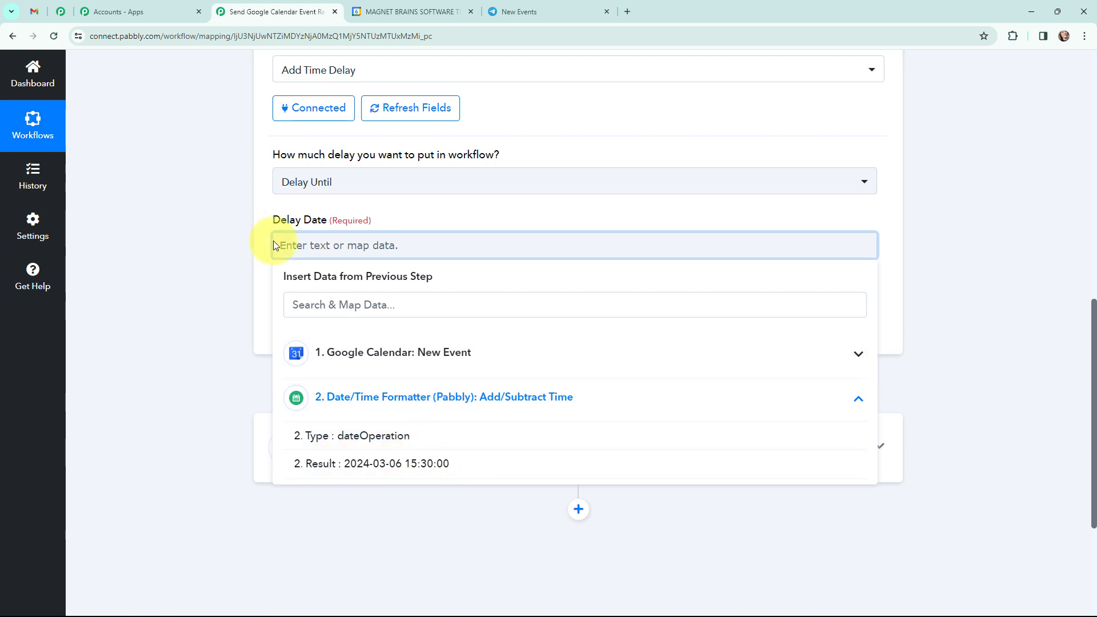
pyautogui.click(464, 464)
pyautogui.click(208, 247)
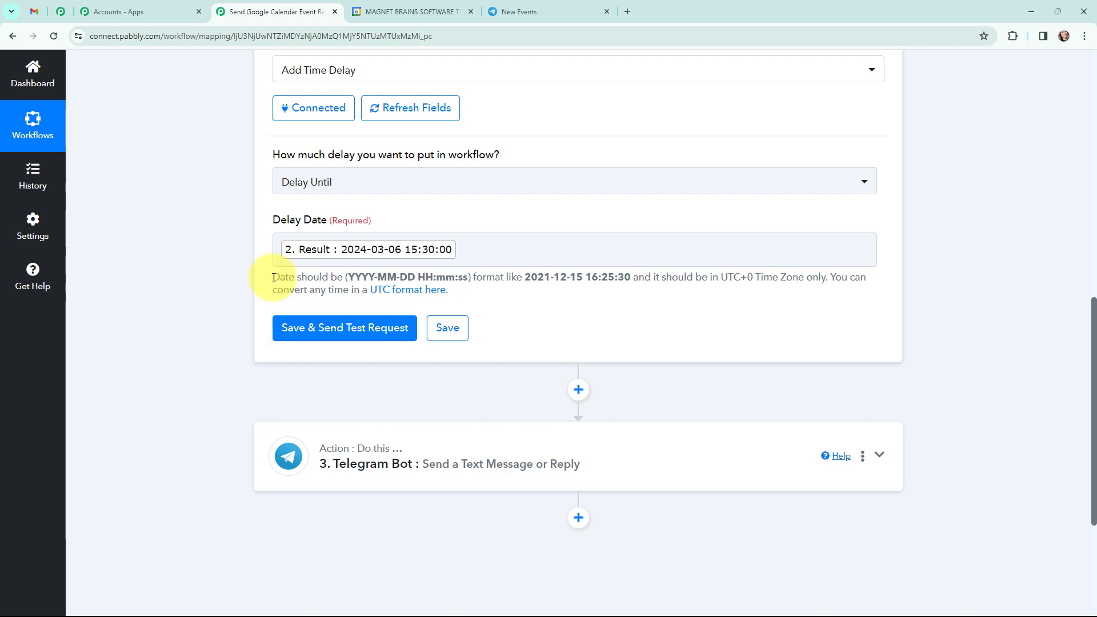
# Step: Review the Delay Date's format requirements and compare them with the Date/Time Formatter's expression, formats and result
pyautogui.moveTo(273, 276); pyautogui.dragTo(465, 292)
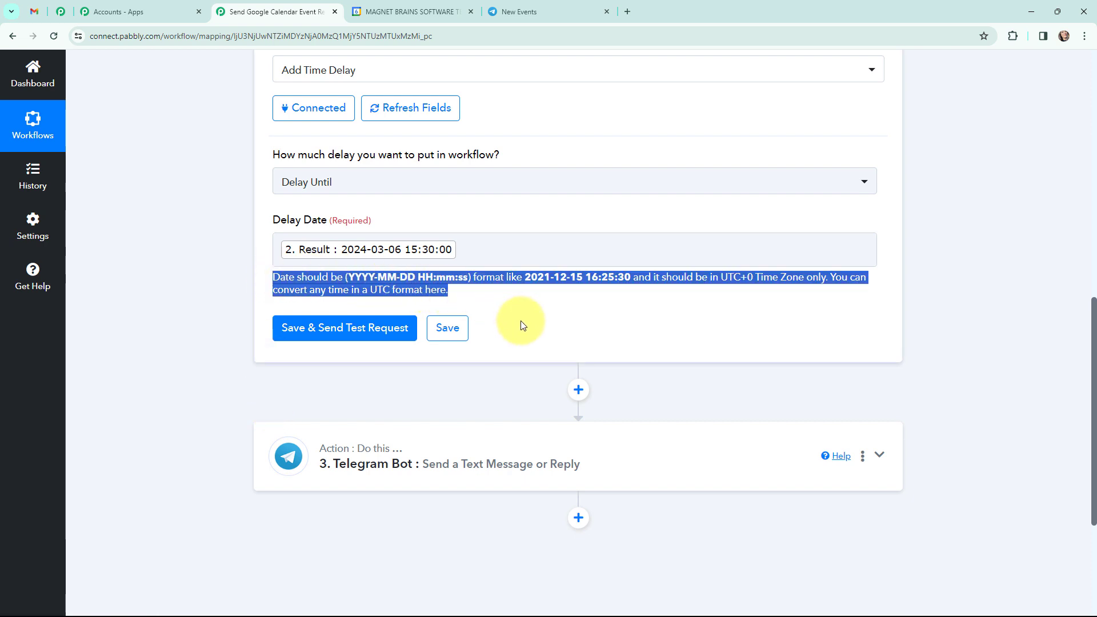
pyautogui.scroll(1, 520, 325)
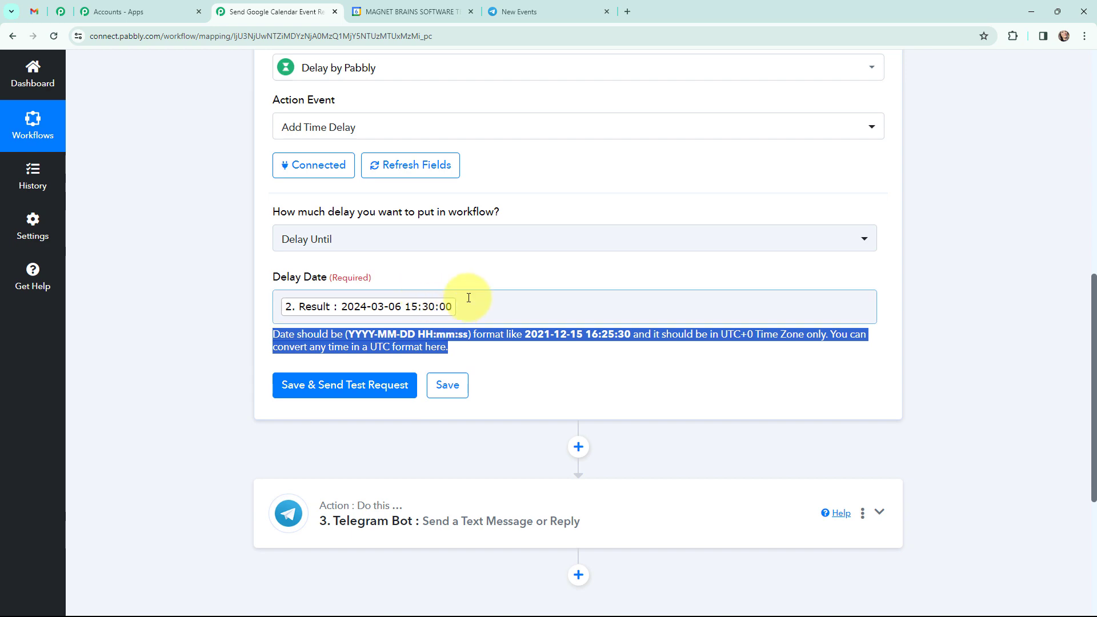
pyautogui.scroll(6, 191, 268)
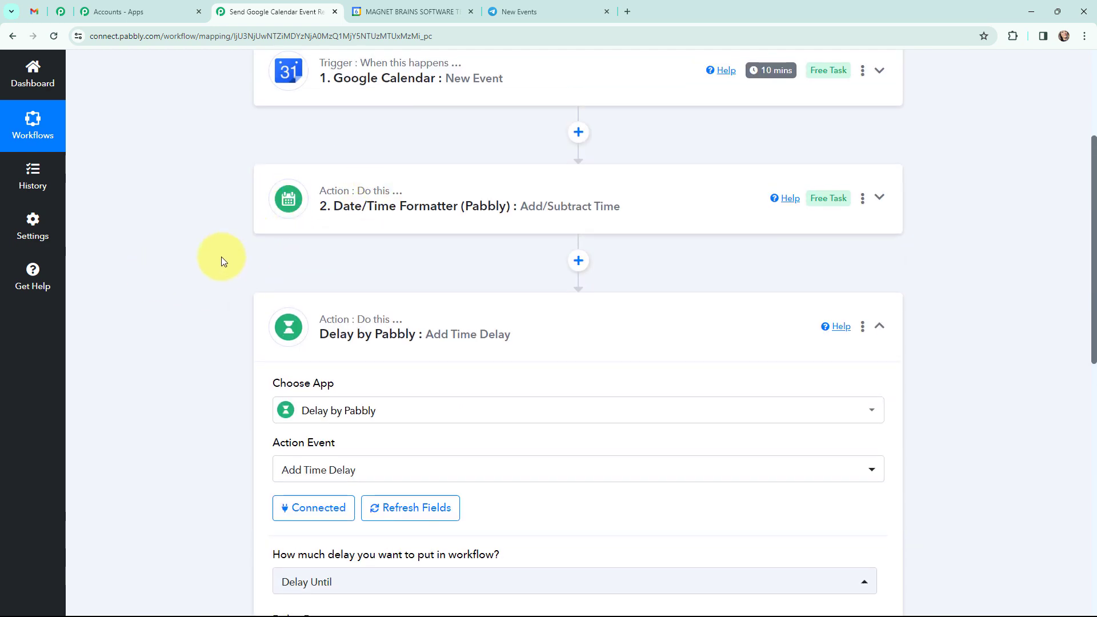
pyautogui.scroll(-7, 223, 259)
pyautogui.scroll(1, 223, 259)
pyautogui.click(594, 387)
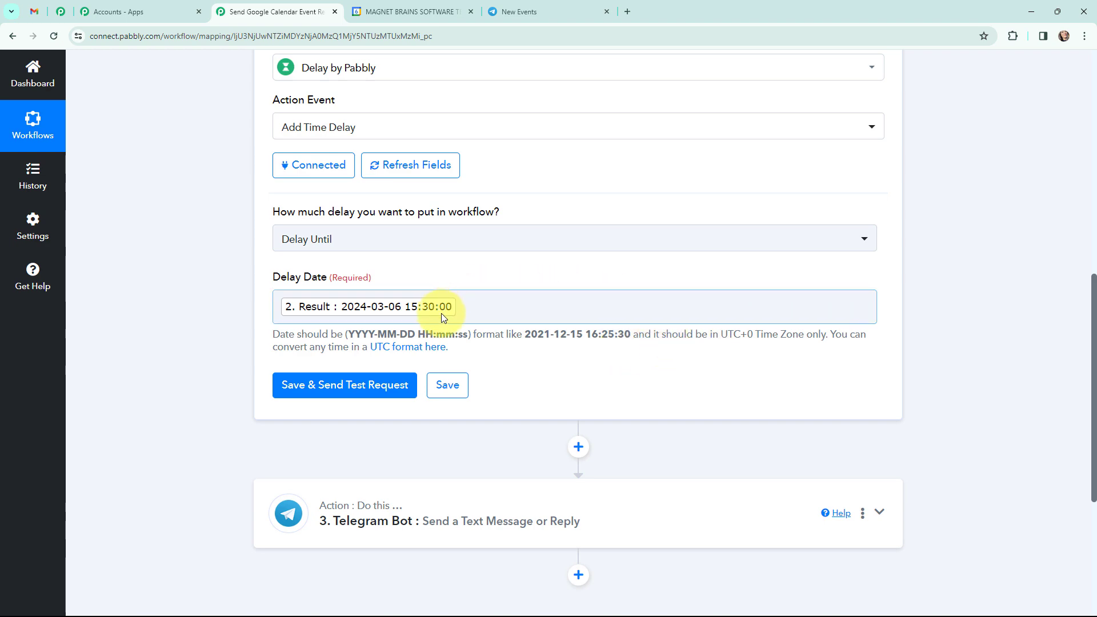
pyautogui.scroll(3, 190, 340)
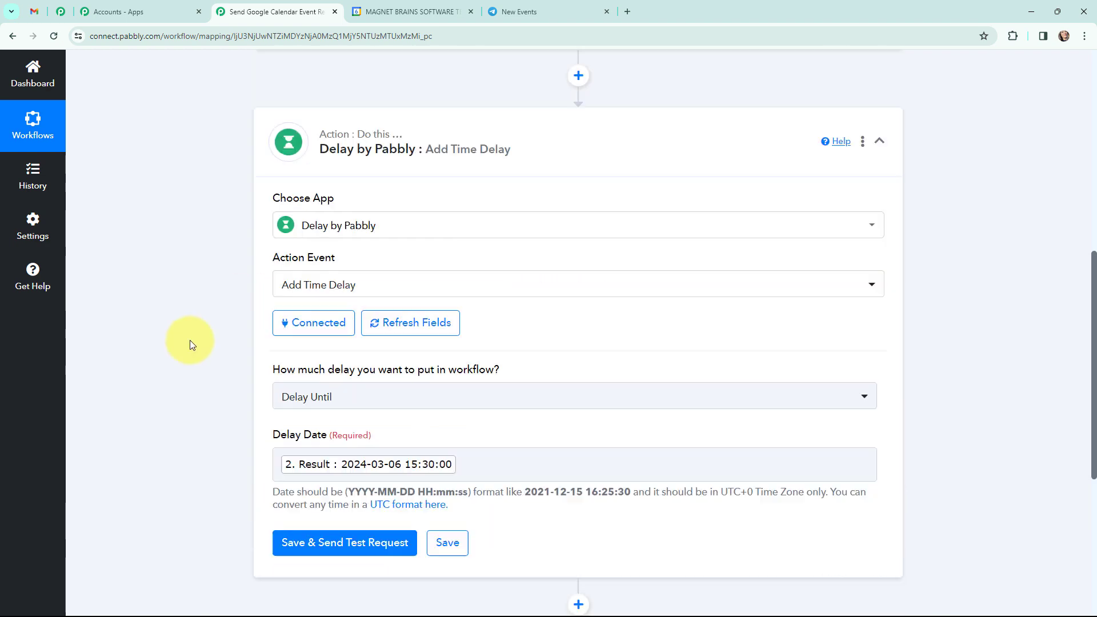
pyautogui.scroll(3, 190, 340)
pyautogui.click(290, 206)
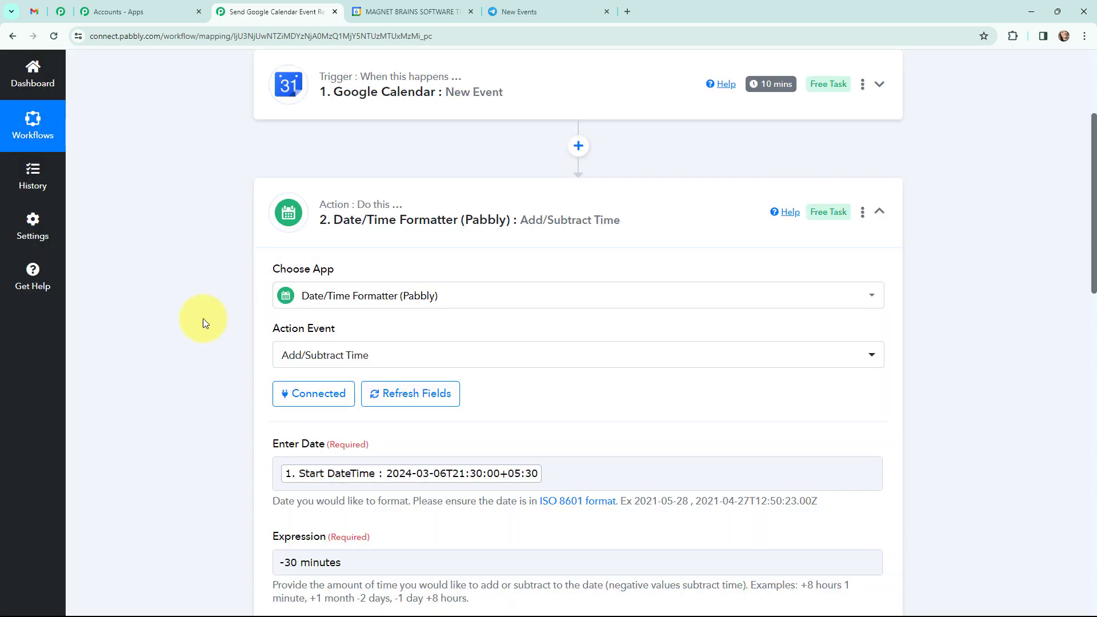
pyautogui.scroll(-8, 201, 317)
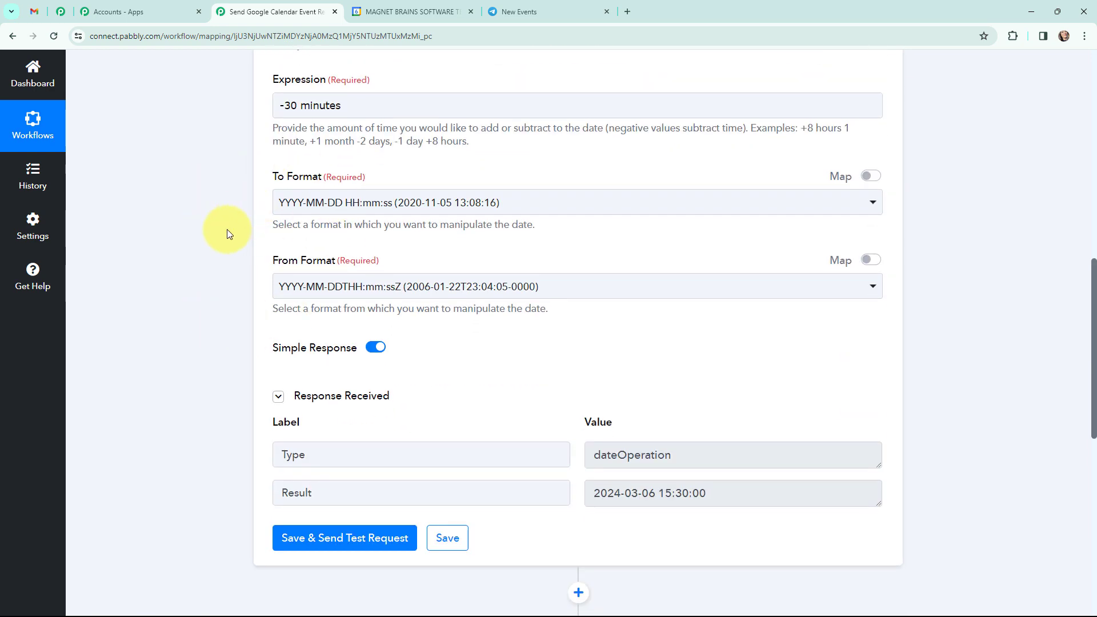
pyautogui.scroll(-6, 226, 230)
pyautogui.scroll(5, 226, 229)
pyautogui.scroll(-6, 178, 238)
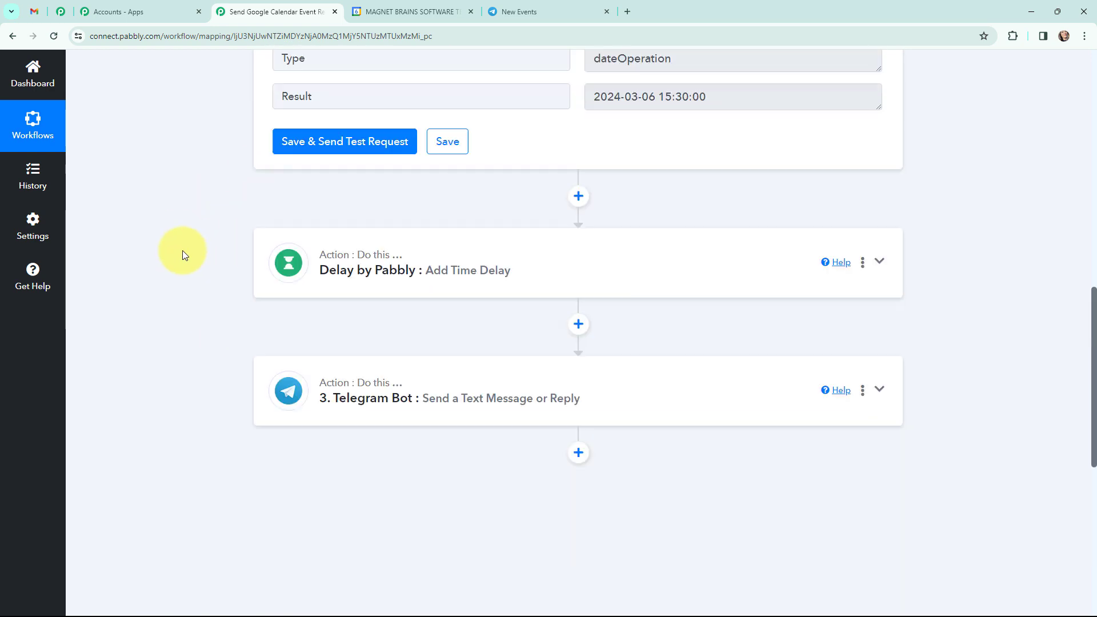
# Step: Save the Delay by Pabbly step with a test request and check the response received
pyautogui.click(298, 275)
pyautogui.scroll(-2, 537, 326)
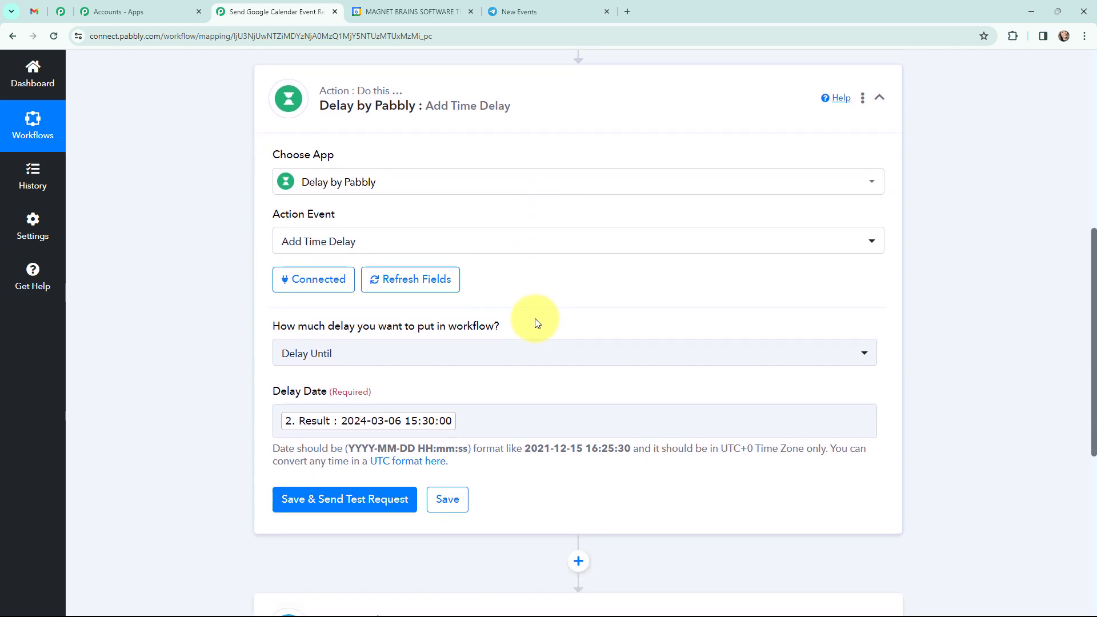
pyautogui.click(336, 501)
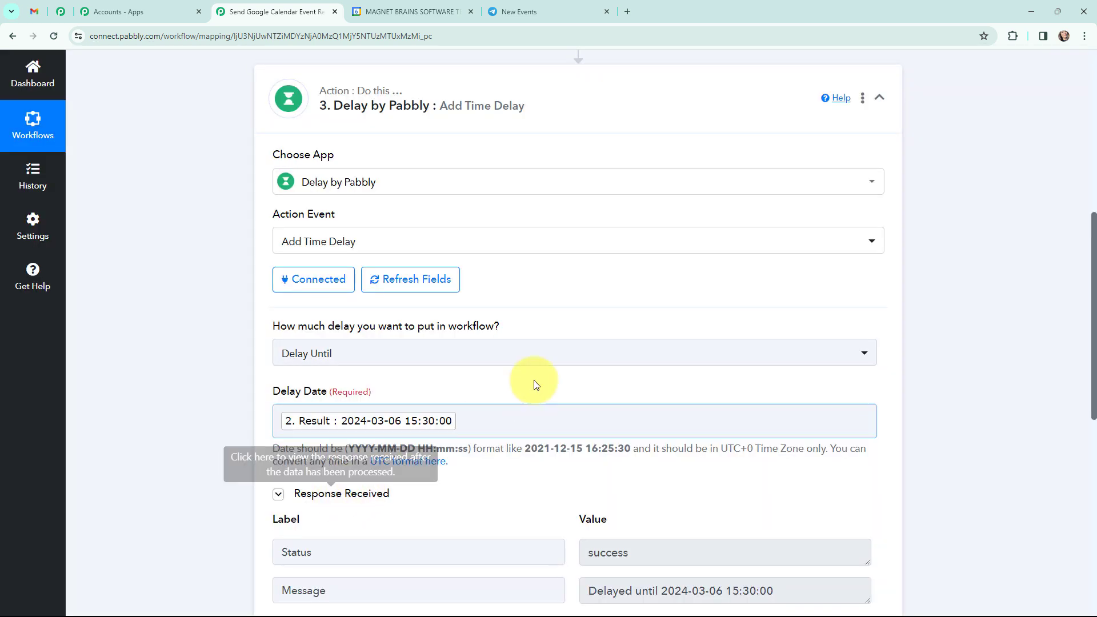
pyautogui.scroll(-2, 553, 316)
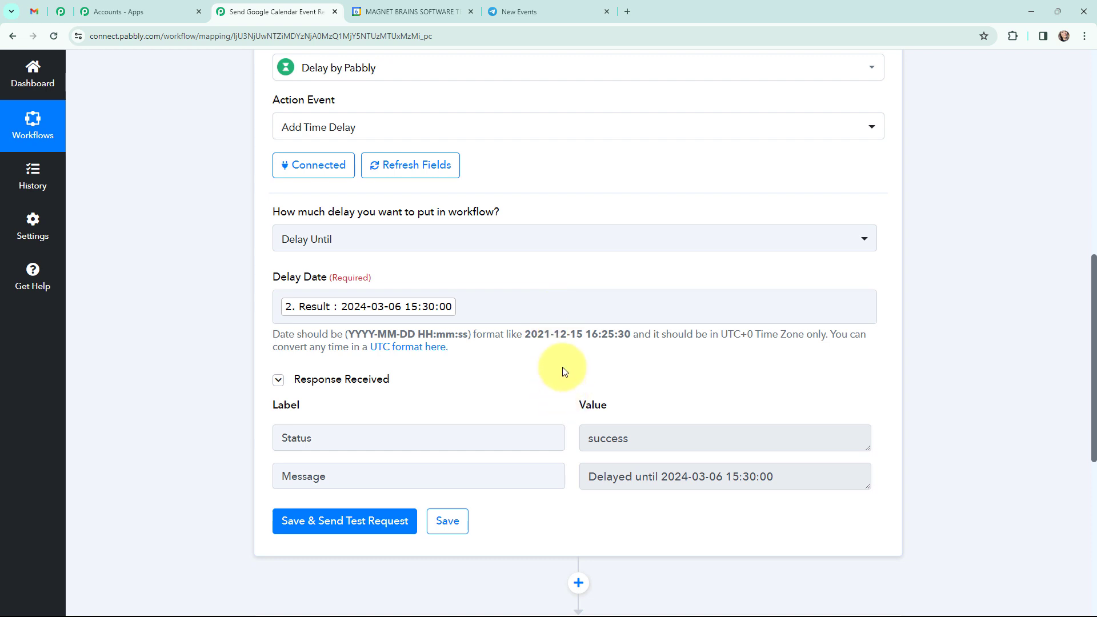
pyautogui.scroll(-3, 562, 371)
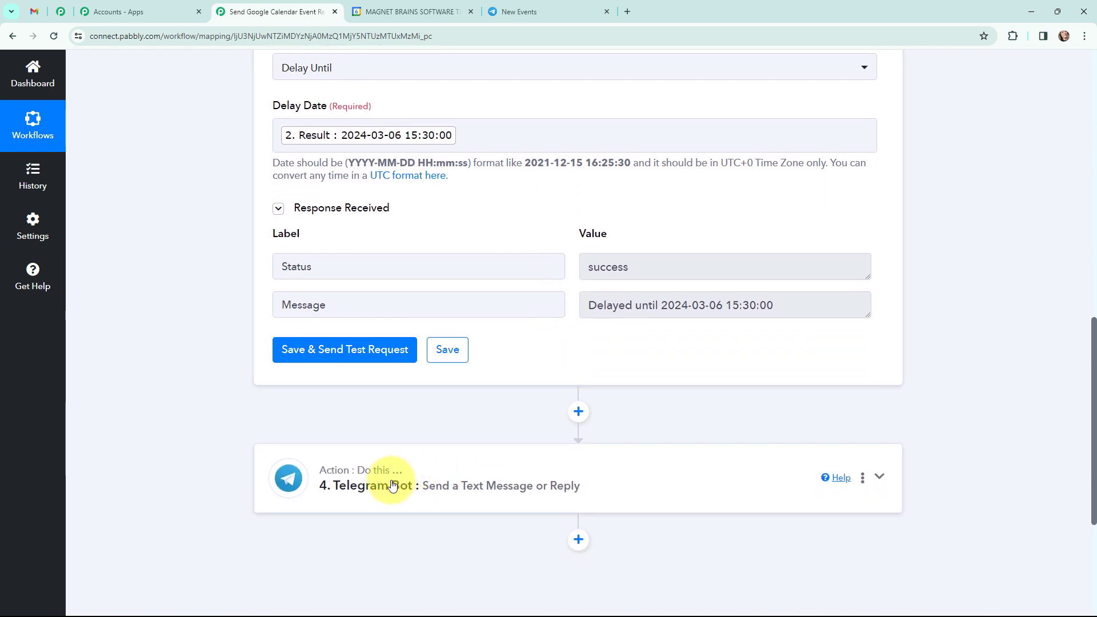
# Step: Start a new connection for the Telegram Bot step and read the instructions for obtaining a token
pyautogui.click(392, 486)
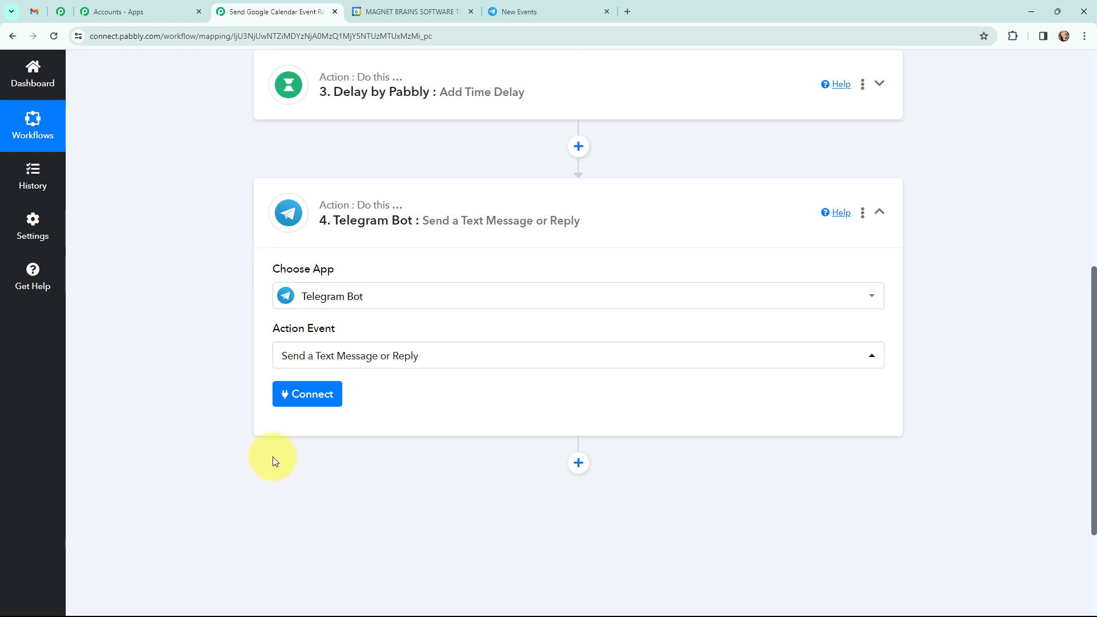
pyautogui.click(307, 401)
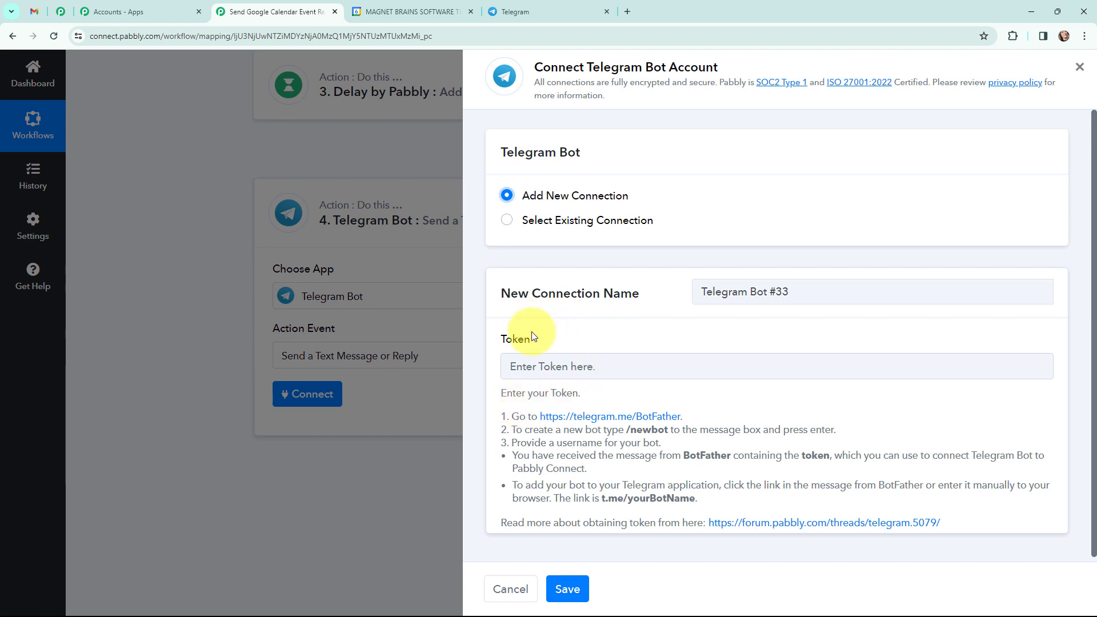
pyautogui.moveTo(499, 419); pyautogui.dragTo(745, 501)
pyautogui.click(745, 501)
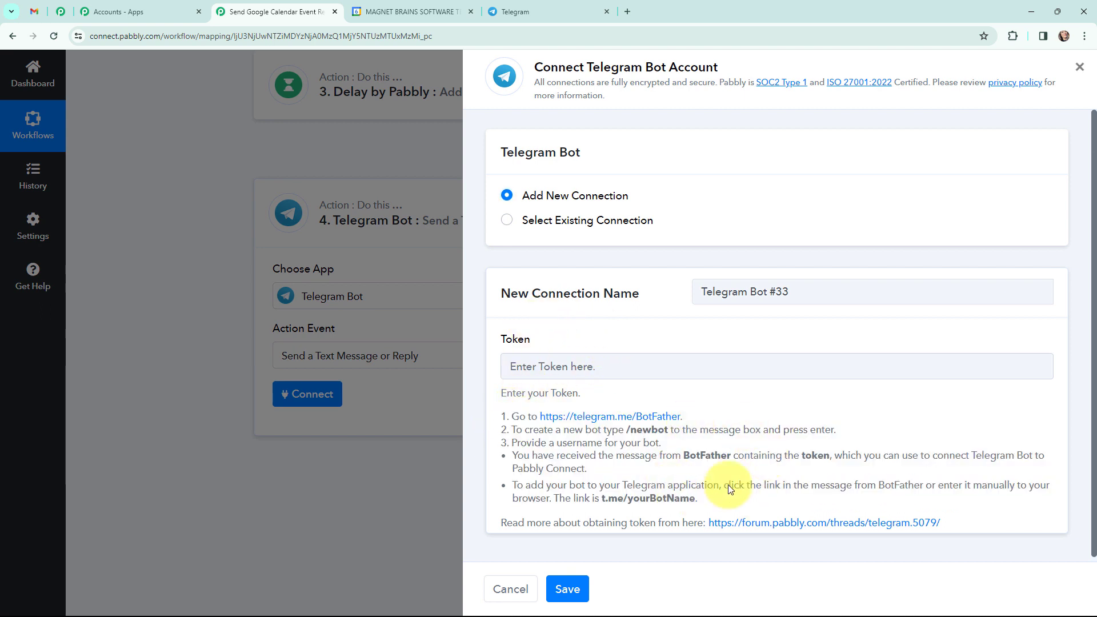
# Step: Switch to Telegram Web, find the BotFather bot and start a chat with it
pyautogui.click(569, 6)
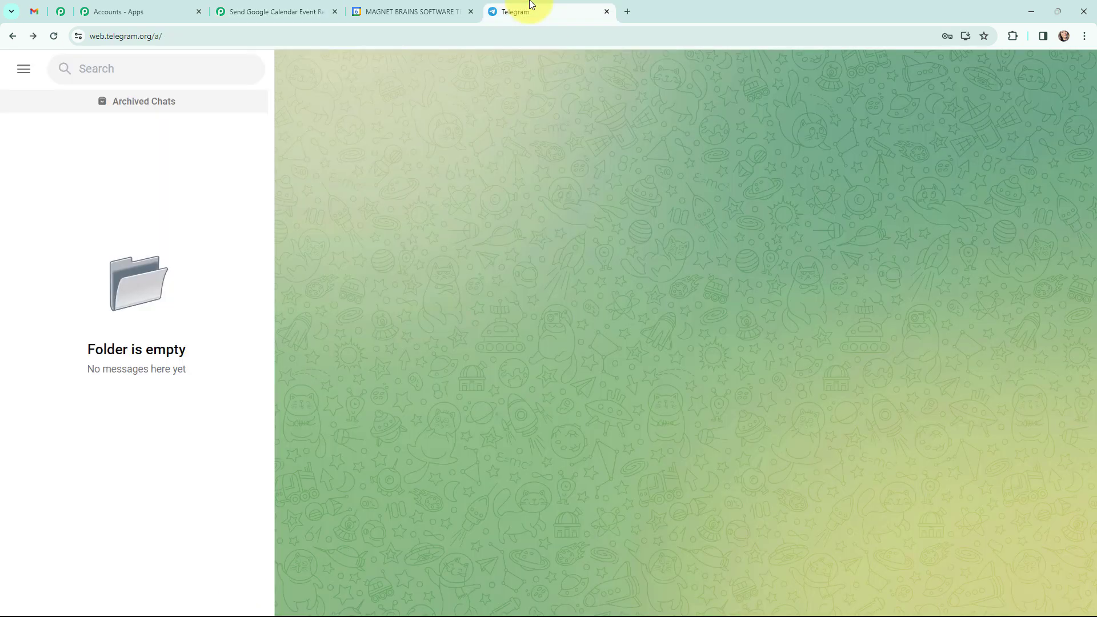
pyautogui.click(103, 69)
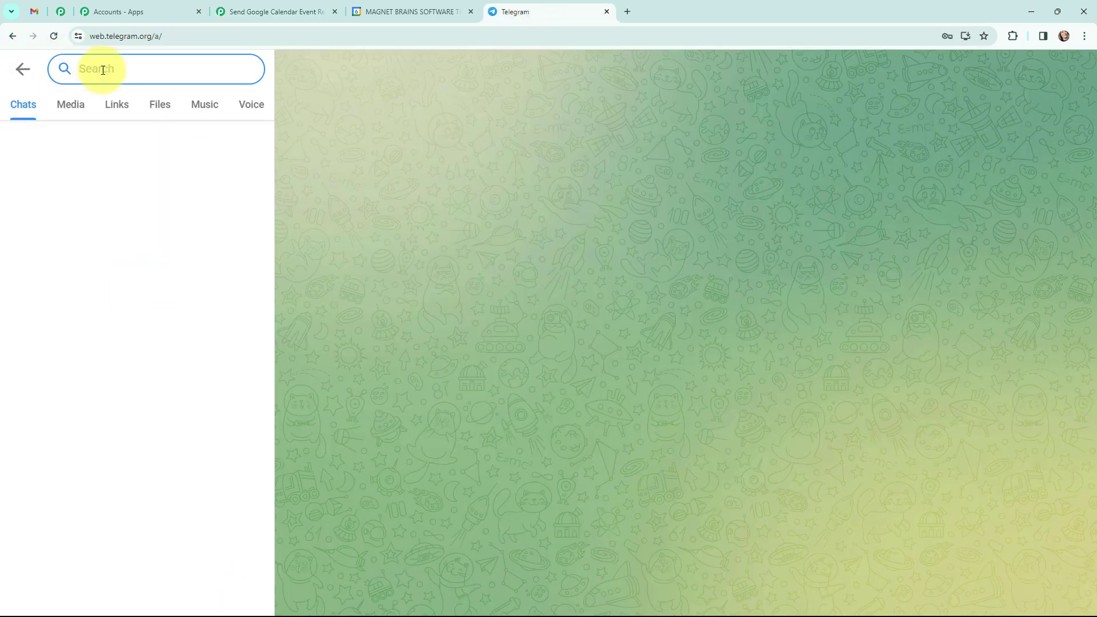
pyautogui.write('botfather')
pyautogui.click(109, 155)
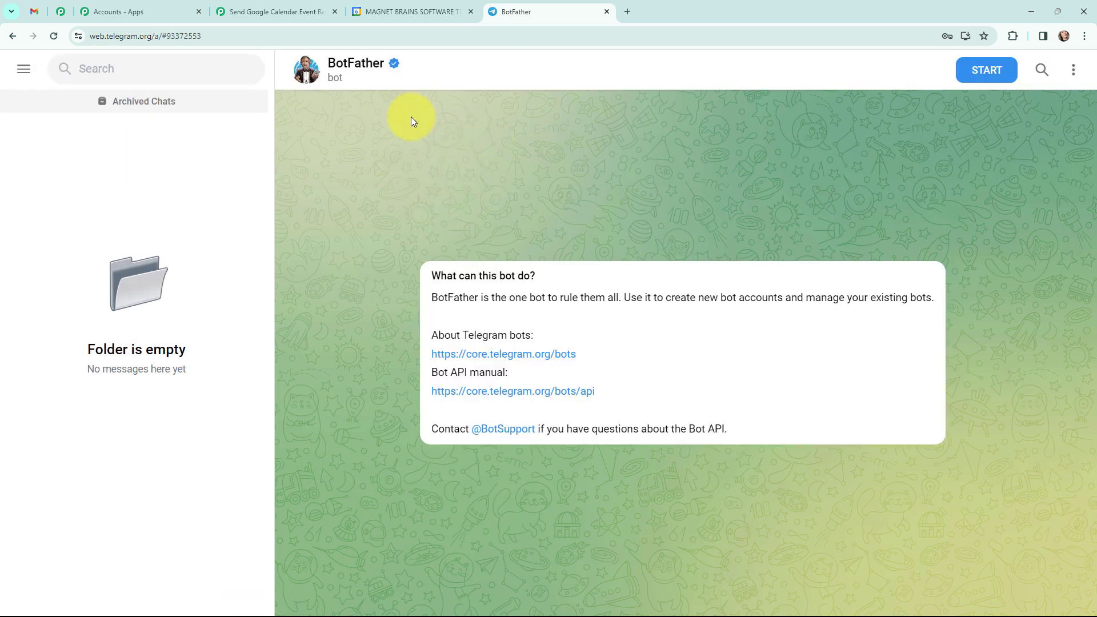
pyautogui.click(983, 69)
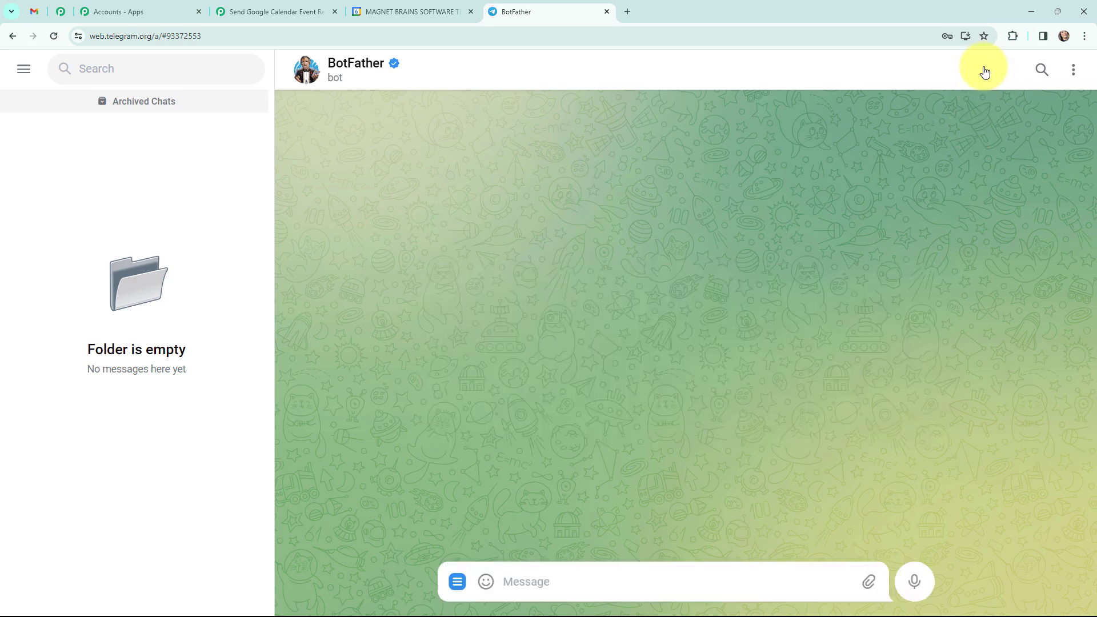
# Step: Request a new bot from BotFather with /newbot and name it "google calendar event"
pyautogui.scroll(3, 619, 272)
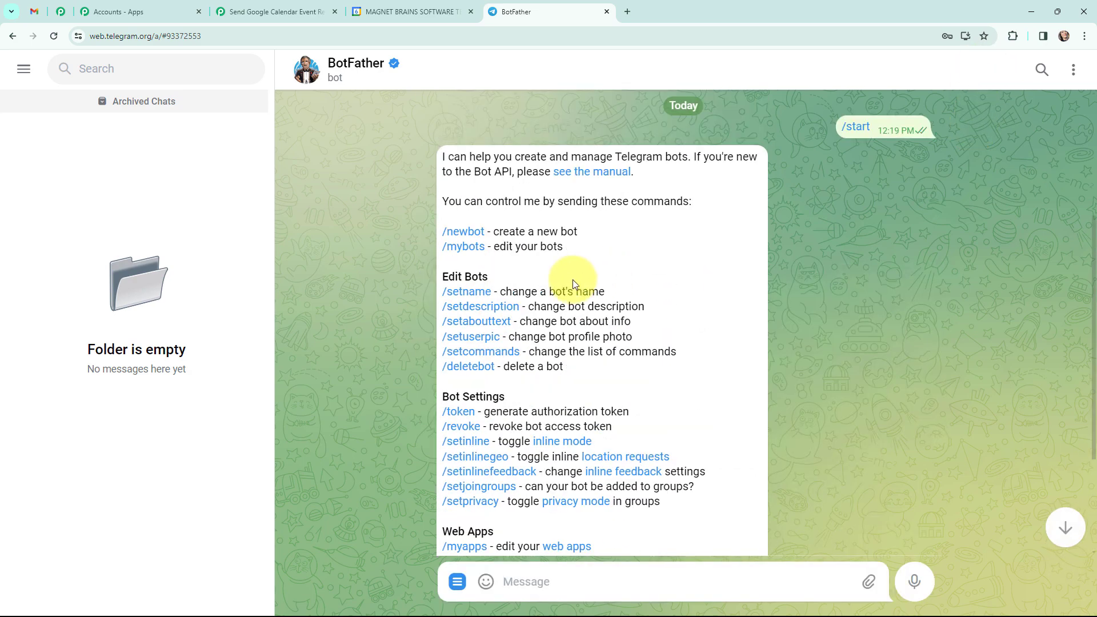
pyautogui.click(464, 232)
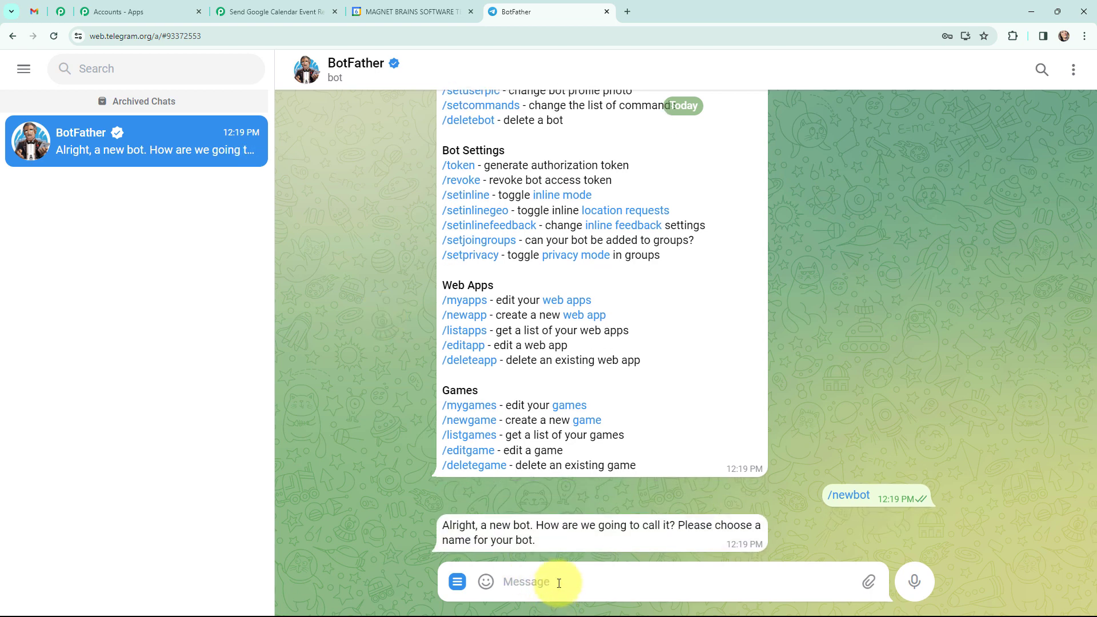
pyautogui.write('google calendar ev')
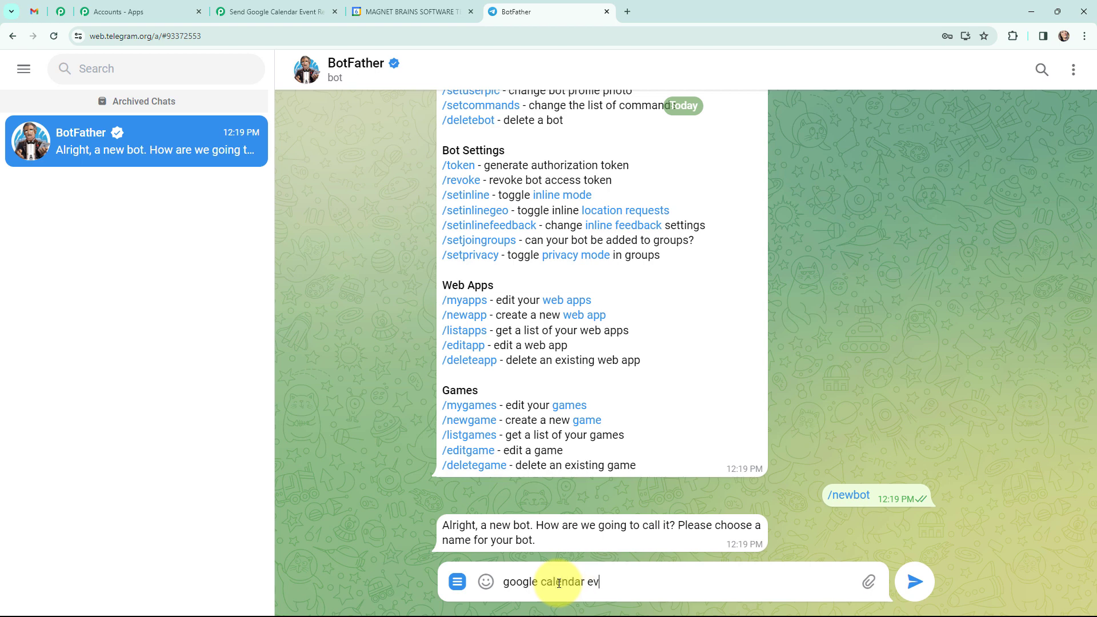
pyautogui.write('ent')
pyautogui.press('Return')
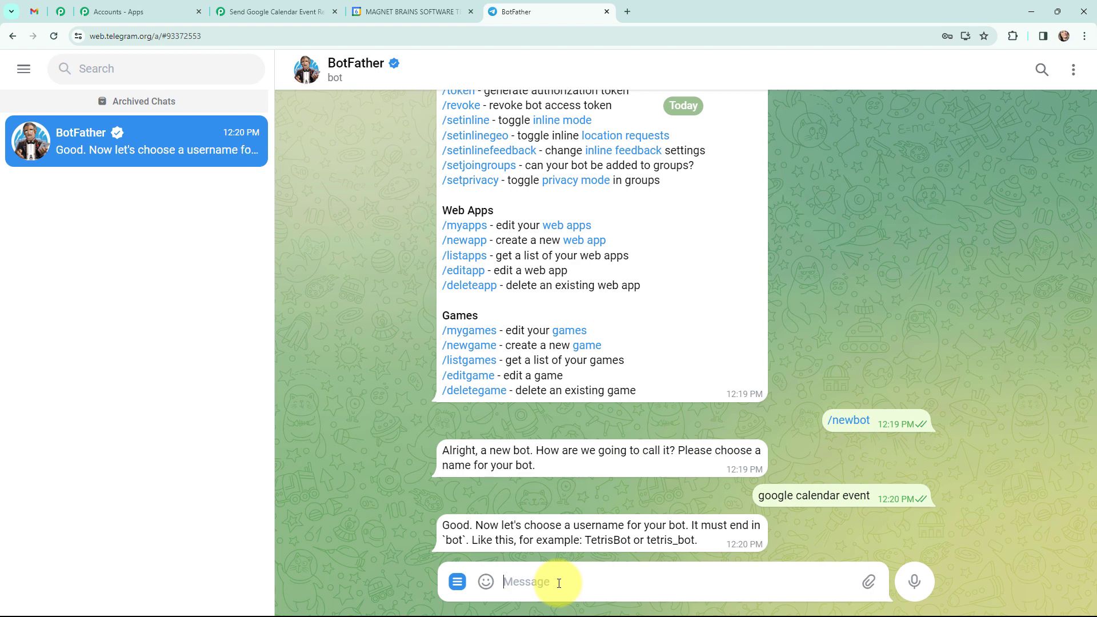
# Step: Give the bot the username latestgooglecalendarevent_bot and select its HTTP API token for copying
pyautogui.write('latestgooglecalendareven')
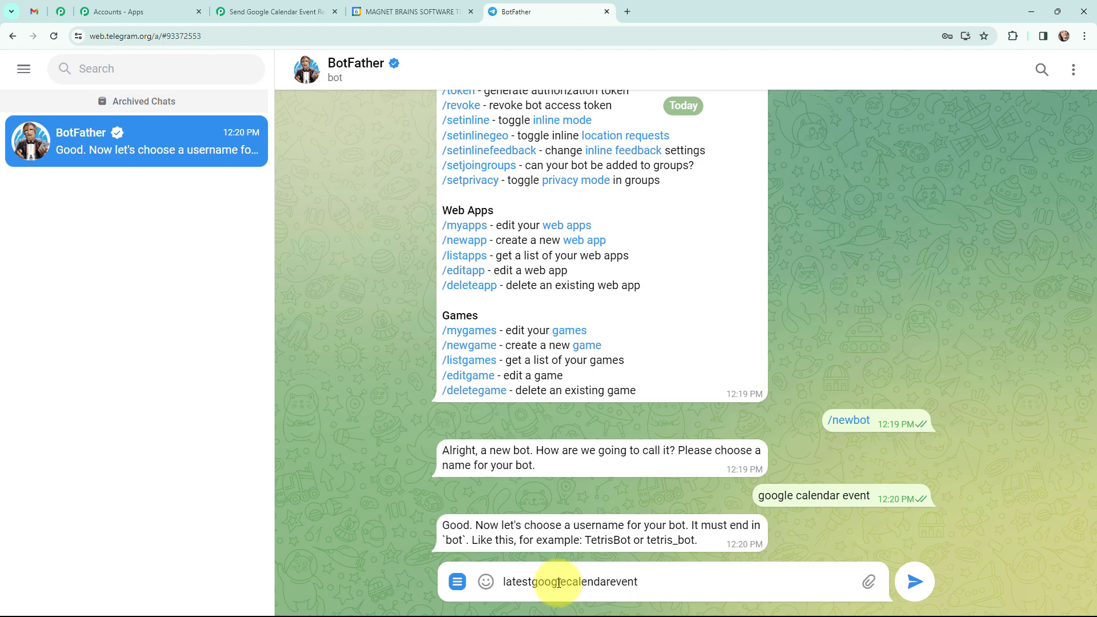
pyautogui.write('t')
pyautogui.press('Return')
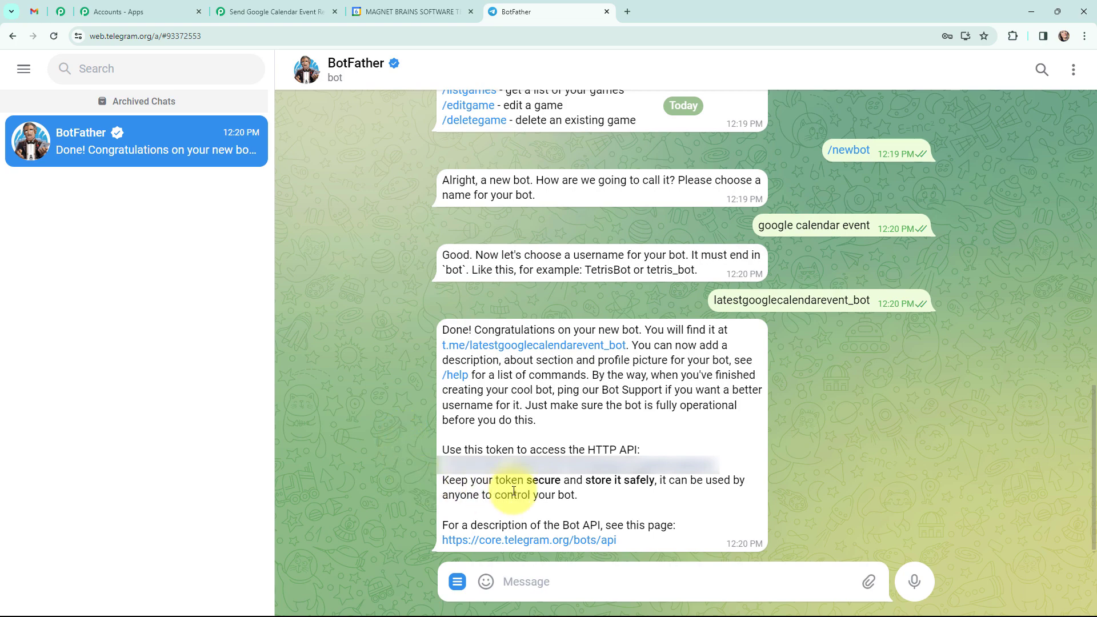
pyautogui.moveTo(719, 471); pyautogui.dragTo(440, 463)
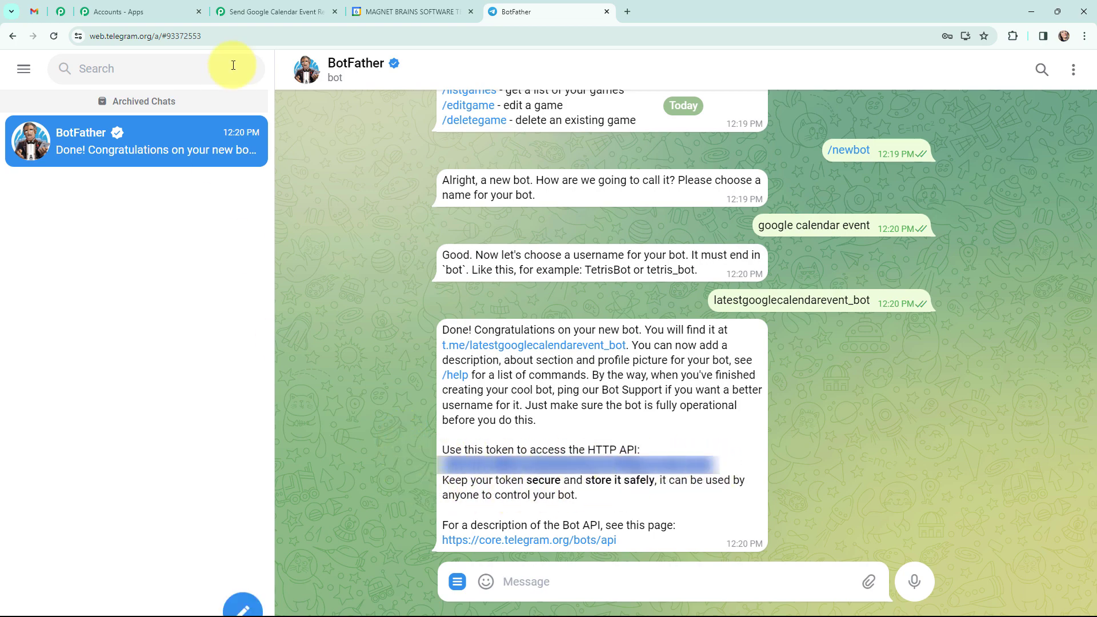
# Step: Return to Pabbly Connect, paste the bot's API token into the Telegram Bot connection and save it
pyautogui.click(245, 11)
pyautogui.click(546, 371)
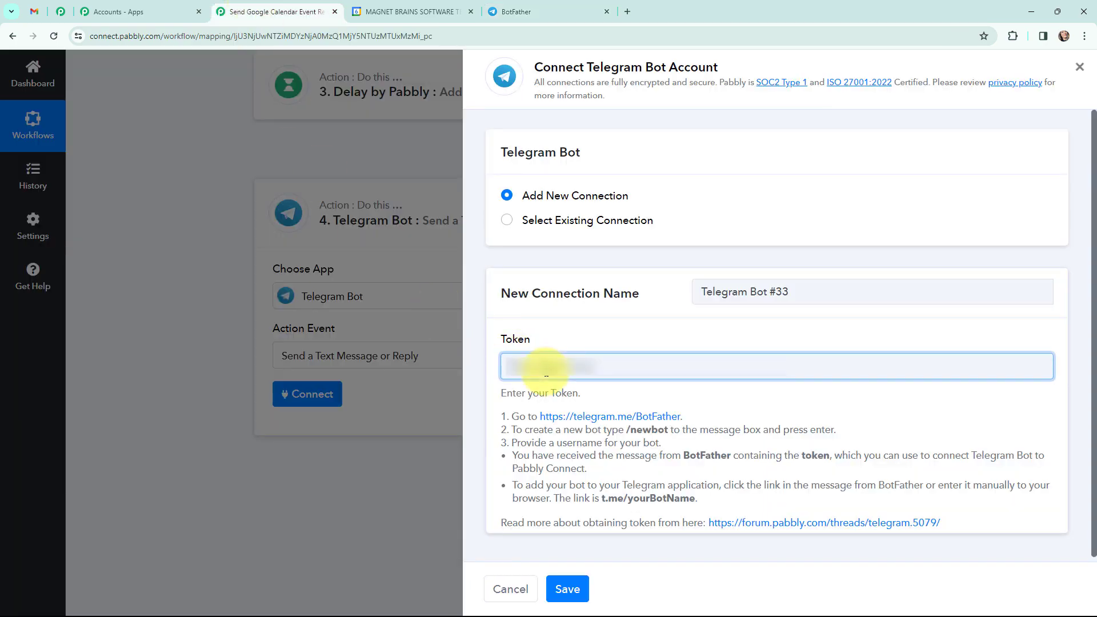
pyautogui.hotkey('ctrl', 'v')
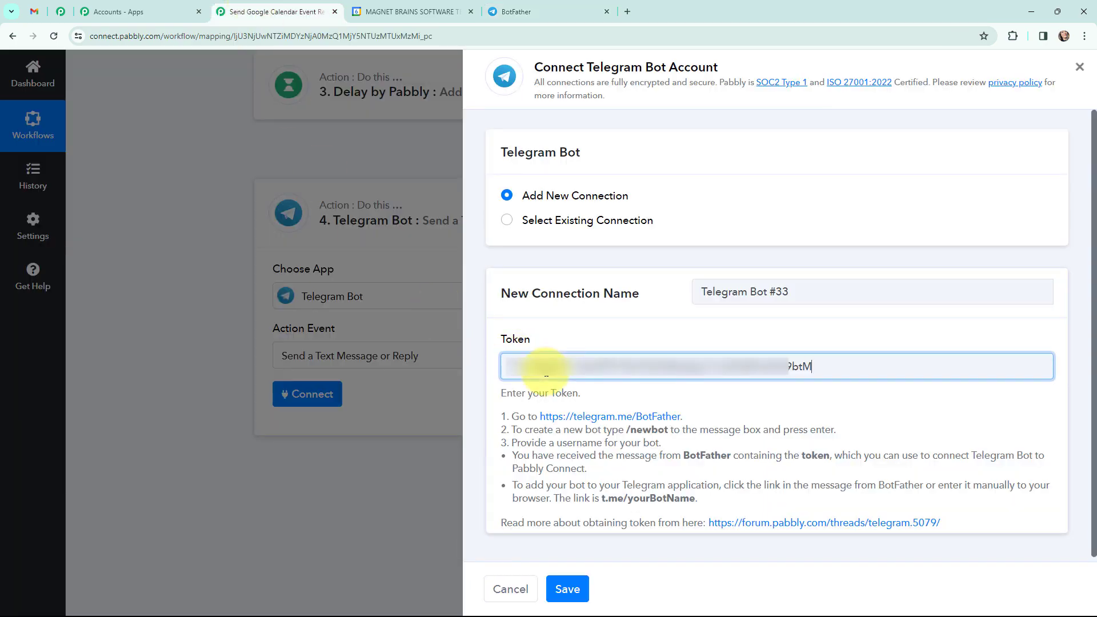
pyautogui.click(564, 589)
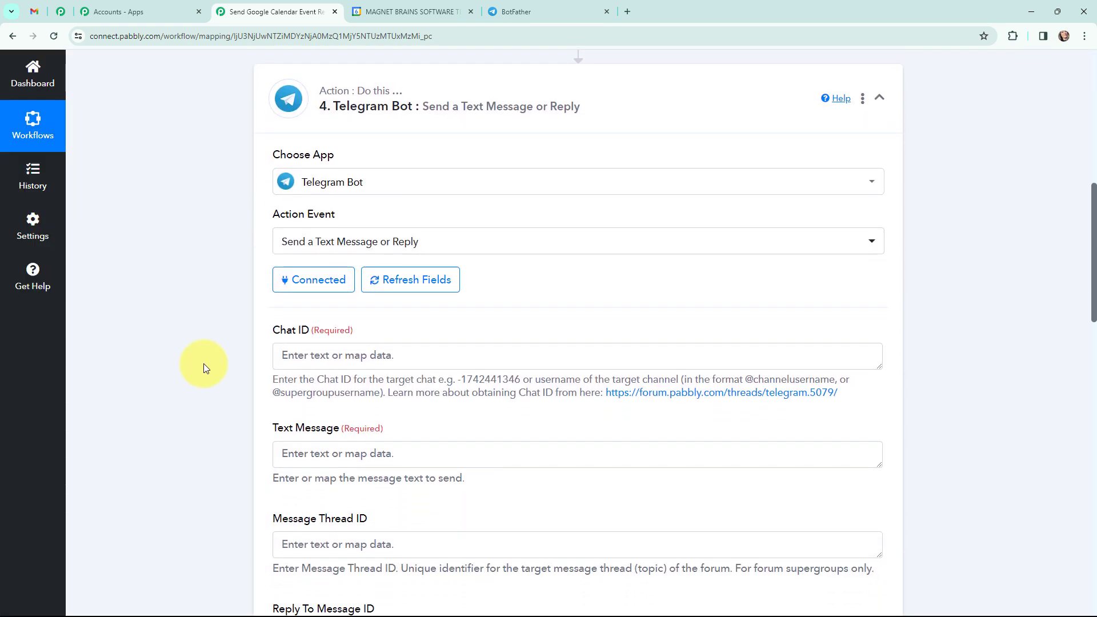
# Step: Switch to Telegram Web and open the New Events group chat
pyautogui.scroll(-1, 204, 366)
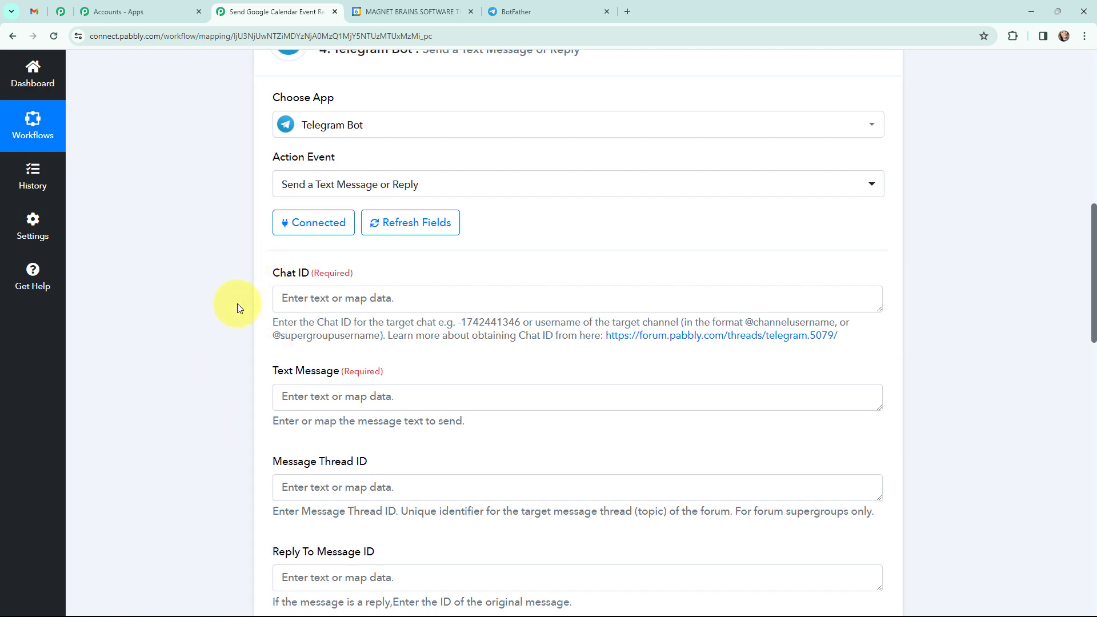
pyautogui.click(503, 11)
pyautogui.click(155, 186)
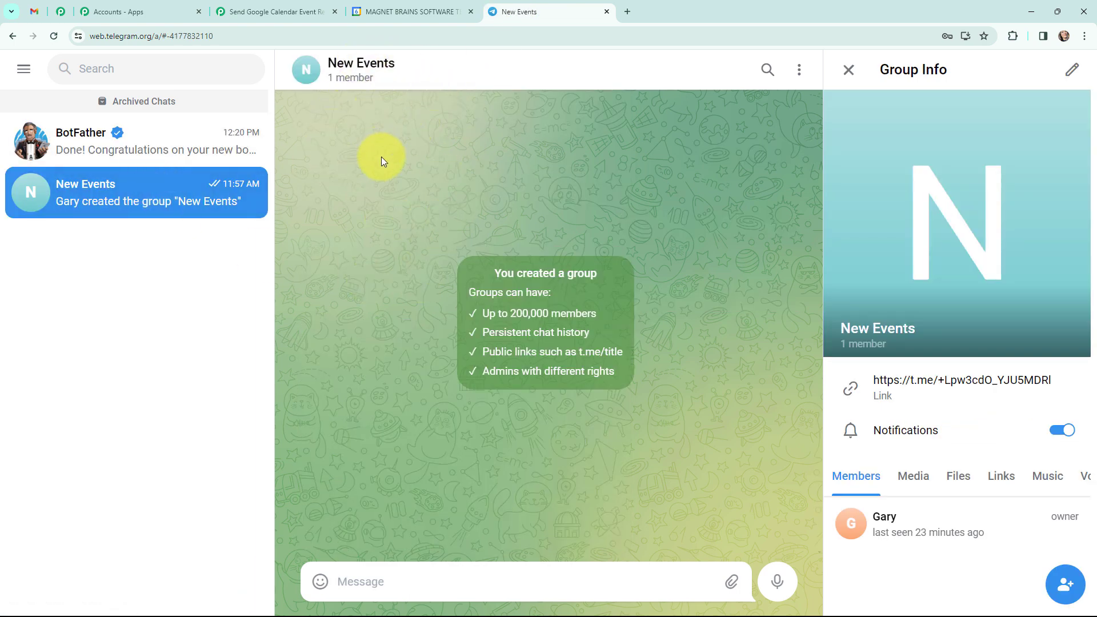
pyautogui.click(243, 12)
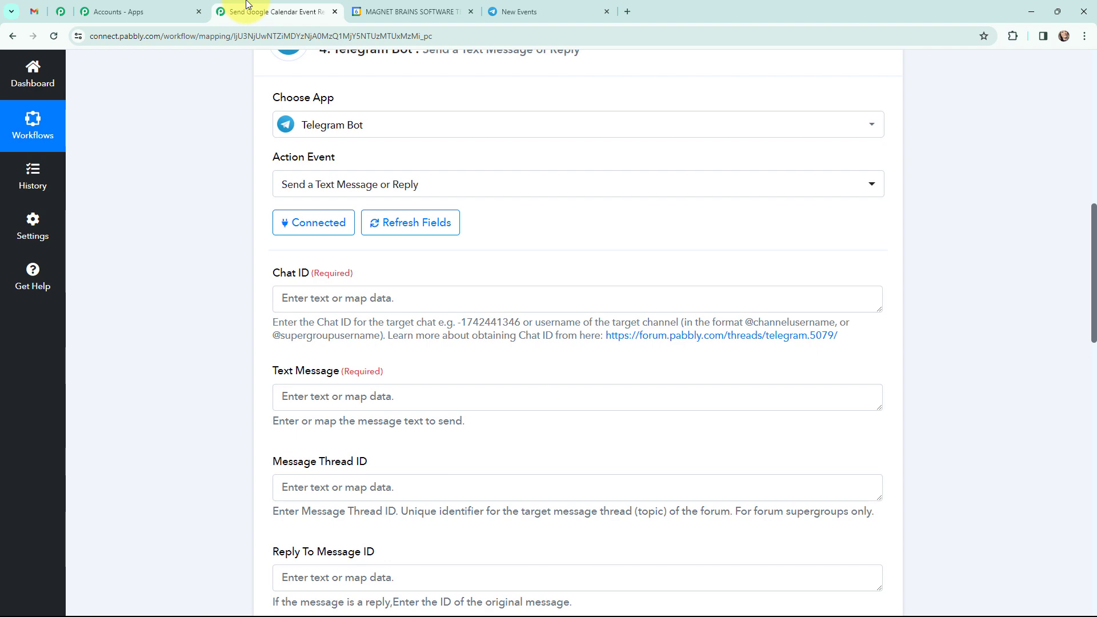
pyautogui.click(386, 12)
pyautogui.click(529, 7)
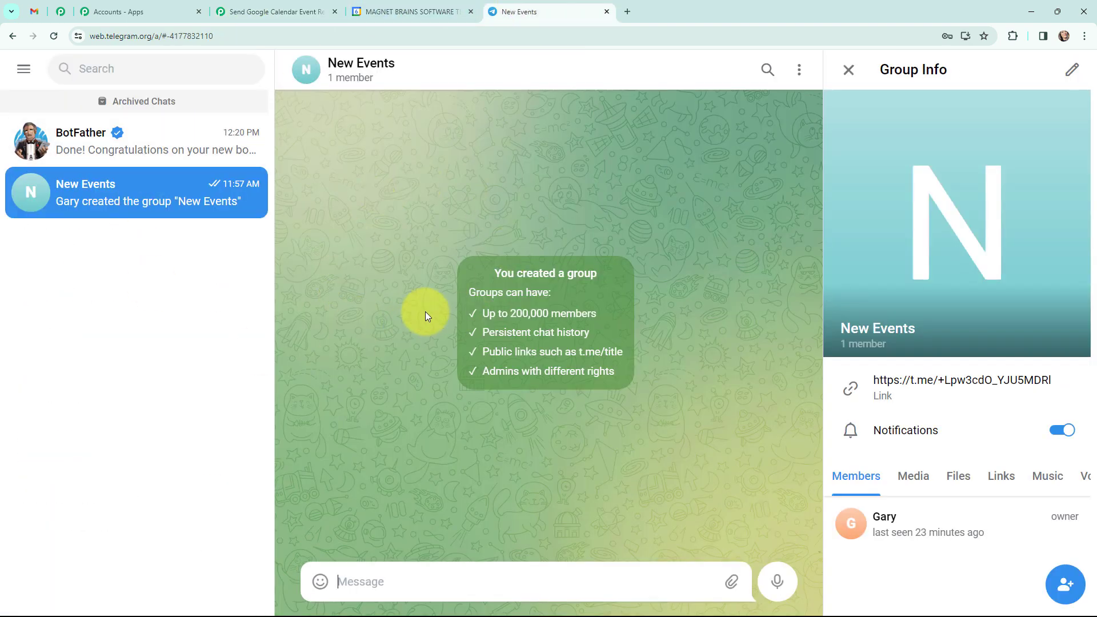
# Step: Copy the group's ID with its minus sign from the web address and enter it as the Telegram step's Chat ID in Pabbly Connect
pyautogui.click(210, 38)
pyautogui.click(201, 38)
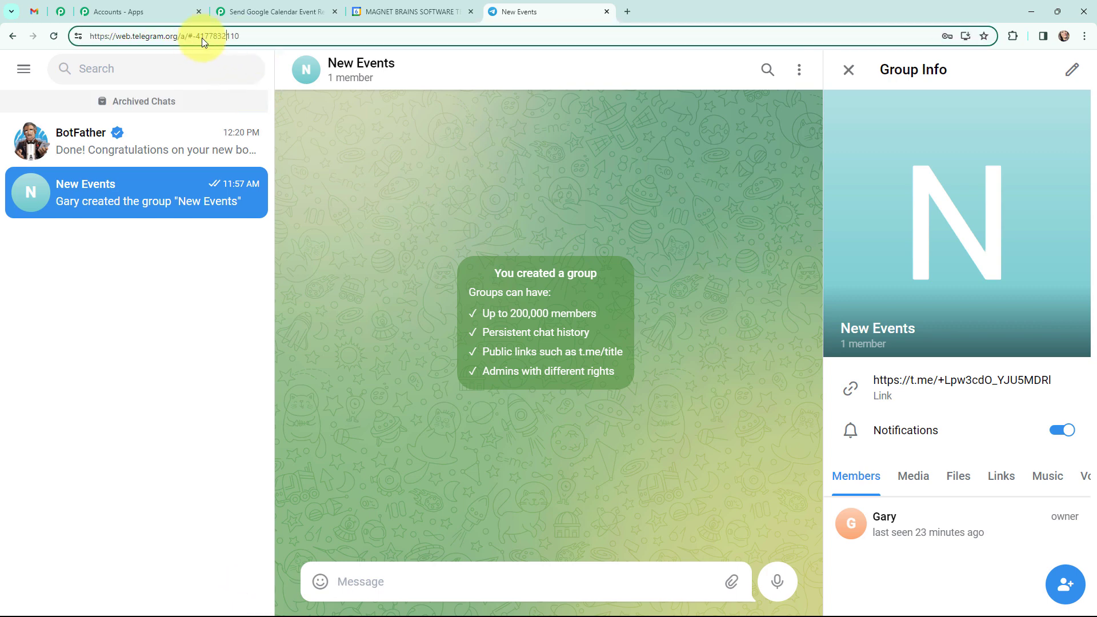
pyautogui.doubleClick(196, 36)
pyautogui.click(196, 36)
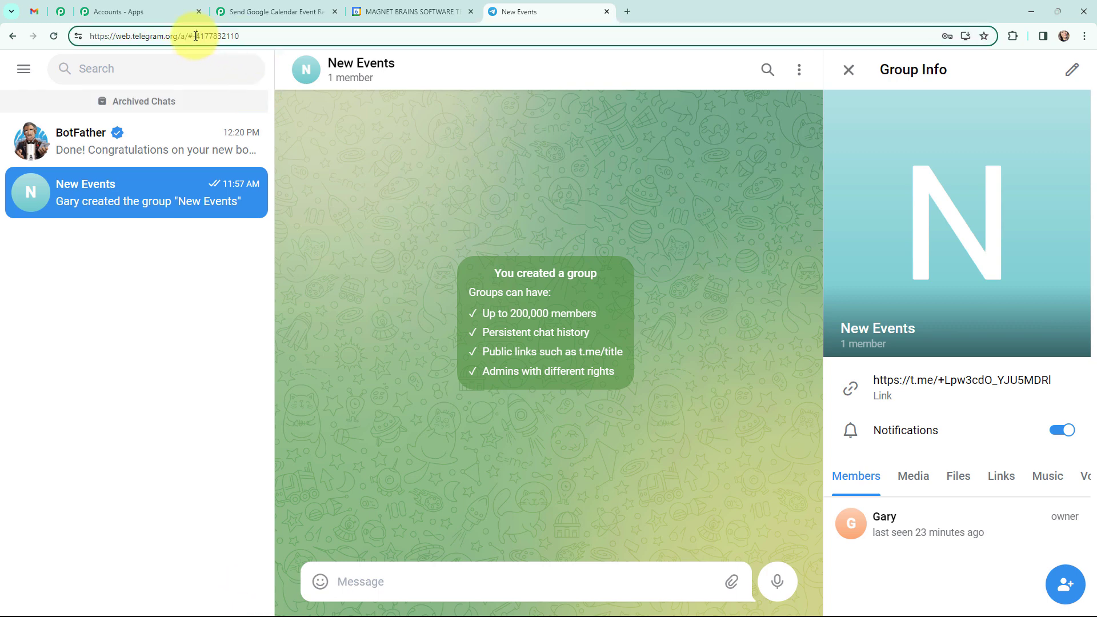
pyautogui.moveTo(194, 36); pyautogui.dragTo(258, 38)
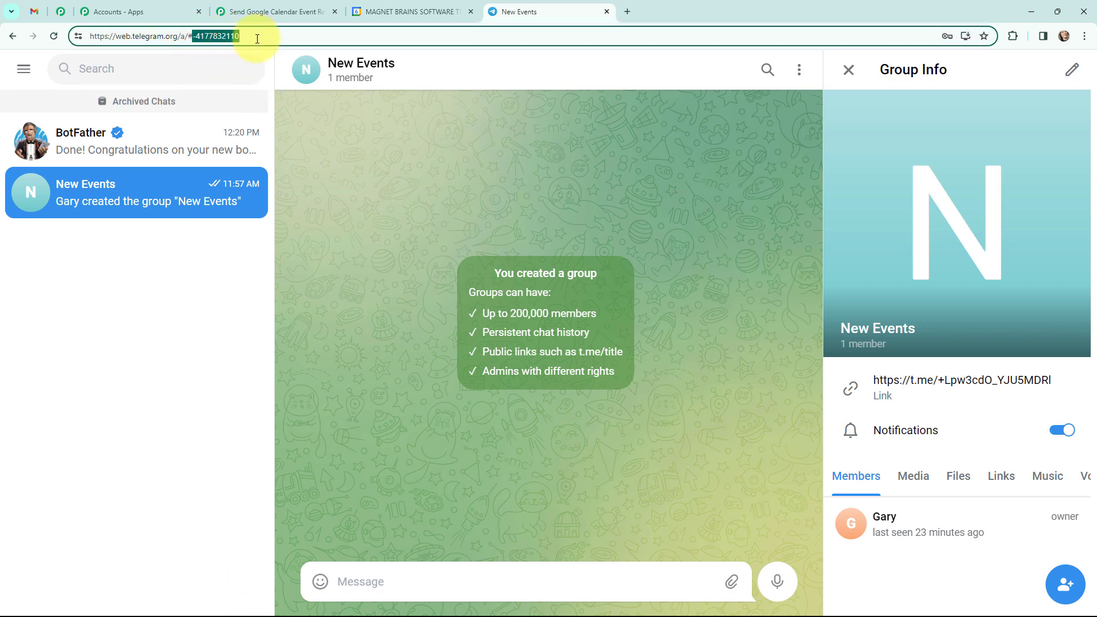
pyautogui.hotkey('ctrl', 'c')
pyautogui.click(251, 11)
pyautogui.click(318, 299)
pyautogui.hotkey('ctrl', 'v')
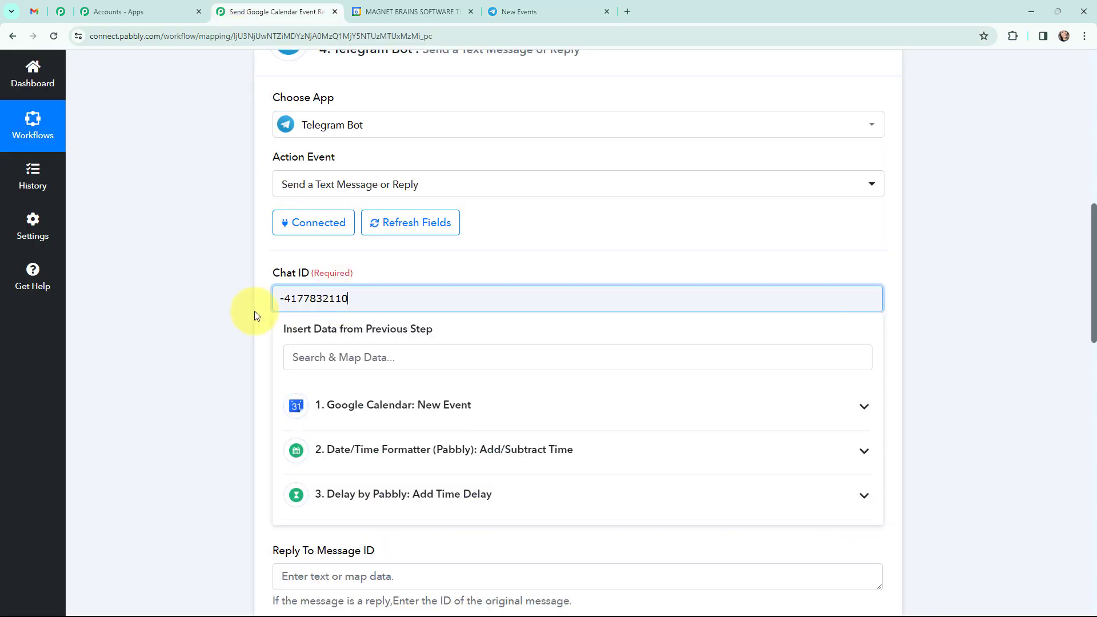
# Step: Fill the Text Message with a Google Calendar event details template labelled Event, More About Event, Start Date & Time and End Date & Time
pyautogui.click(233, 315)
pyautogui.scroll(-2, 234, 317)
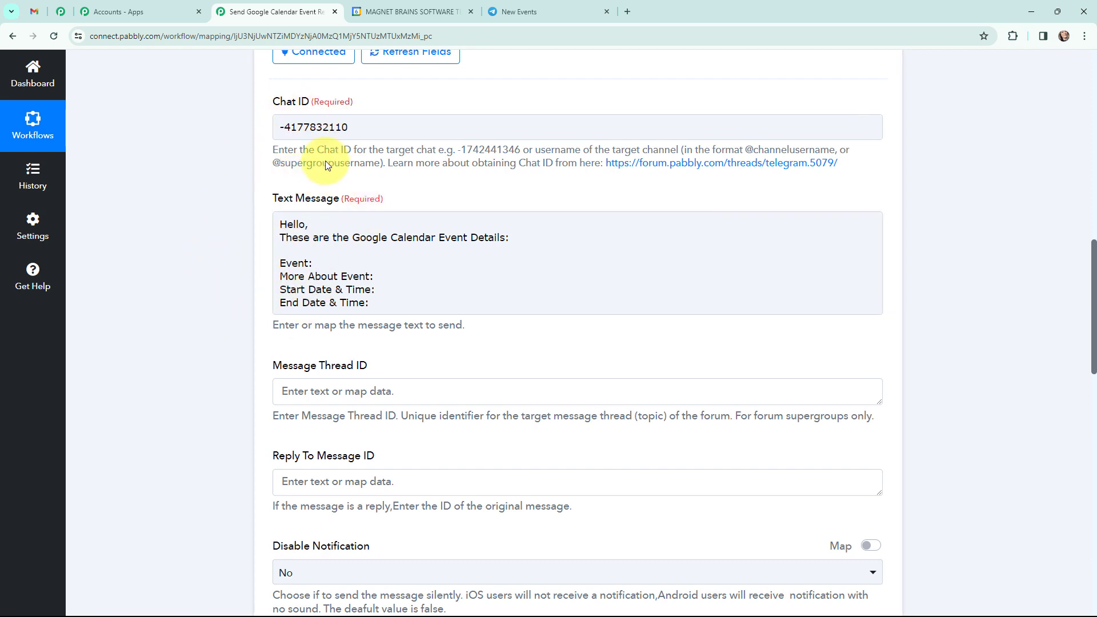
# Step: Switch to Telegram Web, reload the New Events group and check its member list for the google calendar event bot and its role
pyautogui.click(526, 14)
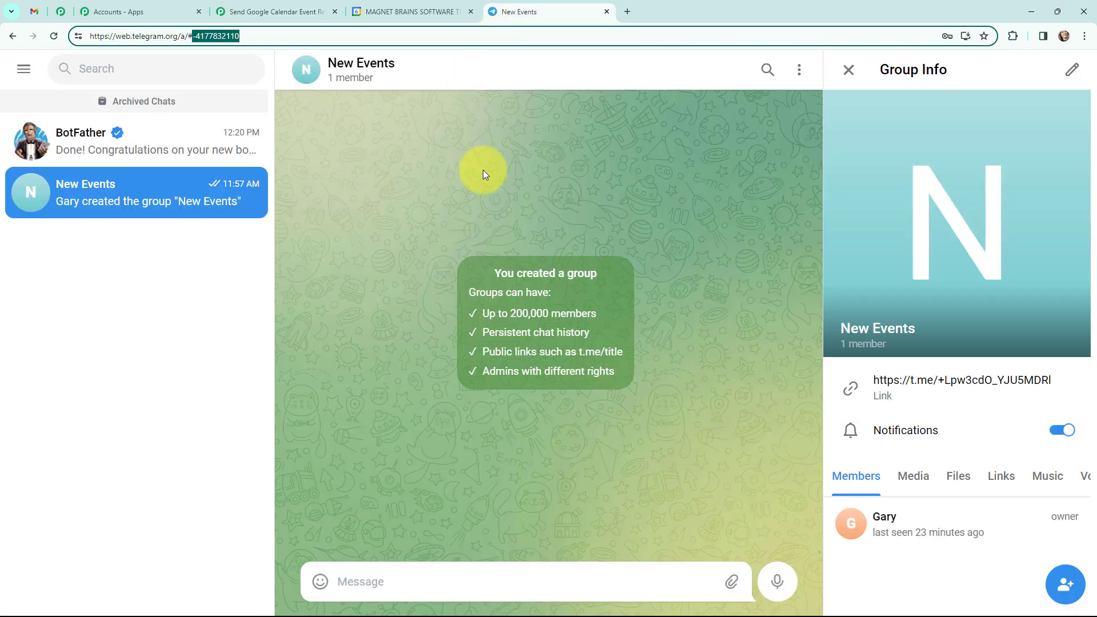
pyautogui.click(522, 177)
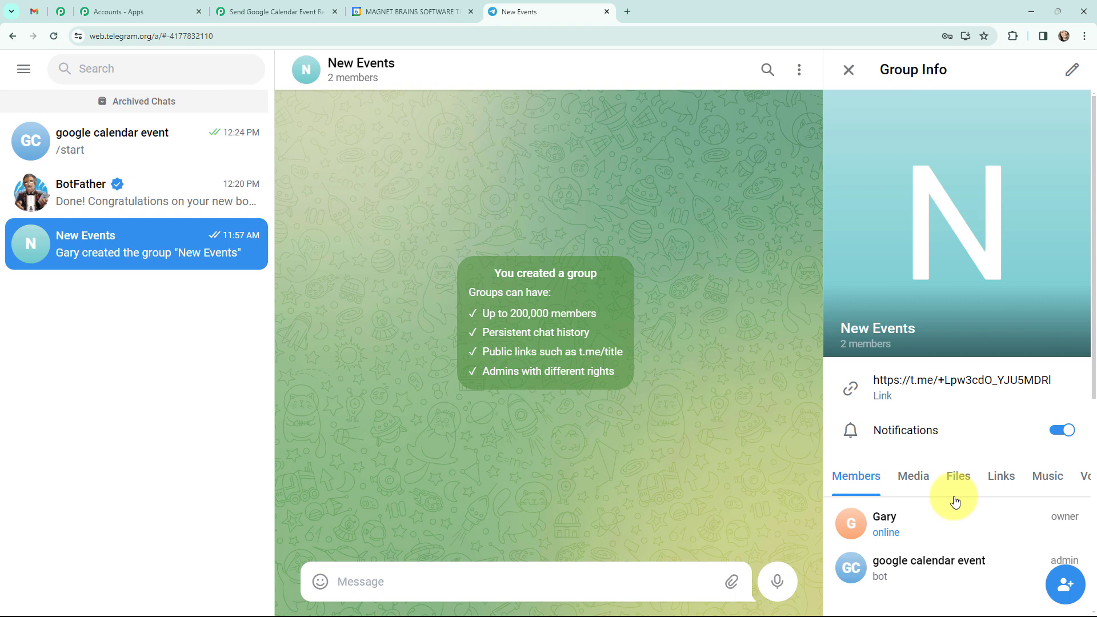
pyautogui.click(53, 37)
pyautogui.scroll(-2, 942, 538)
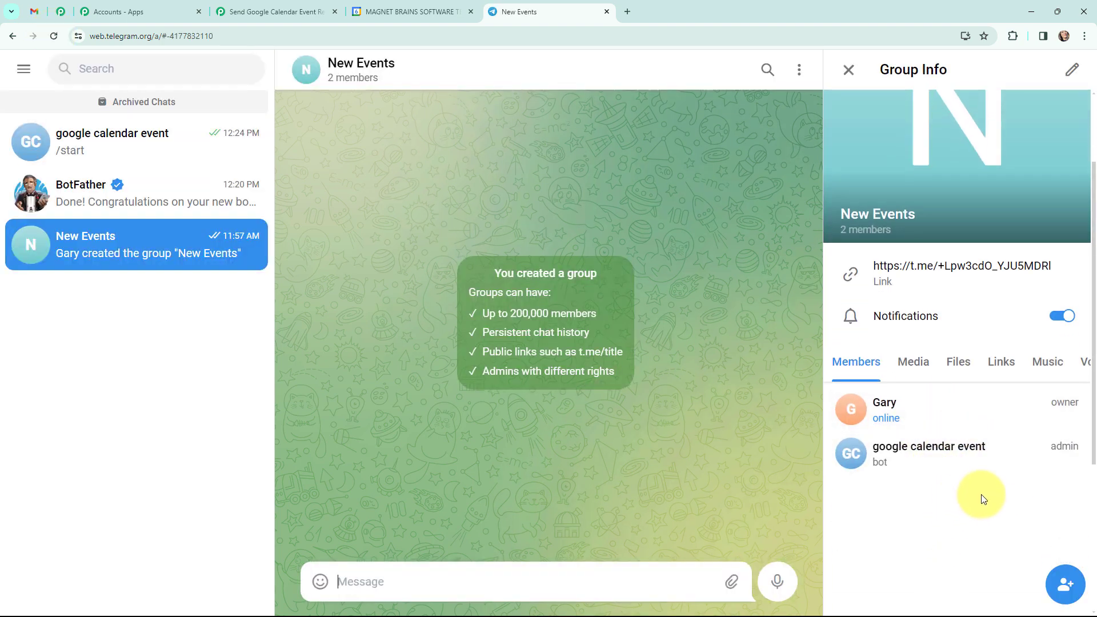
pyautogui.scroll(1, 997, 482)
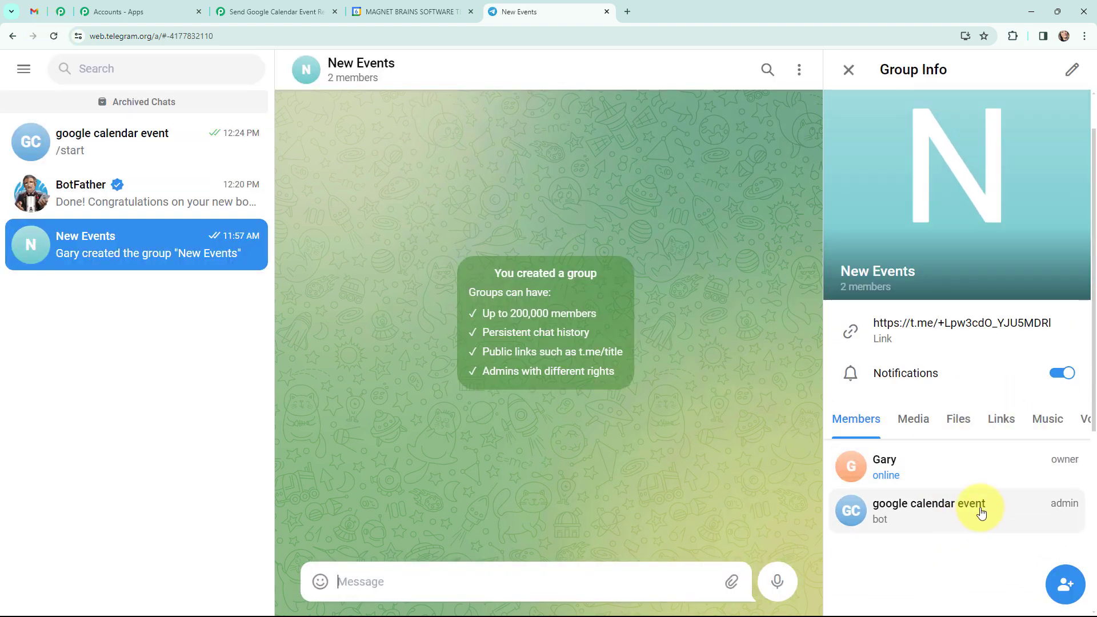
# Step: Back in Pabbly Connect, map the Google Calendar Summary after "Event:" in the text message
pyautogui.click(269, 11)
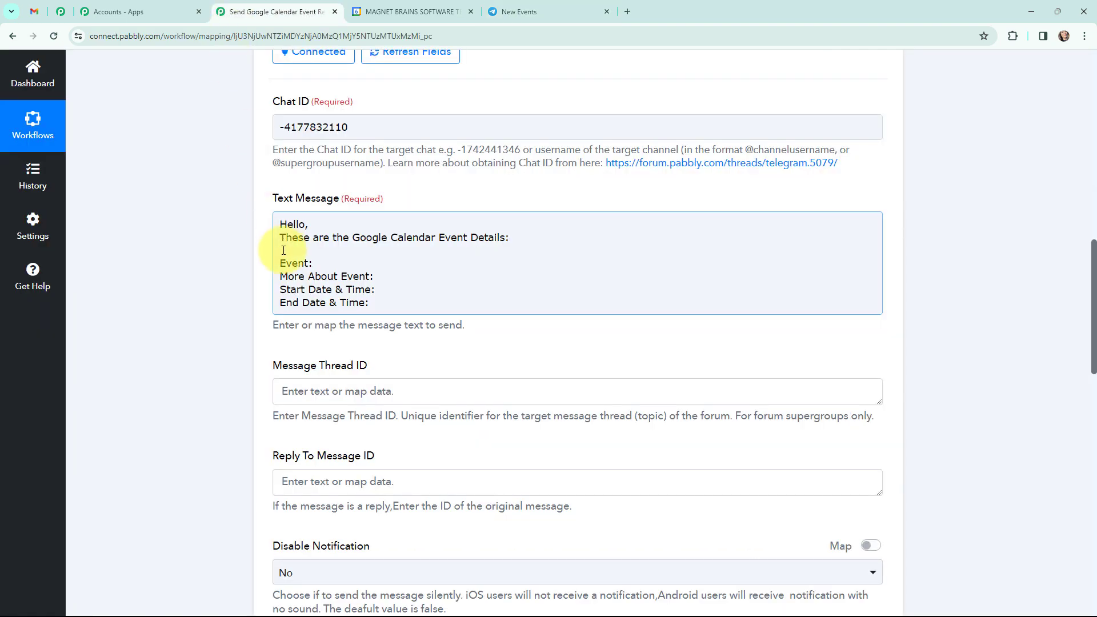
pyautogui.click(347, 262)
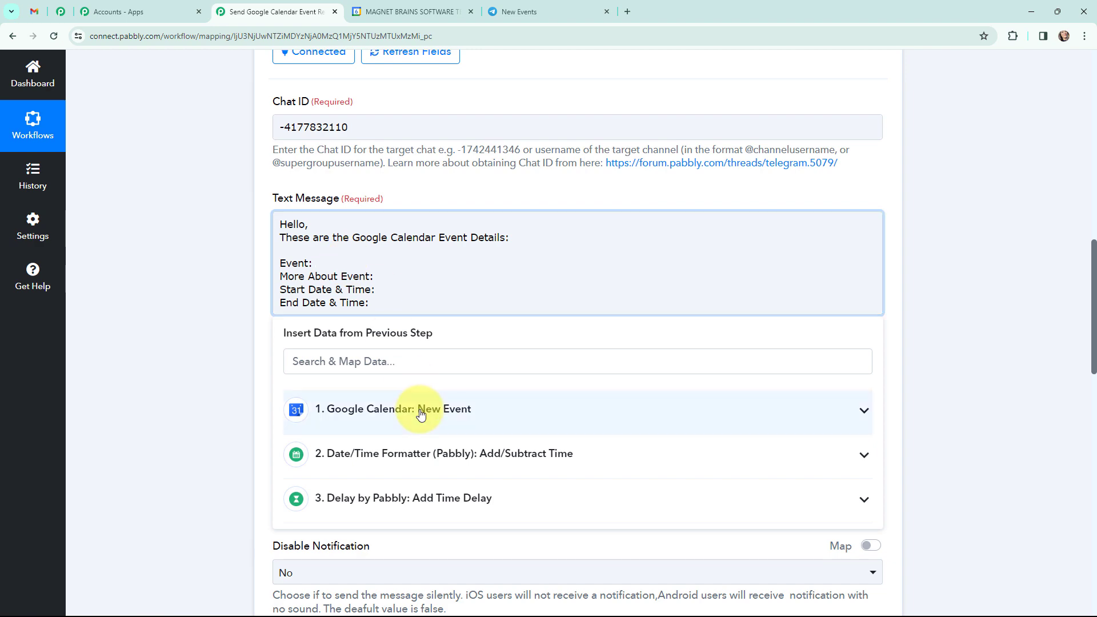
pyautogui.scroll(-3, 446, 290)
pyautogui.click(446, 308)
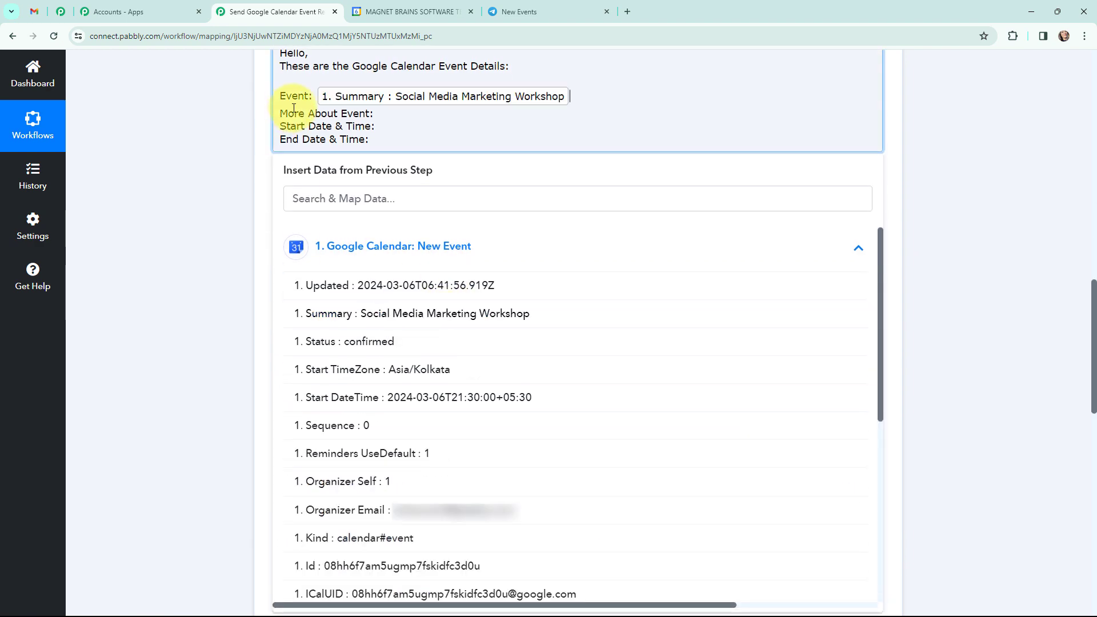
# Step: Map the Google Calendar Description after "More About Event:" in the text message
pyautogui.click(393, 113)
pyautogui.click(403, 249)
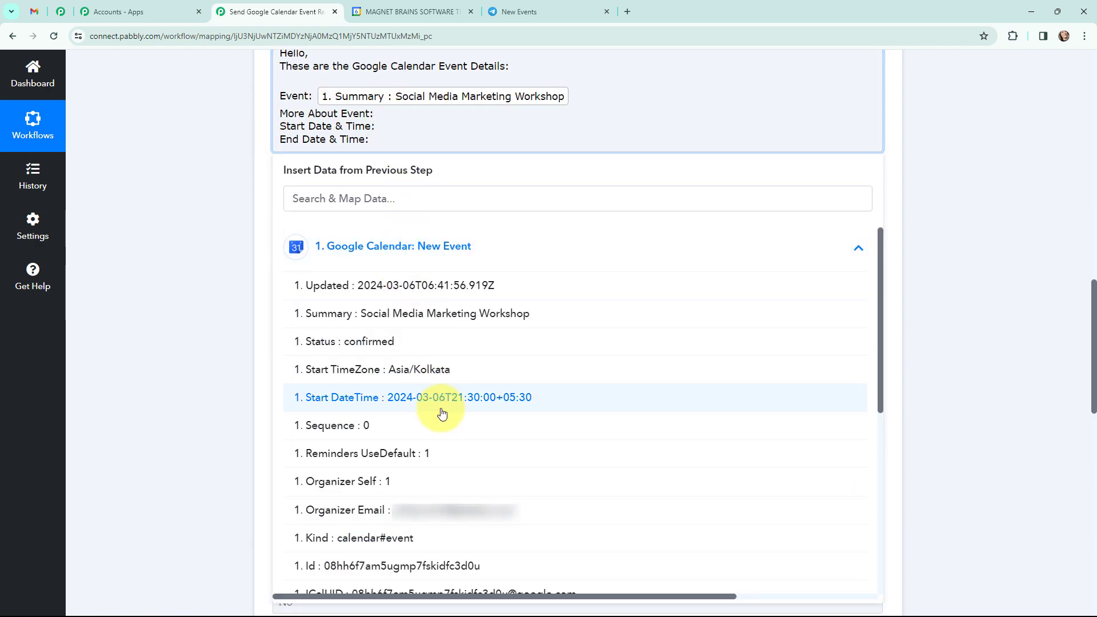
pyautogui.scroll(-2, 448, 400)
pyautogui.scroll(-4, 448, 424)
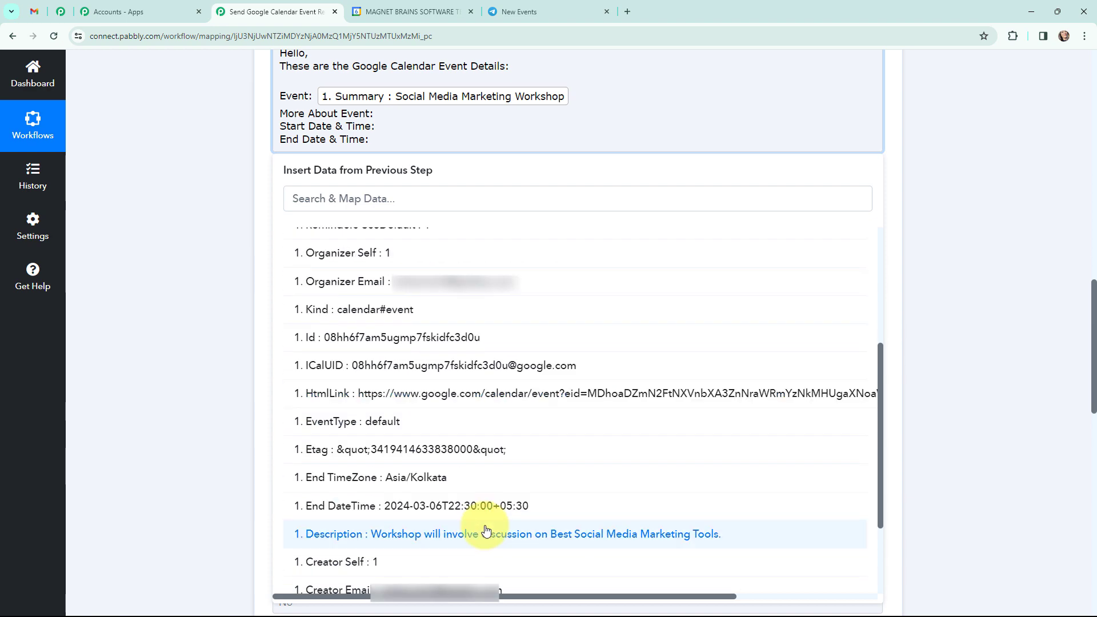
pyautogui.click(486, 533)
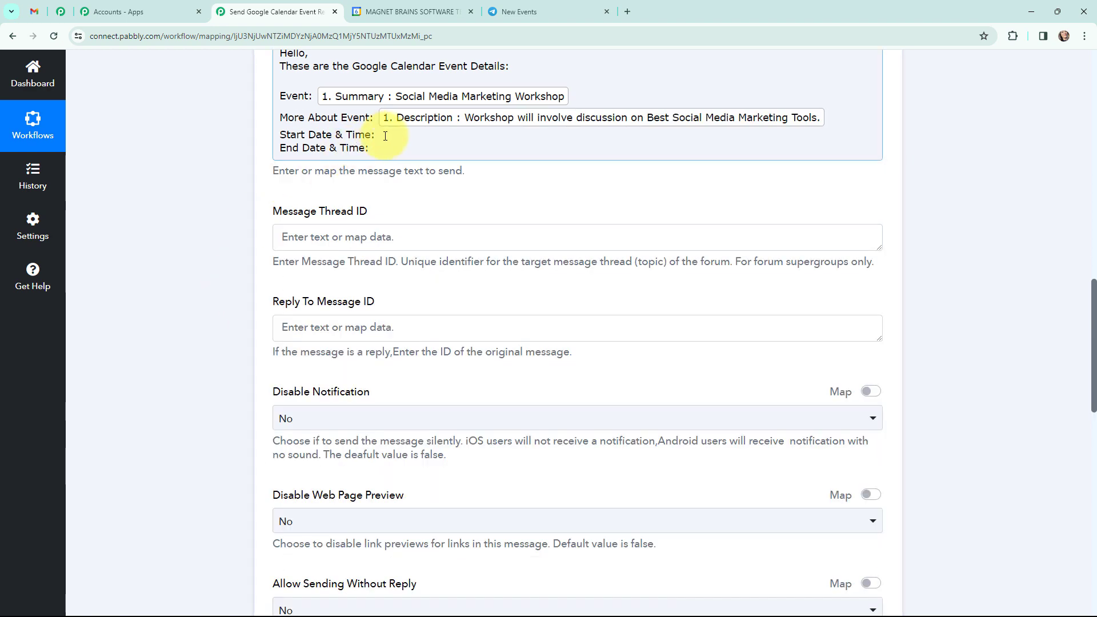
# Step: Examine how the calendar data formats Start DateTime and compare it with the workshop event in Google Calendar
pyautogui.click(386, 135)
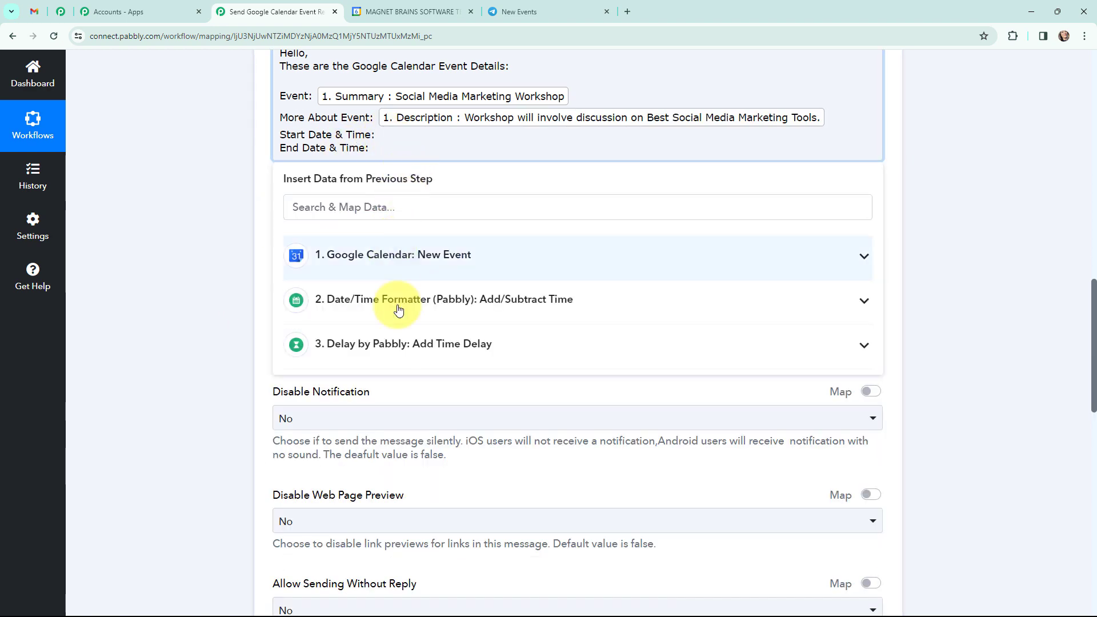
pyautogui.click(446, 253)
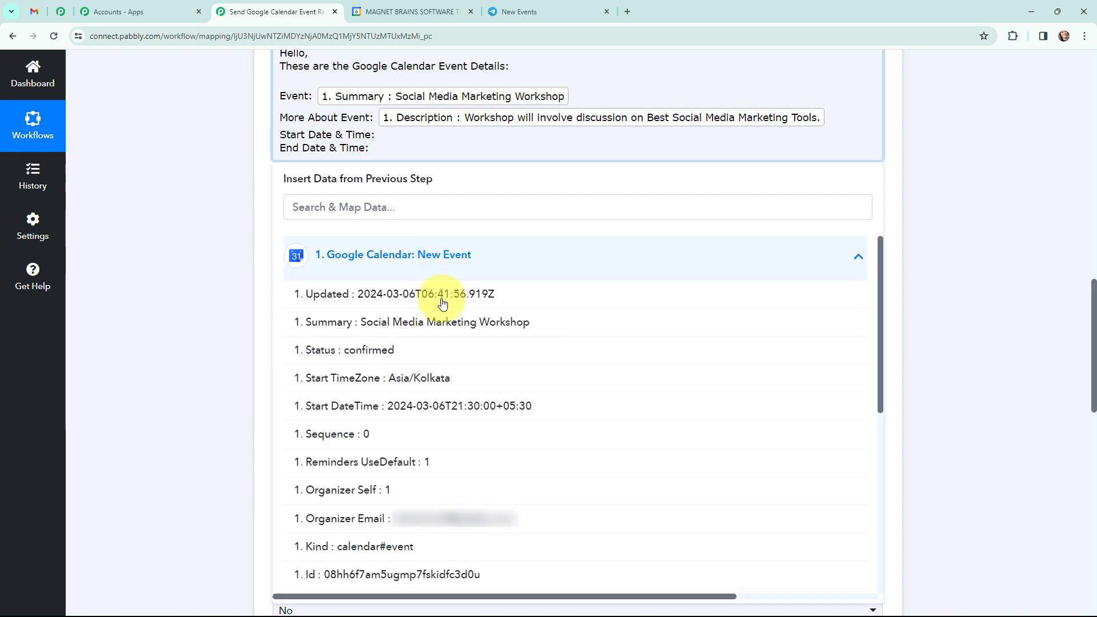
pyautogui.scroll(-1, 456, 340)
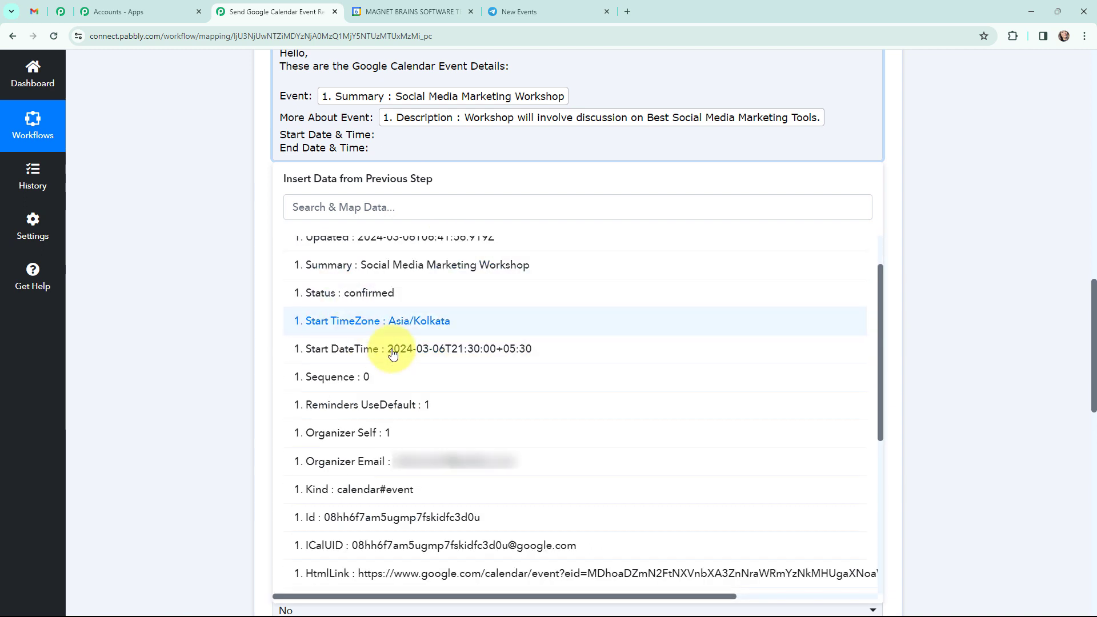
pyautogui.click(186, 275)
pyautogui.scroll(4, 186, 275)
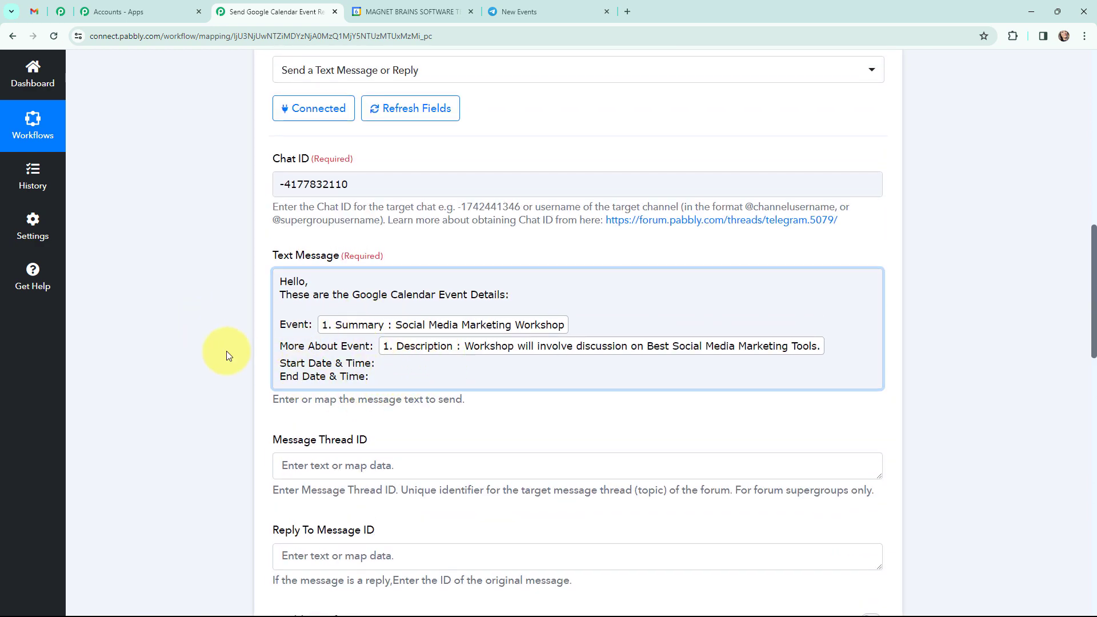
pyautogui.click(403, 4)
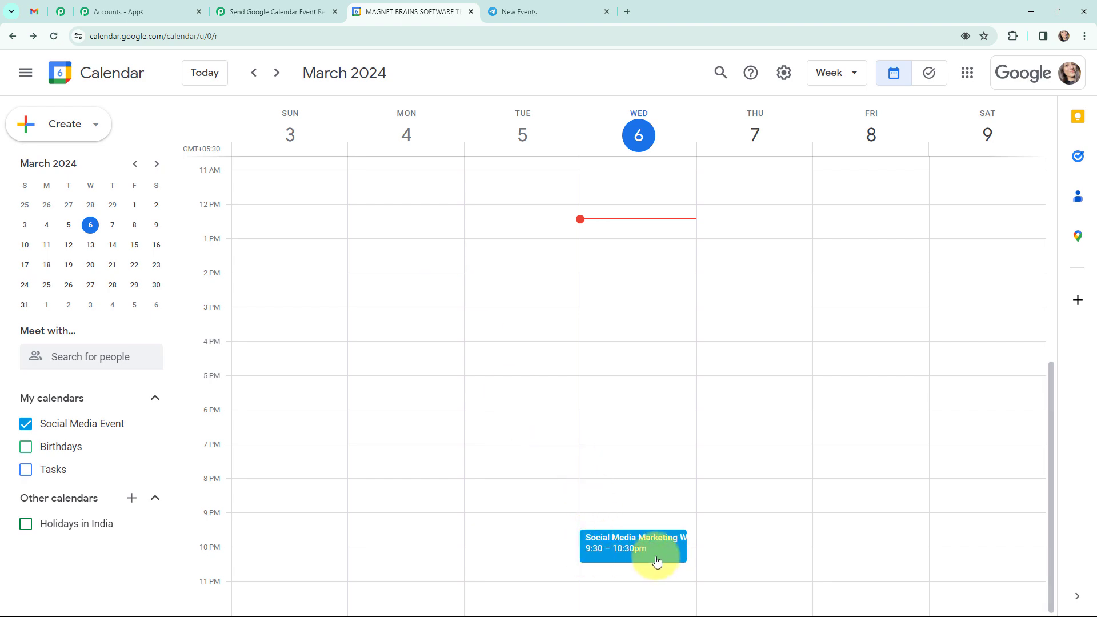
pyautogui.click(239, 4)
# Step: Insert a Date/Time Formatter (Pabbly) action before the Telegram Bot step, choose Format Date with Time Zone and connect it
pyautogui.scroll(6, 237, 247)
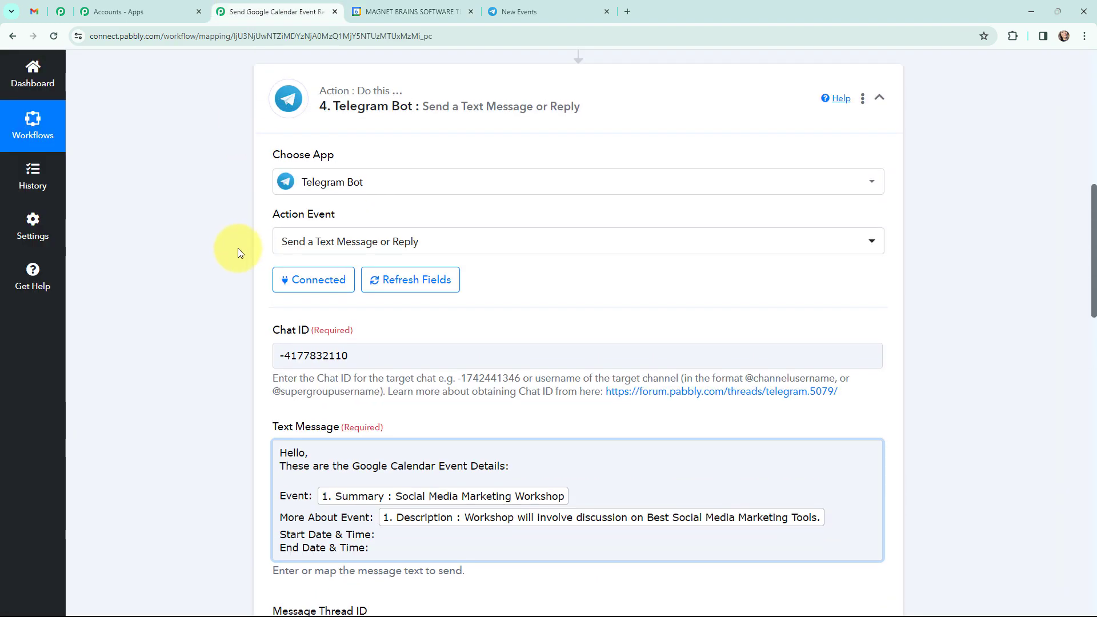
pyautogui.click(578, 204)
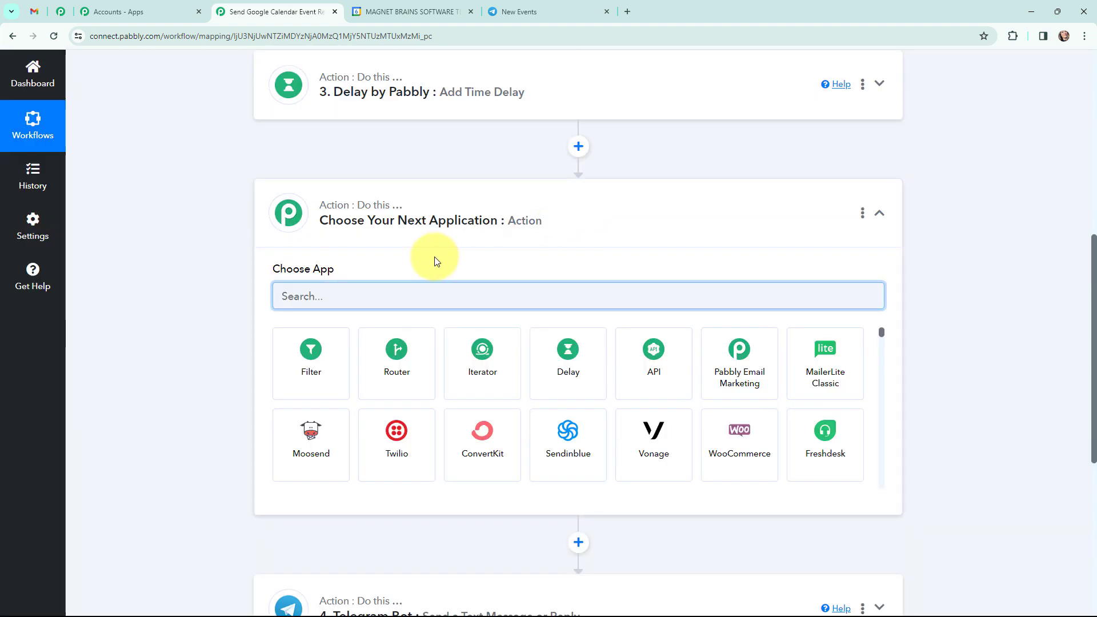
pyautogui.write('date')
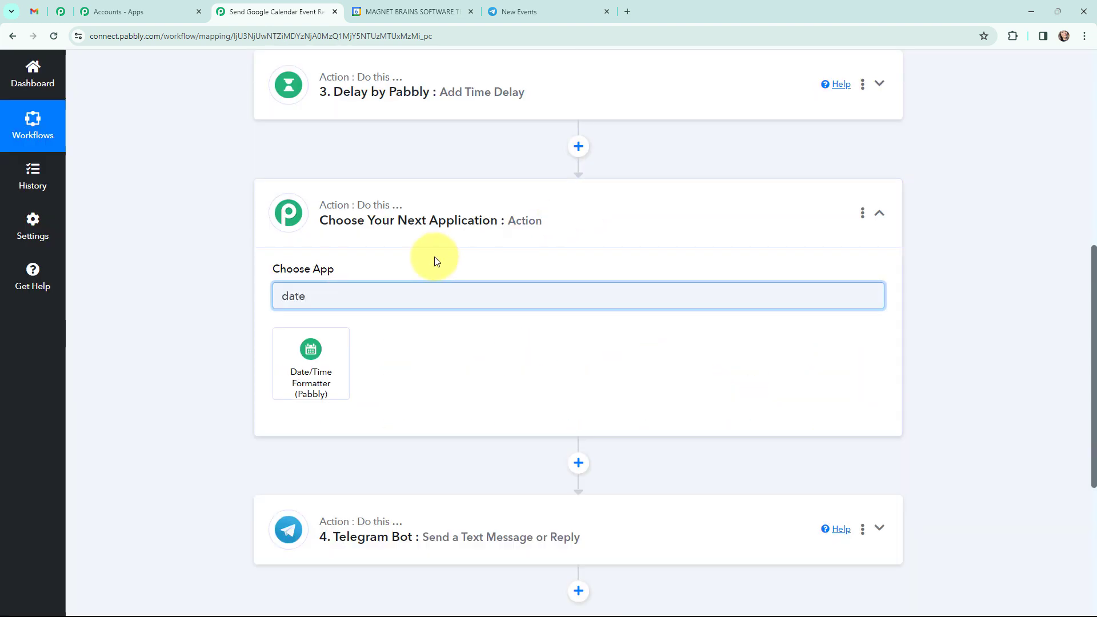
pyautogui.click(332, 373)
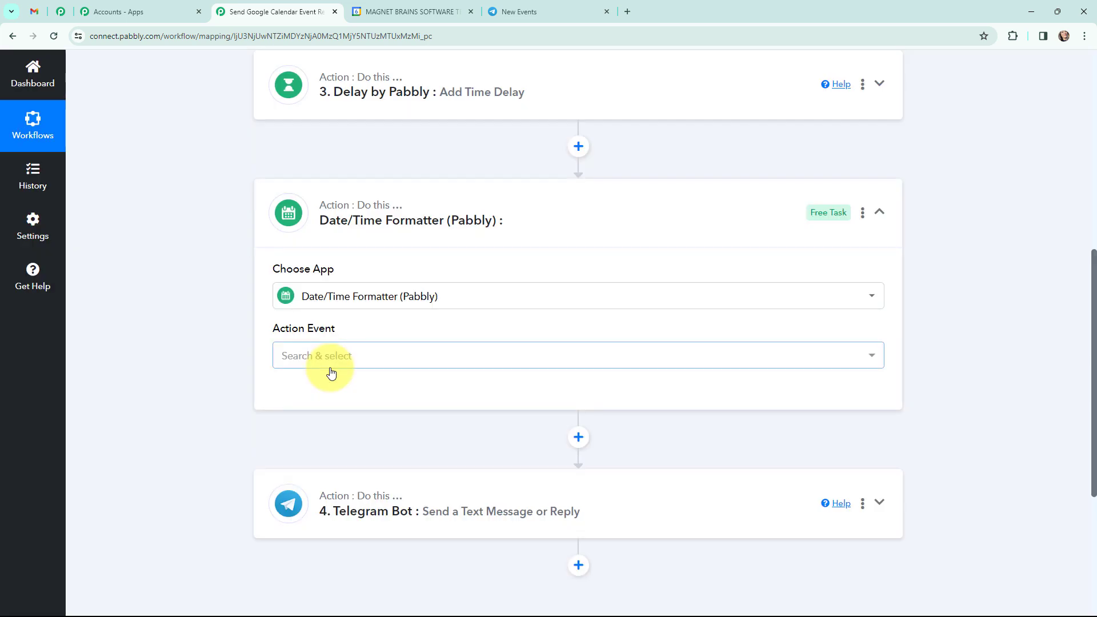
pyautogui.click(337, 354)
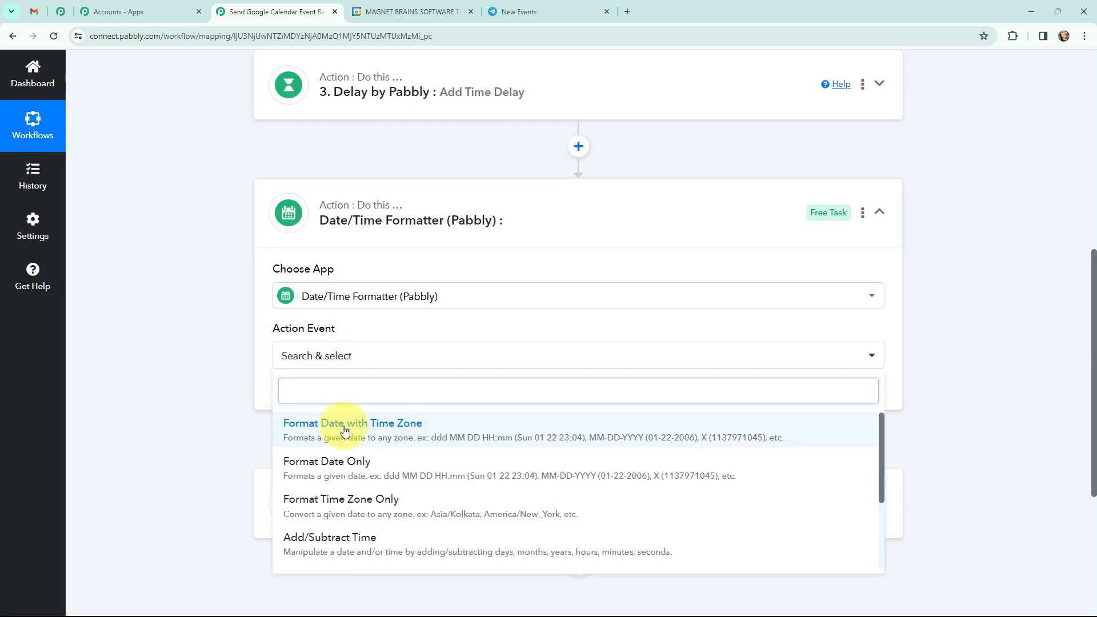
pyautogui.click(344, 430)
pyautogui.click(311, 396)
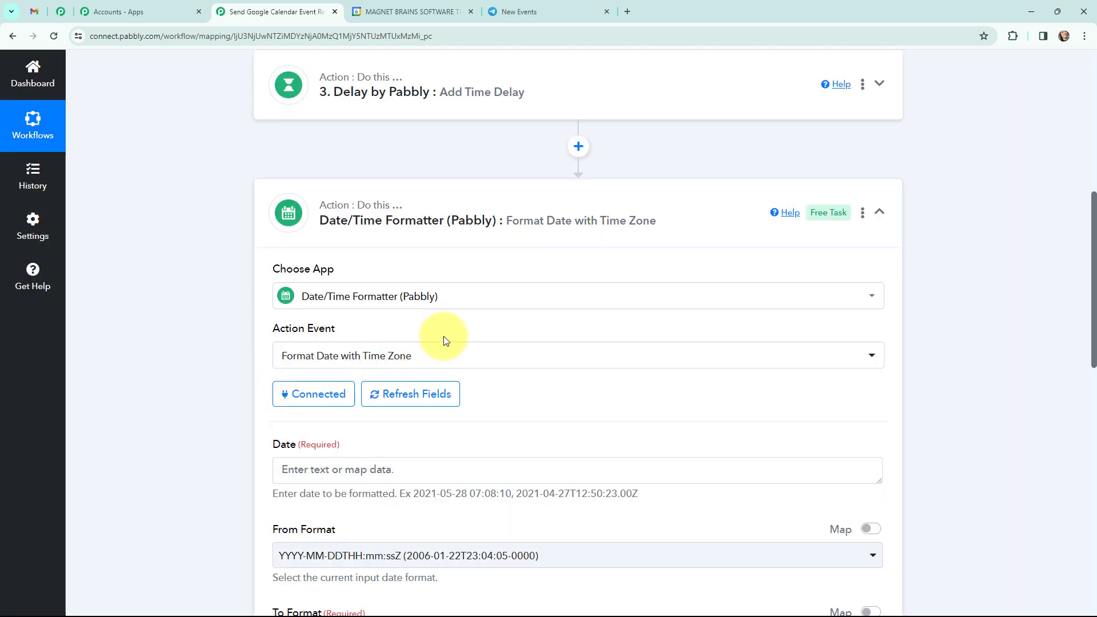
# Step: Map the Google Calendar Start DateTime as the formatter's Date
pyautogui.scroll(-3, 446, 341)
pyautogui.scroll(-2, 495, 207)
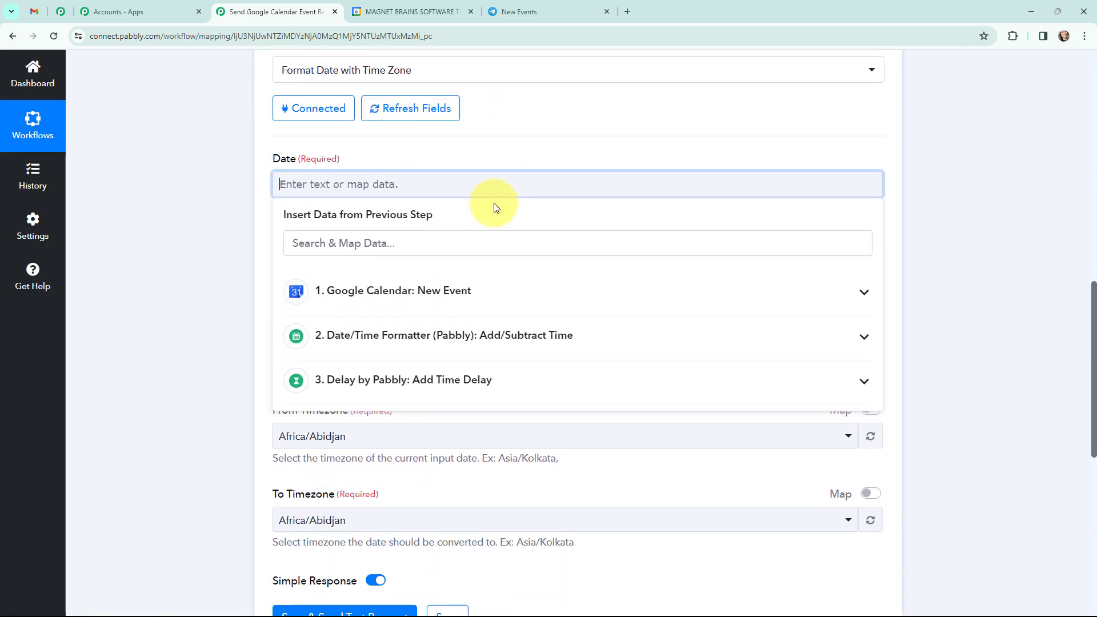
pyautogui.click(431, 292)
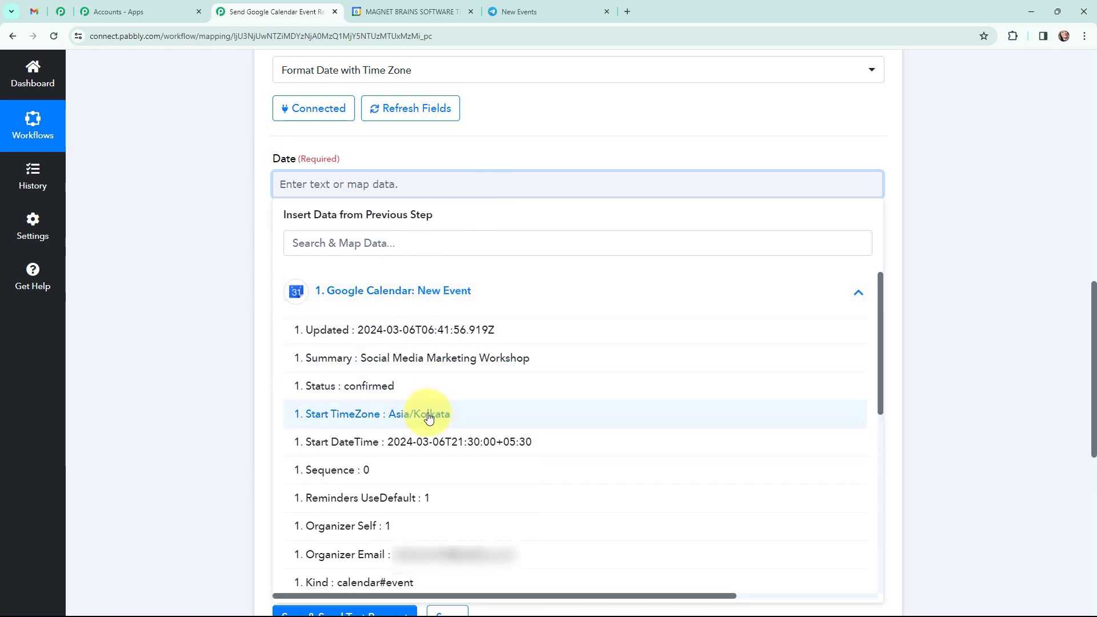
pyautogui.click(428, 442)
pyautogui.click(189, 285)
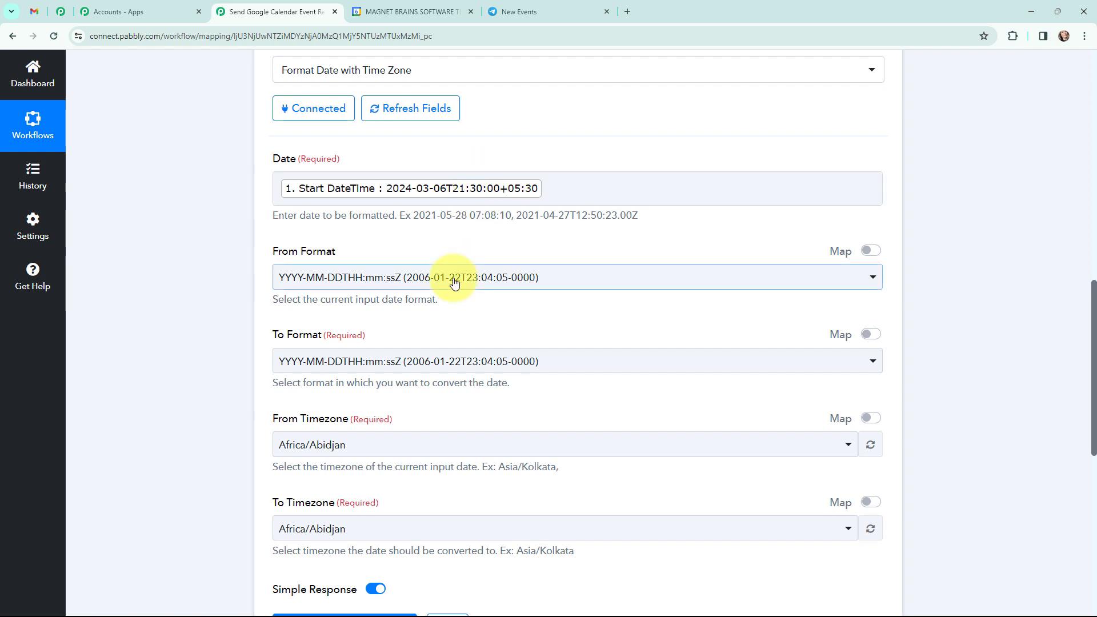
# Step: Set the formatter's To Format to DD/MM/YYYY hh:mm:ss A
pyautogui.scroll(-1, 554, 302)
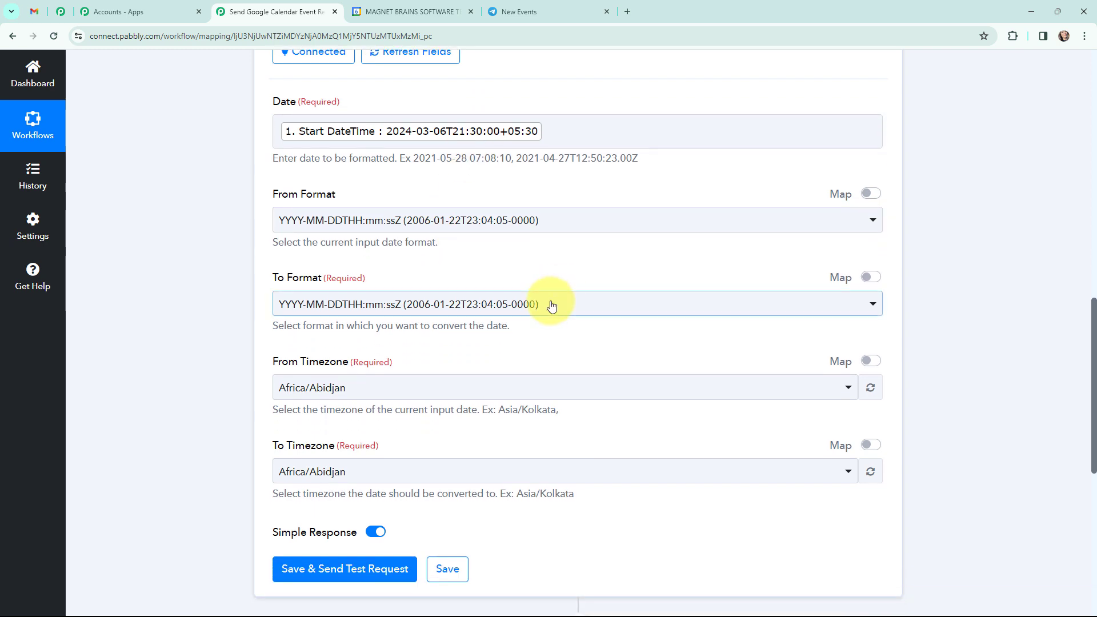
pyautogui.click(551, 306)
pyautogui.scroll(-1, 479, 433)
pyautogui.click(482, 456)
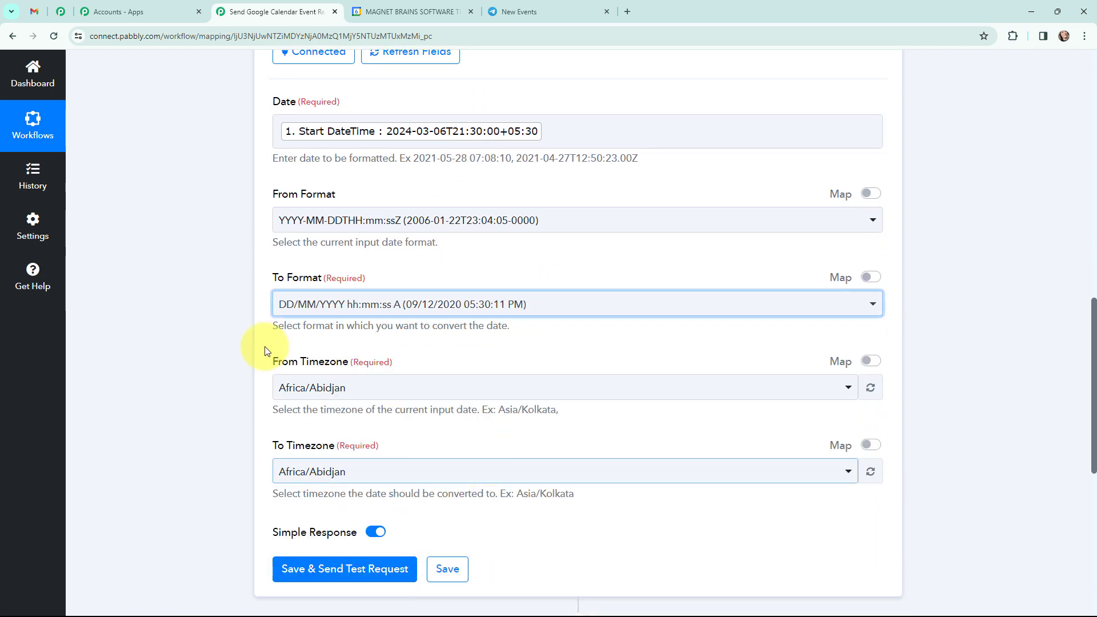
# Step: Enable mapping for From Timezone, clear the existing value and map the Google Calendar Start TimeZone
pyautogui.scroll(-2, 221, 306)
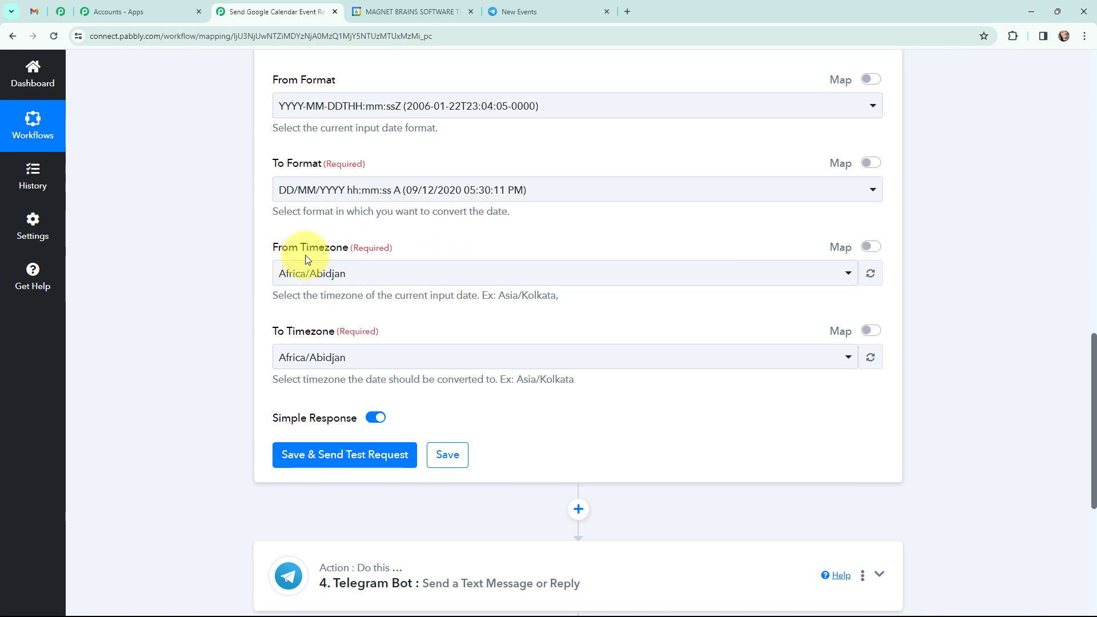
pyautogui.click(868, 248)
pyautogui.moveTo(392, 274); pyautogui.dragTo(257, 275)
pyautogui.press('BackSpace')
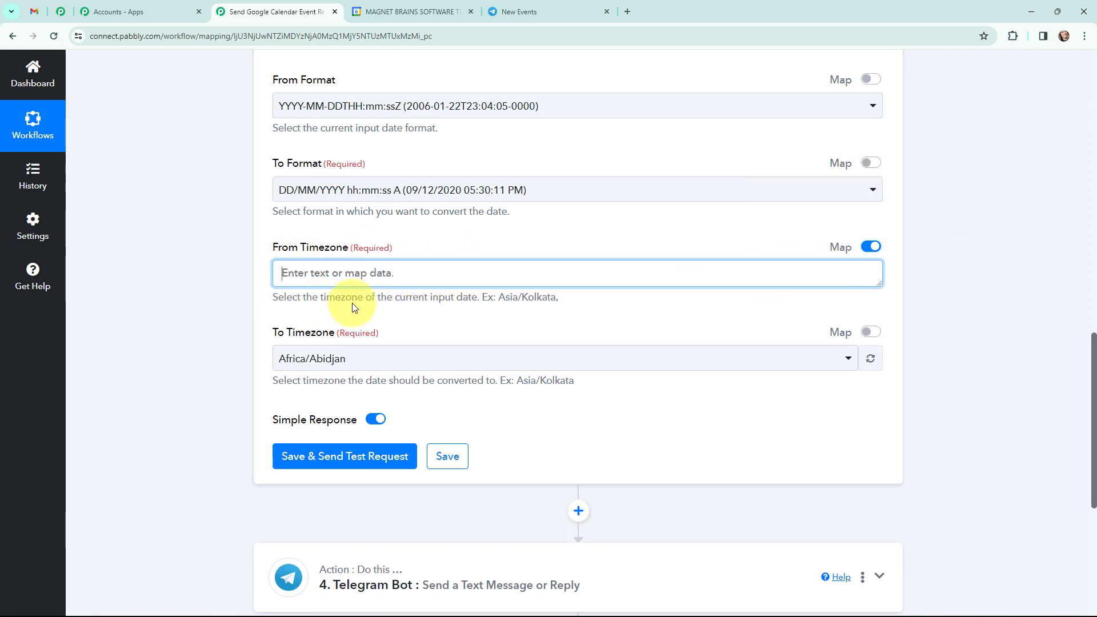
pyautogui.click(402, 276)
pyautogui.click(400, 382)
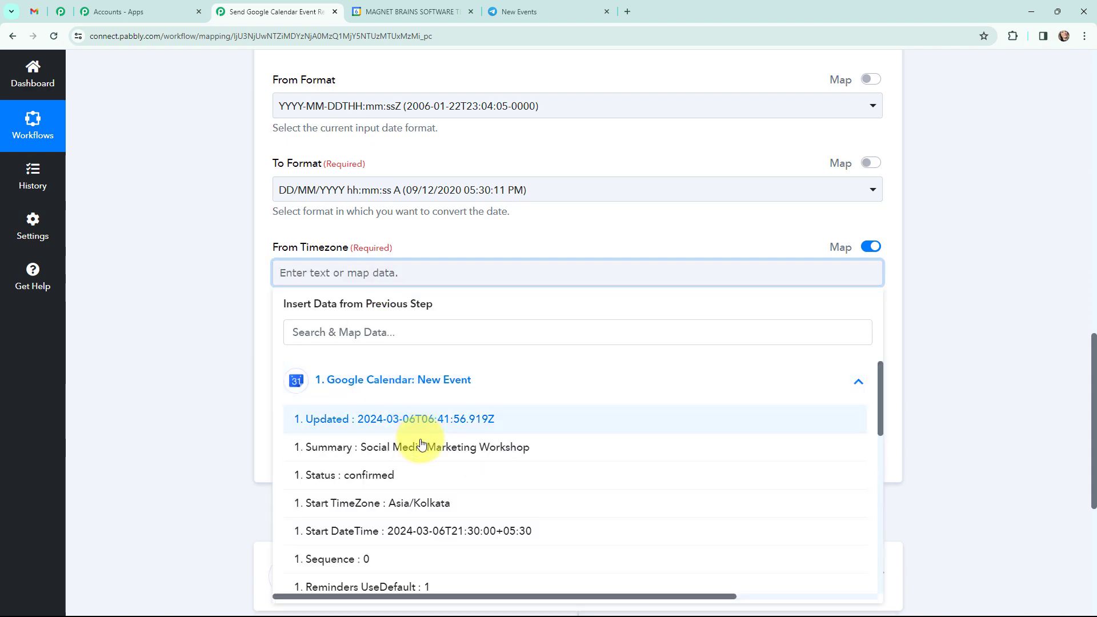
pyautogui.click(412, 503)
pyautogui.click(211, 289)
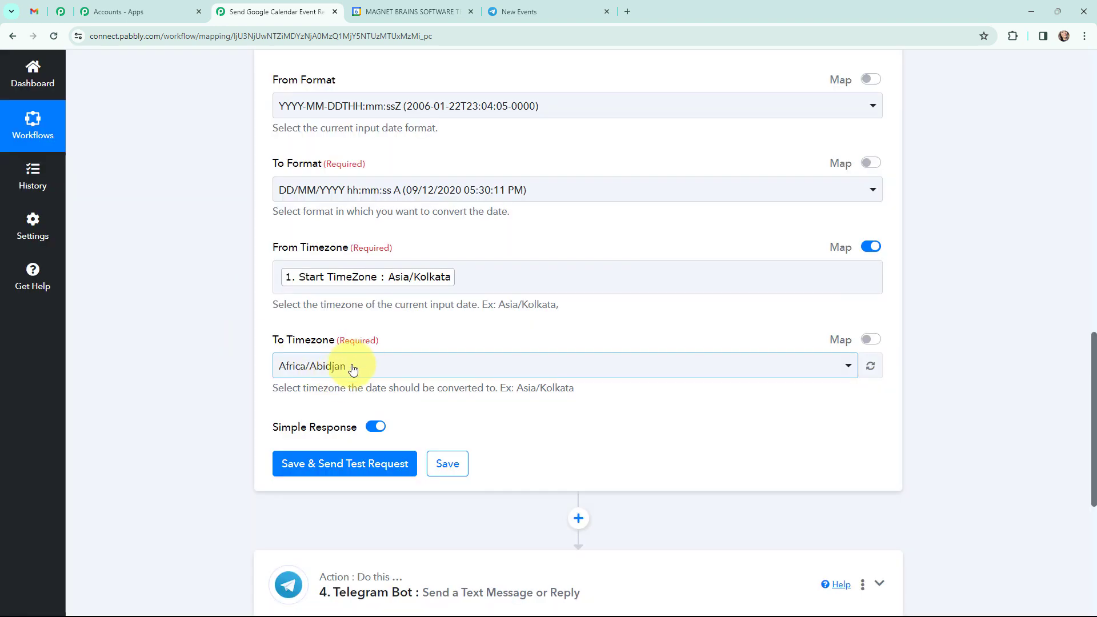
# Step: Set the formatter's To Timezone to Asia/Kolkata
pyautogui.click(351, 365)
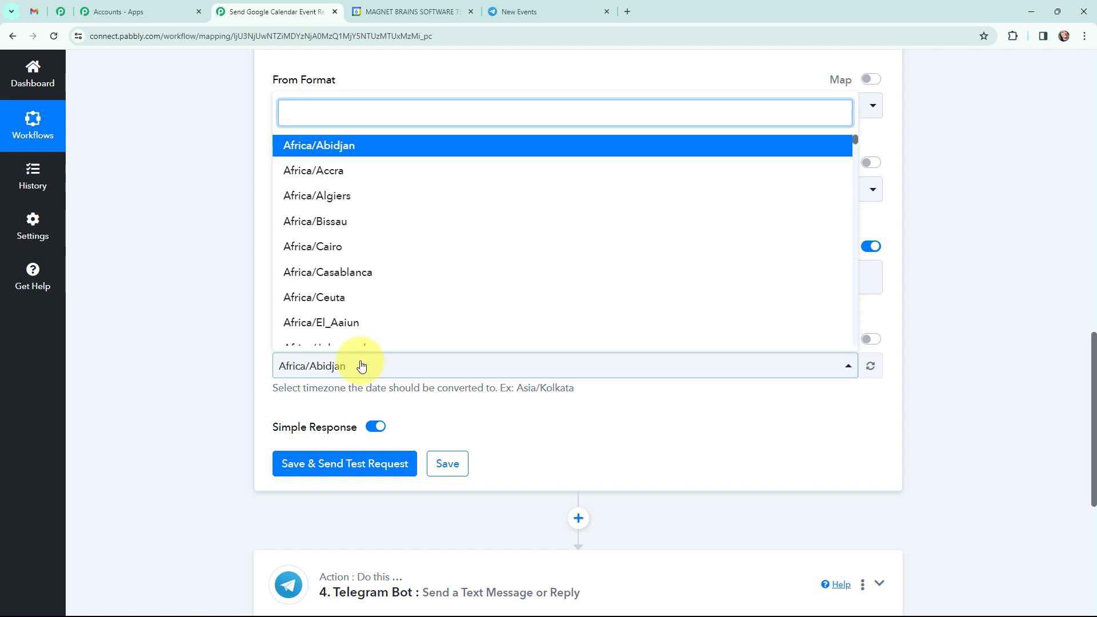
pyautogui.write('asia')
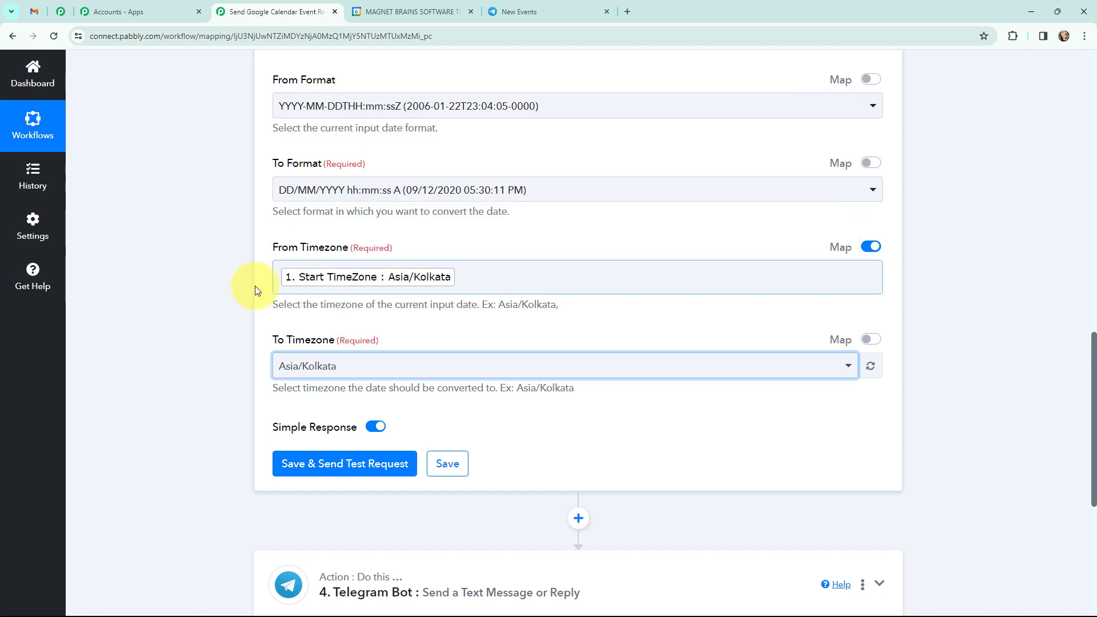
pyautogui.click(202, 275)
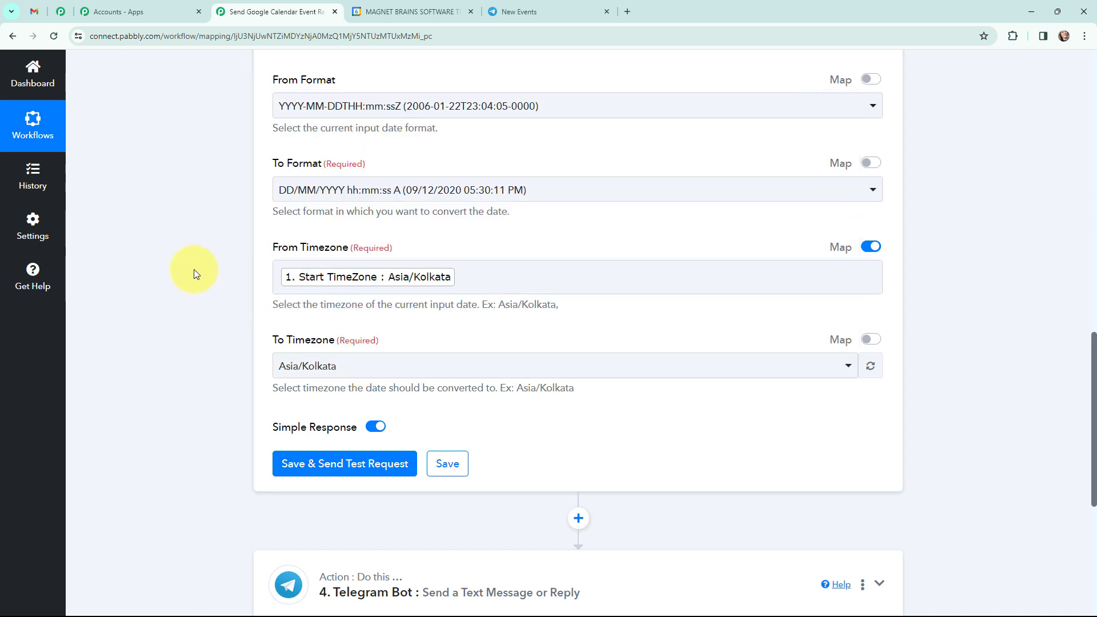
# Step: Save the start-time formatter, send its test request and check the formatted Result
pyautogui.scroll(1, 193, 269)
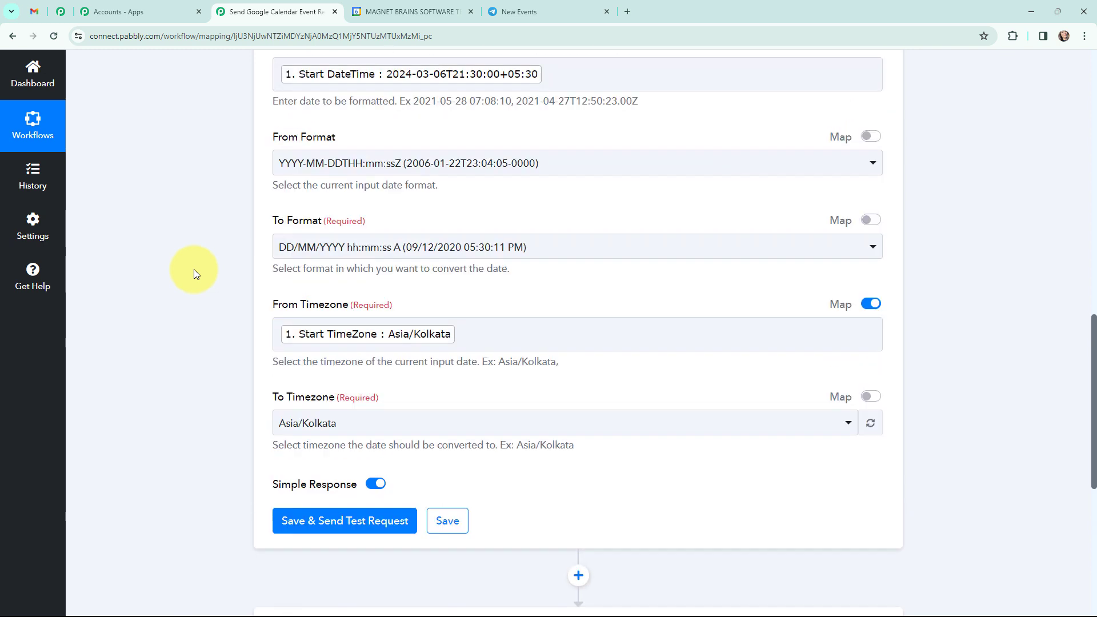
pyautogui.click(318, 521)
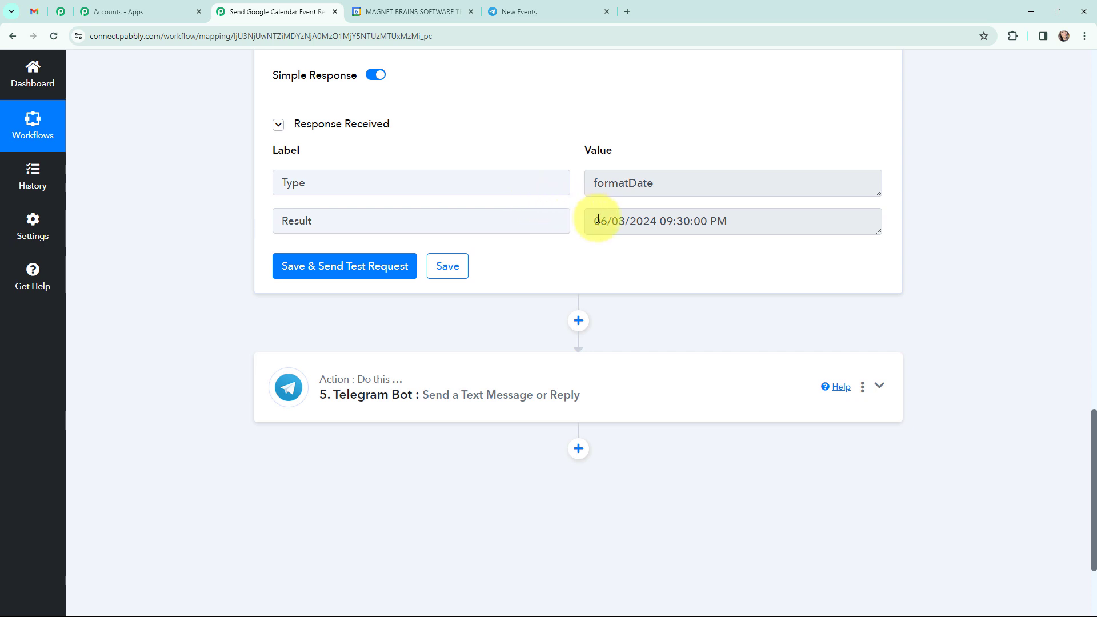
pyautogui.moveTo(593, 220); pyautogui.dragTo(731, 228)
pyautogui.click(734, 223)
# Step: Clone the Date/Time Formatter step that formats the event's start time
pyautogui.scroll(5, 577, 349)
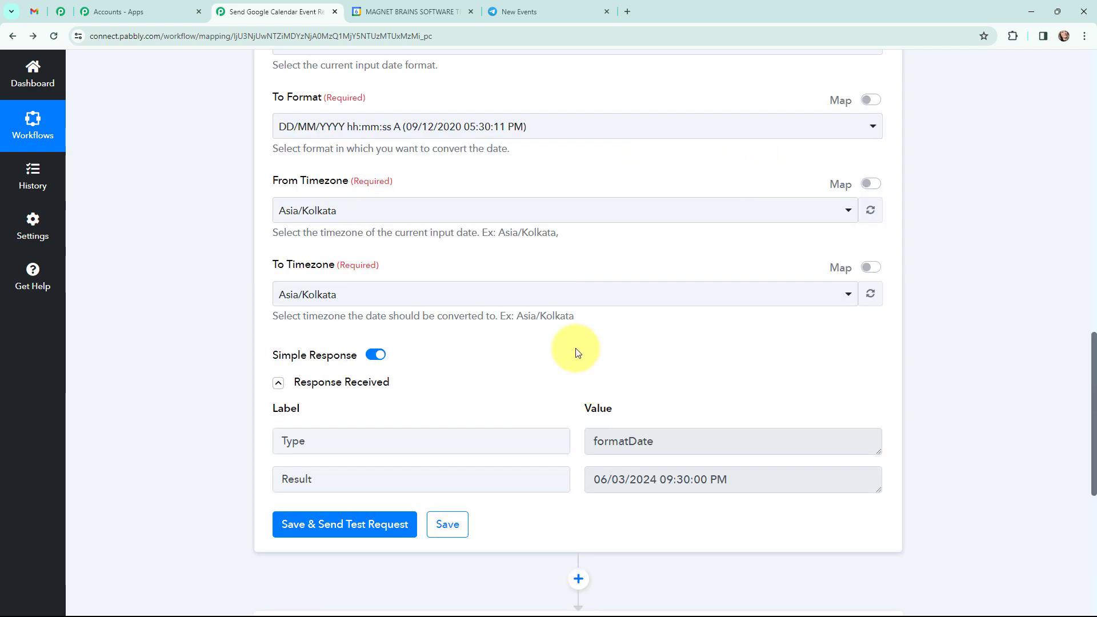
pyautogui.scroll(3, 680, 409)
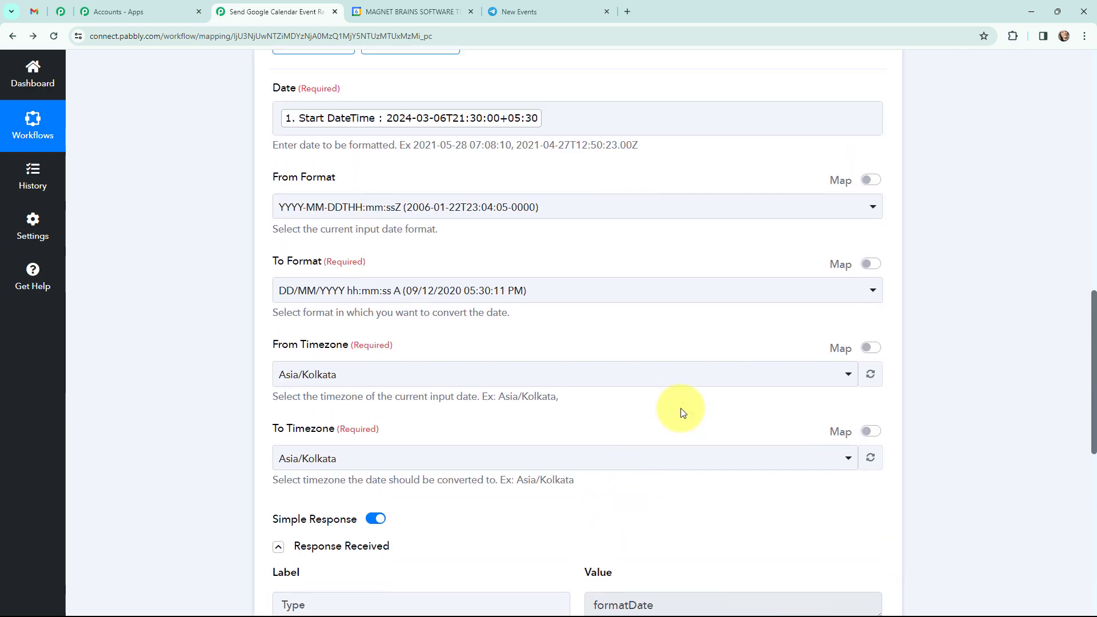
pyautogui.scroll(4, 683, 410)
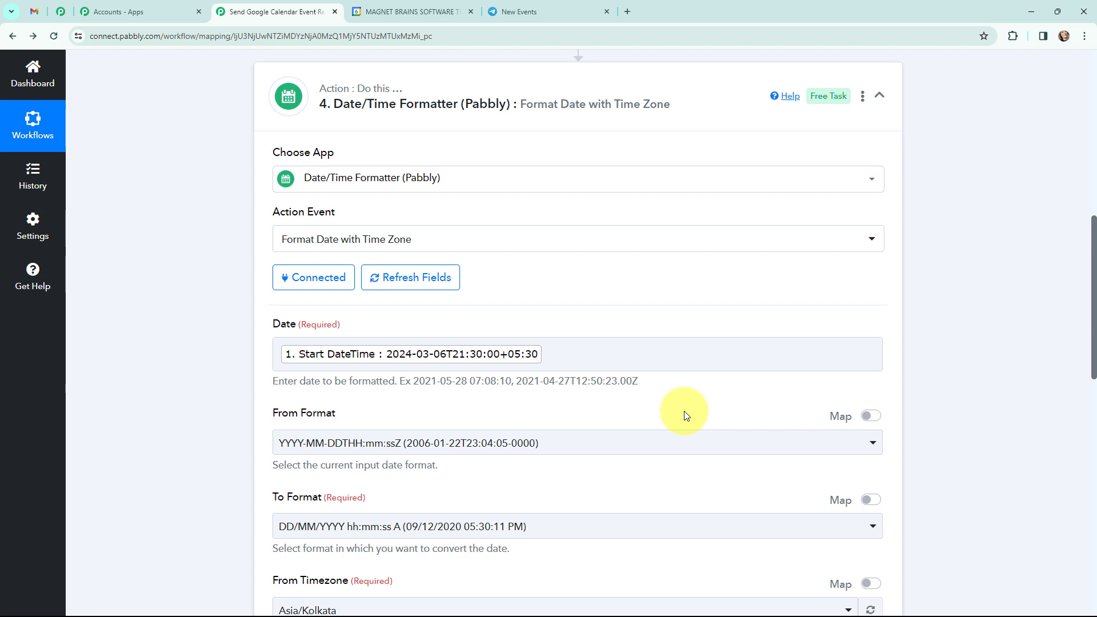
pyautogui.click(866, 101)
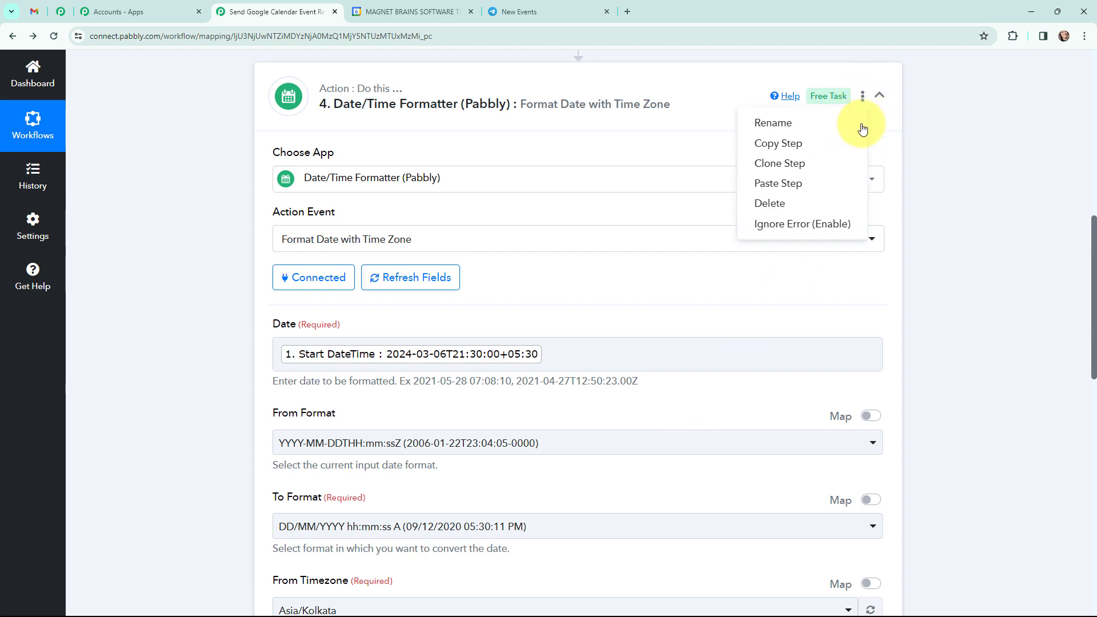
pyautogui.click(840, 170)
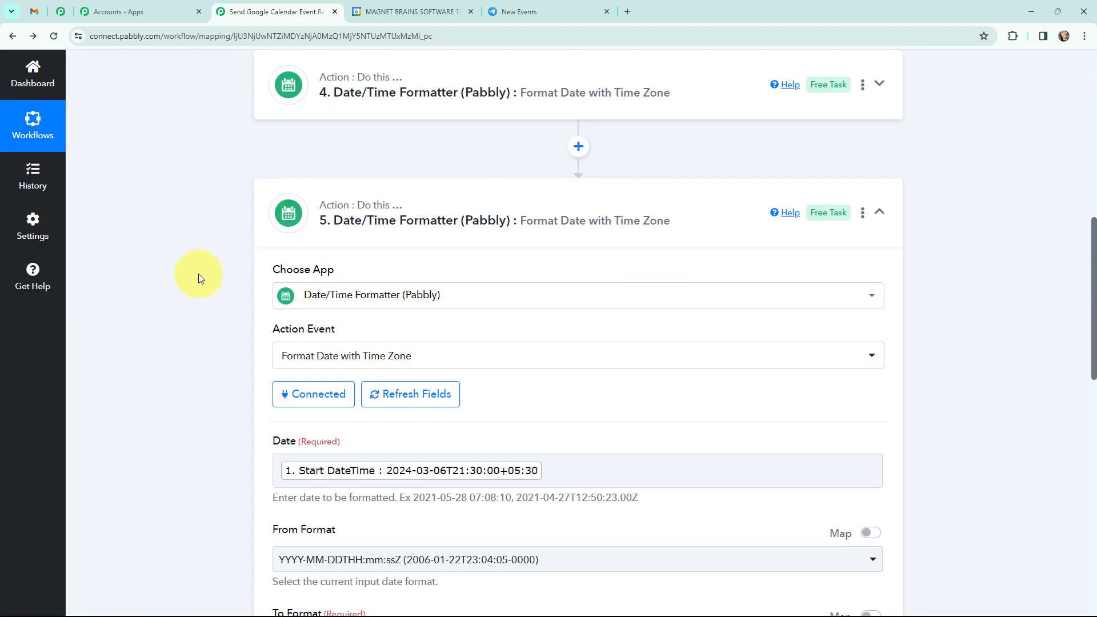
# Step: Replace the Date in the cloned Date/Time Formatter with the Google Calendar End DateTime
pyautogui.scroll(-1, 218, 286)
pyautogui.click(559, 417)
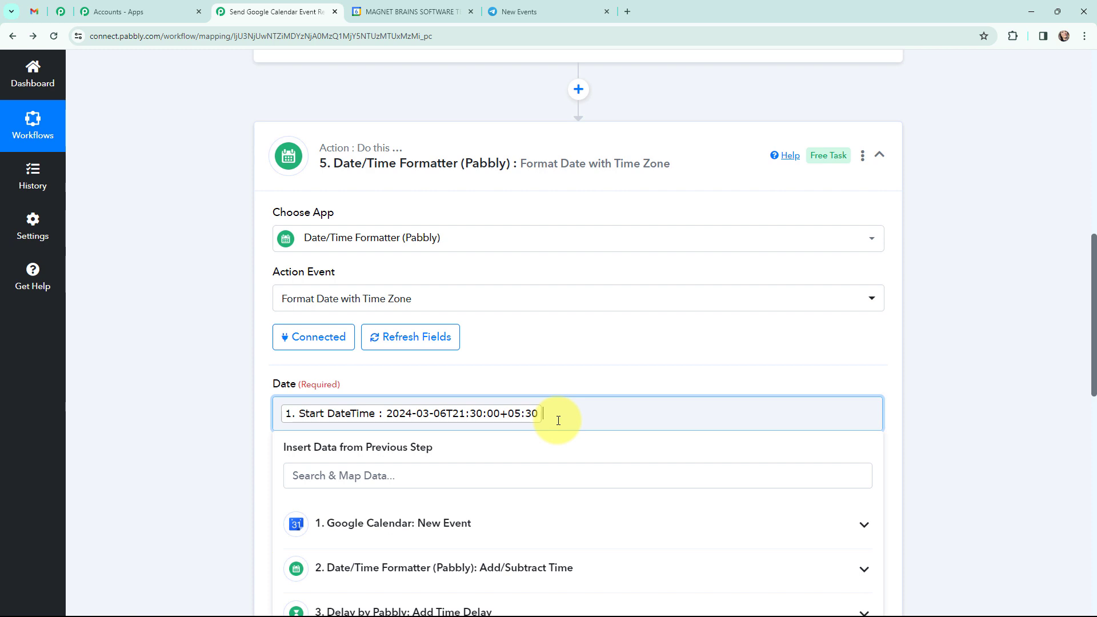
pyautogui.press('BackSpace')
pyautogui.scroll(-1, 434, 423)
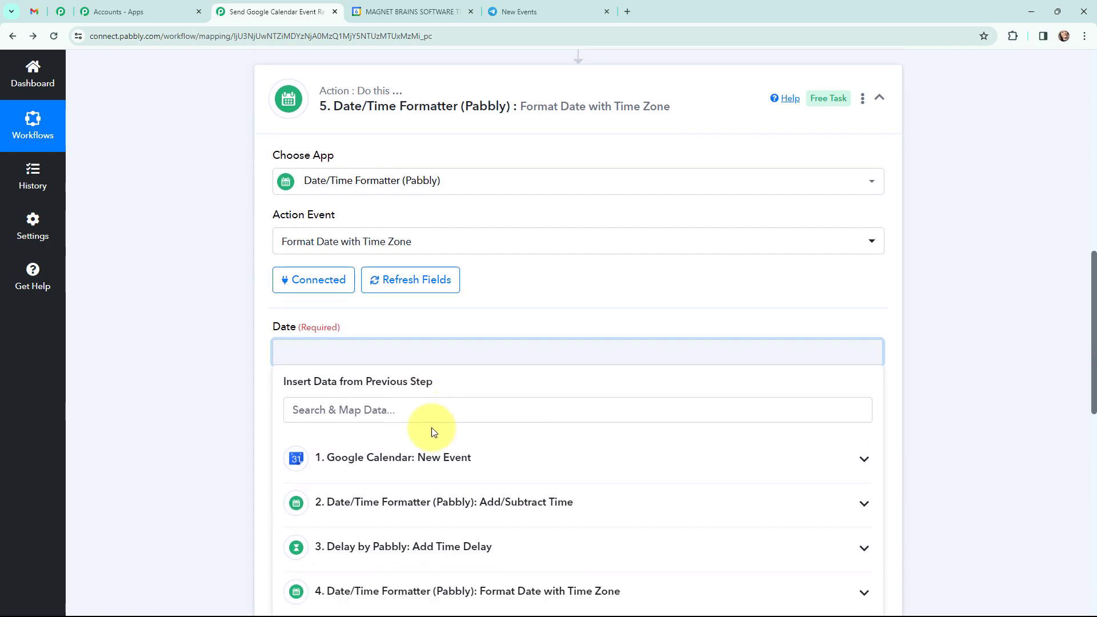
pyautogui.click(446, 457)
pyautogui.click(373, 417)
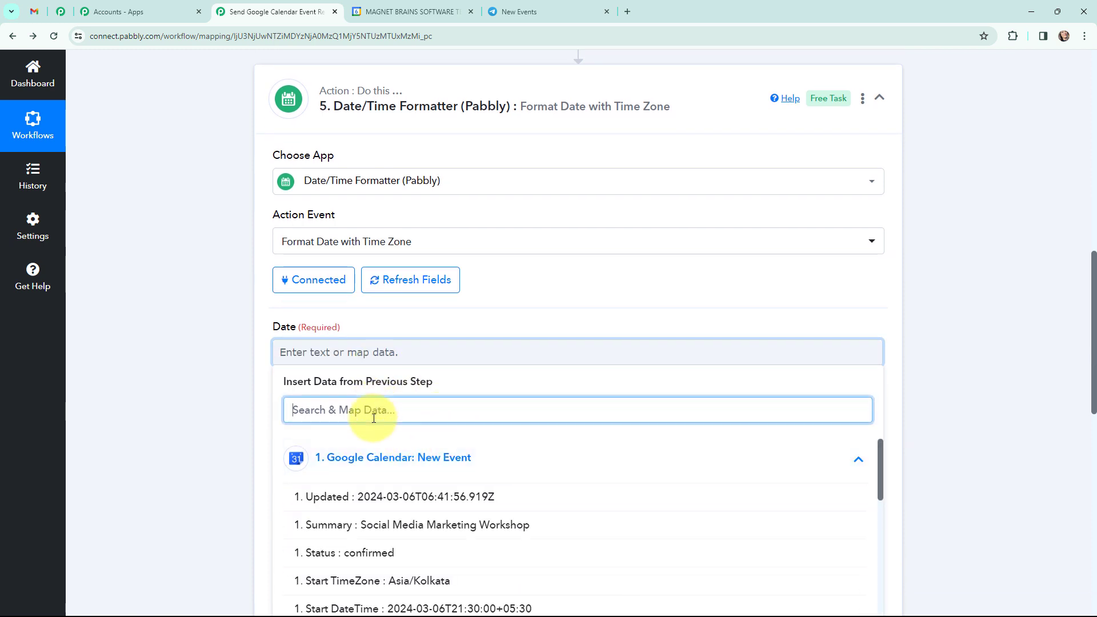
pyautogui.write('end')
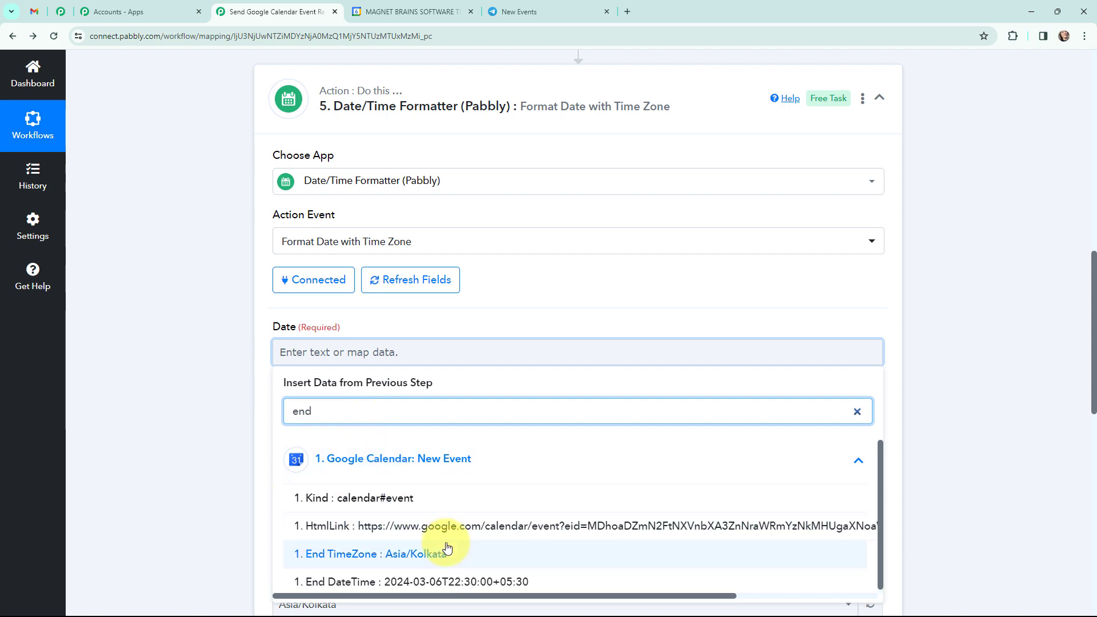
pyautogui.click(456, 581)
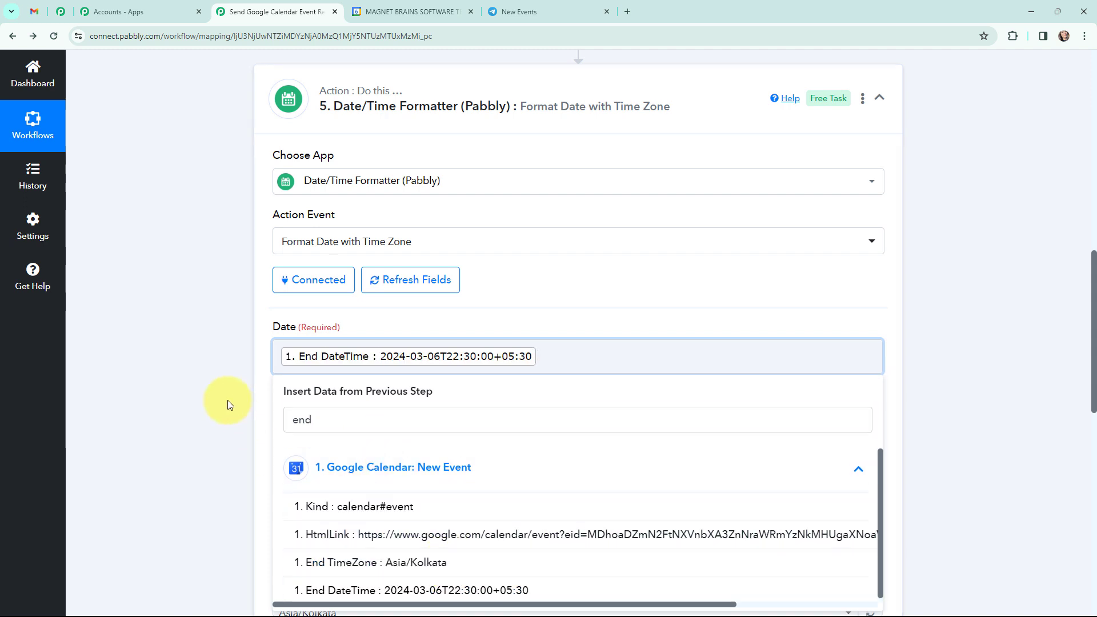
pyautogui.click(227, 404)
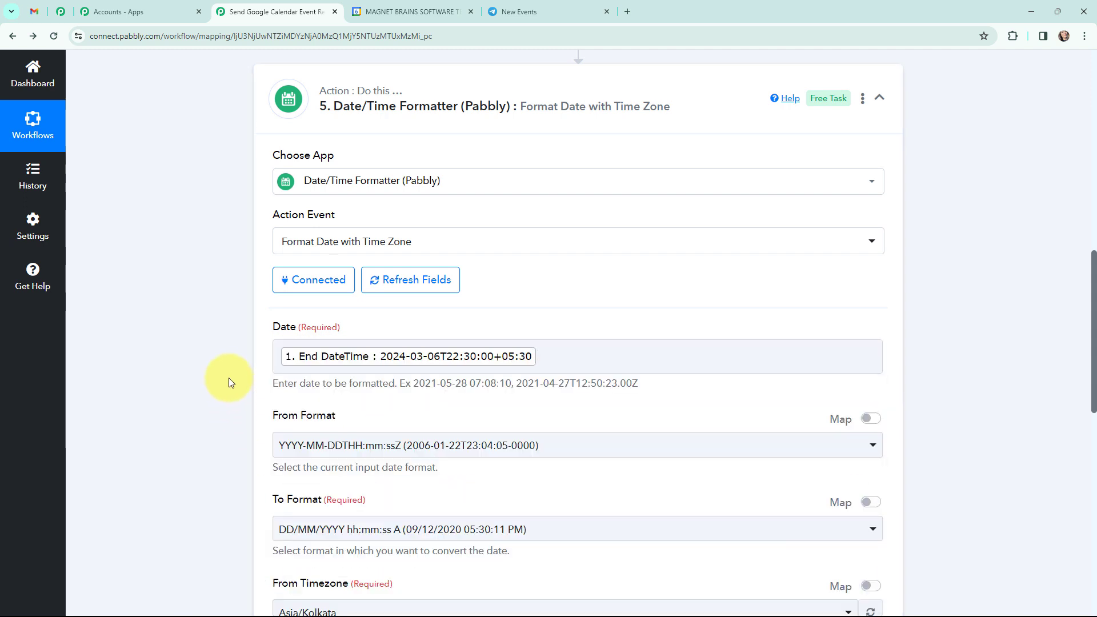
# Step: Save the end-time formatter, send its test request and check the formatted Result
pyautogui.scroll(-6, 228, 378)
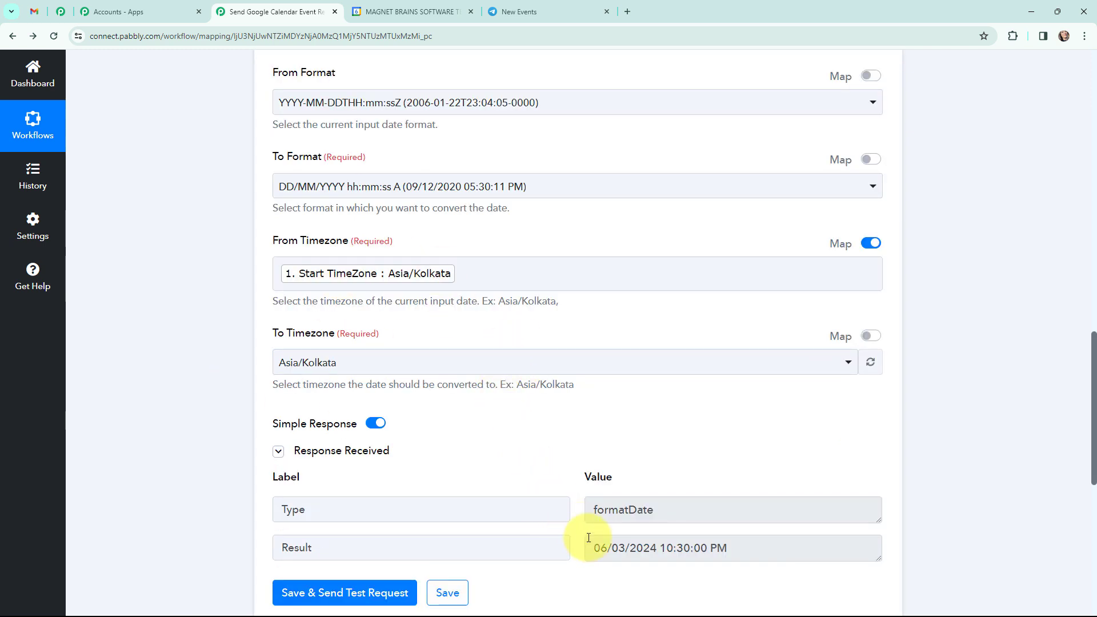
pyautogui.click(605, 550)
pyautogui.moveTo(606, 549); pyautogui.dragTo(772, 546)
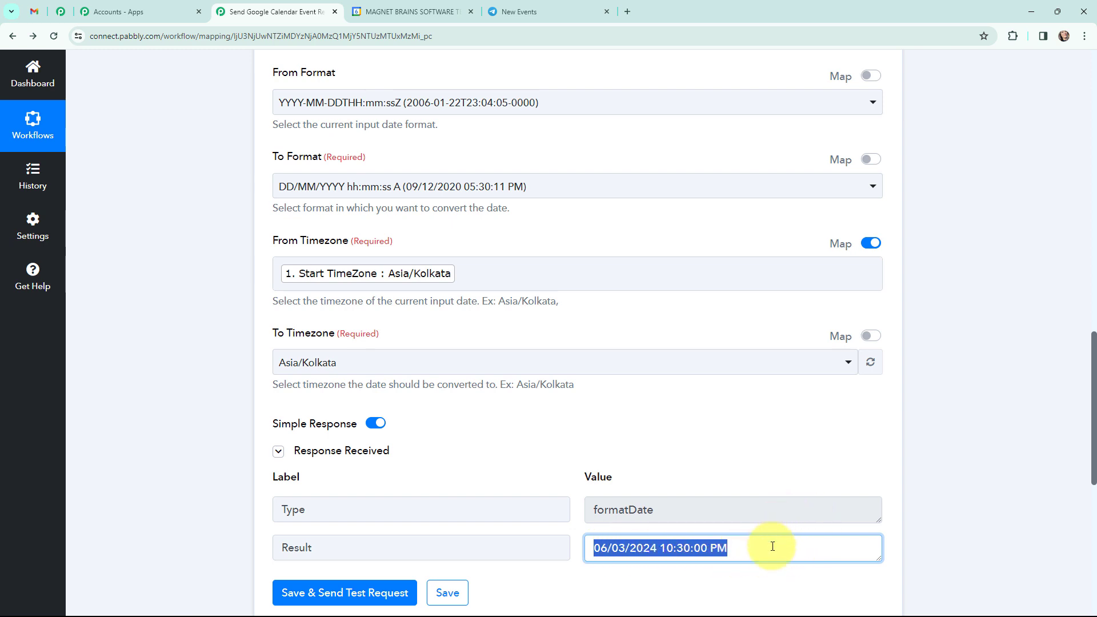
pyautogui.click(951, 536)
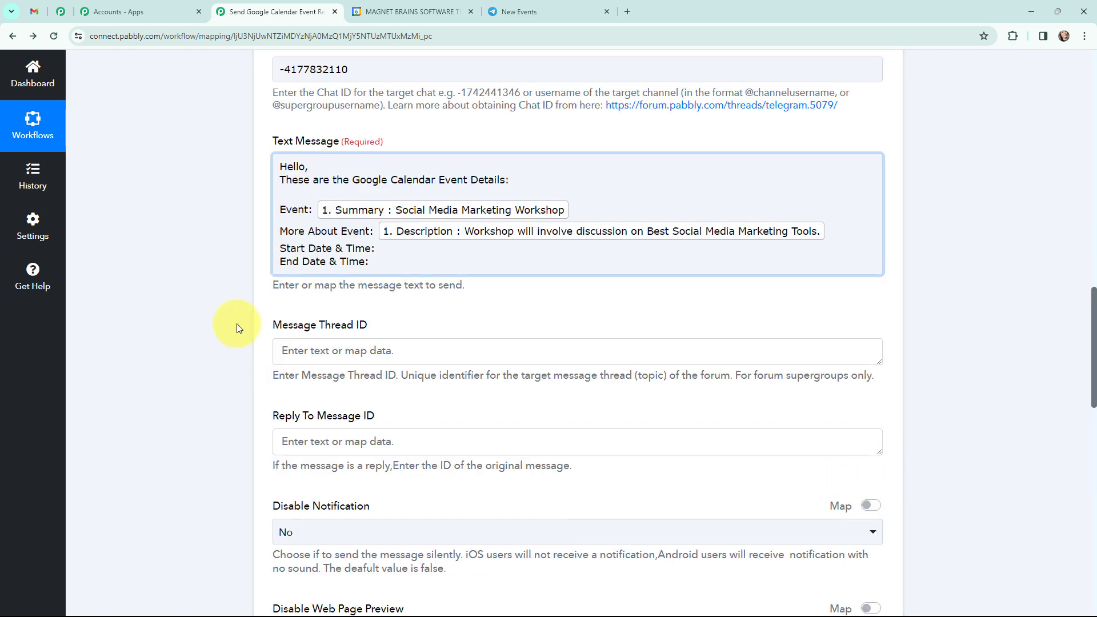
# Step: Map the Result of formatter step 4 after "Start Date & Time:" in the Telegram text message
pyautogui.click(392, 251)
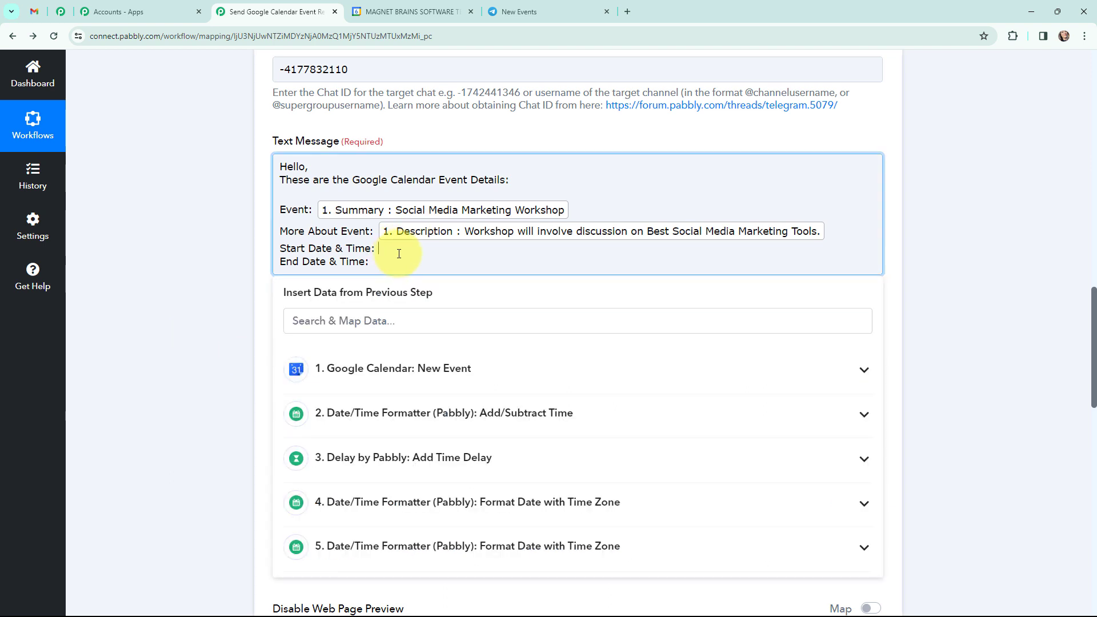
pyautogui.click(392, 502)
pyautogui.click(391, 569)
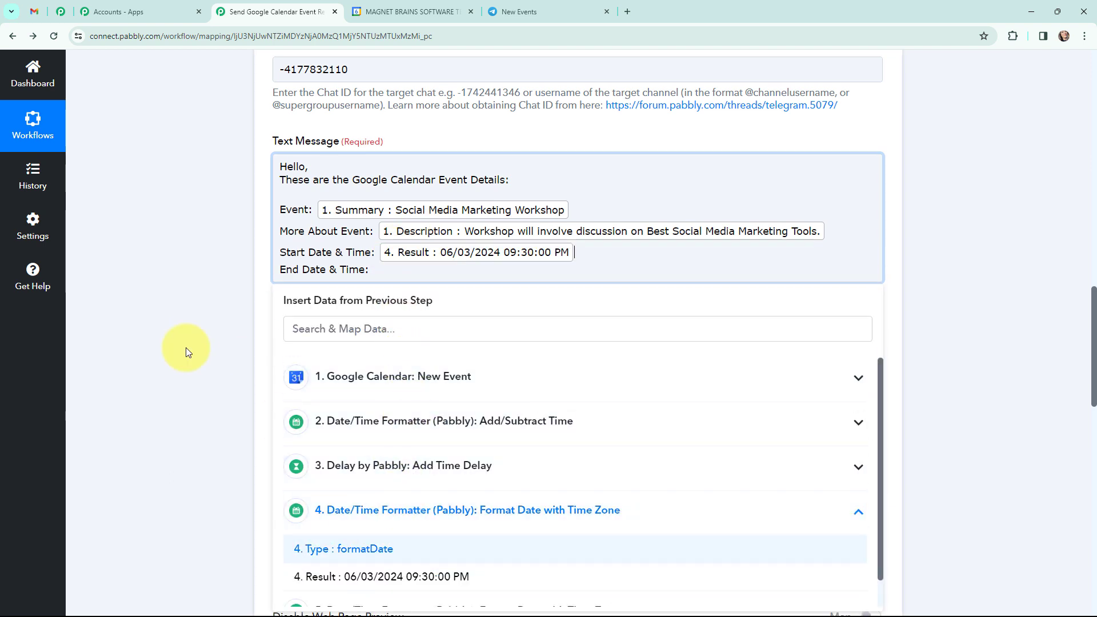
pyautogui.click(186, 347)
# Step: Map the Result of formatter step 5 after "End Date & Time:" in the Telegram text message
pyautogui.click(387, 270)
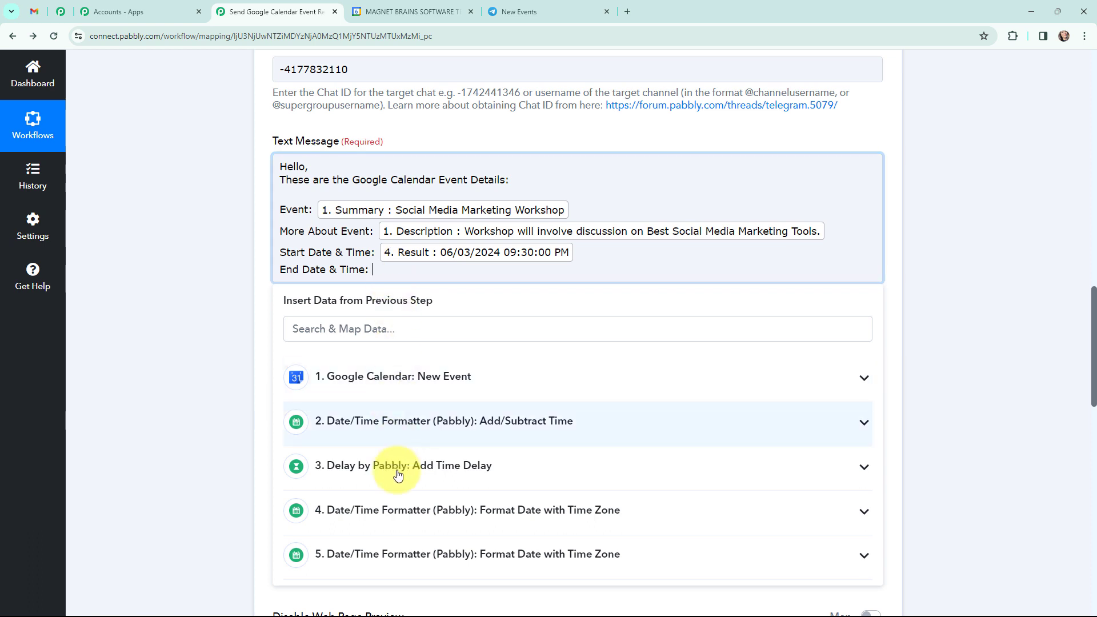
pyautogui.click(392, 548)
pyautogui.scroll(-1, 402, 571)
pyautogui.click(403, 580)
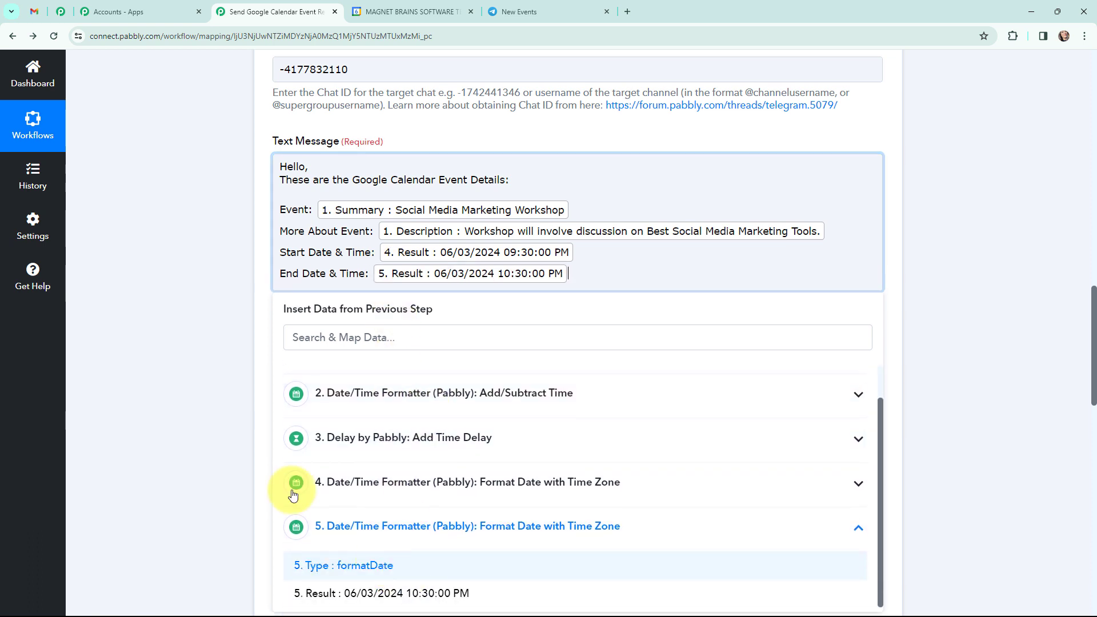
pyautogui.click(211, 318)
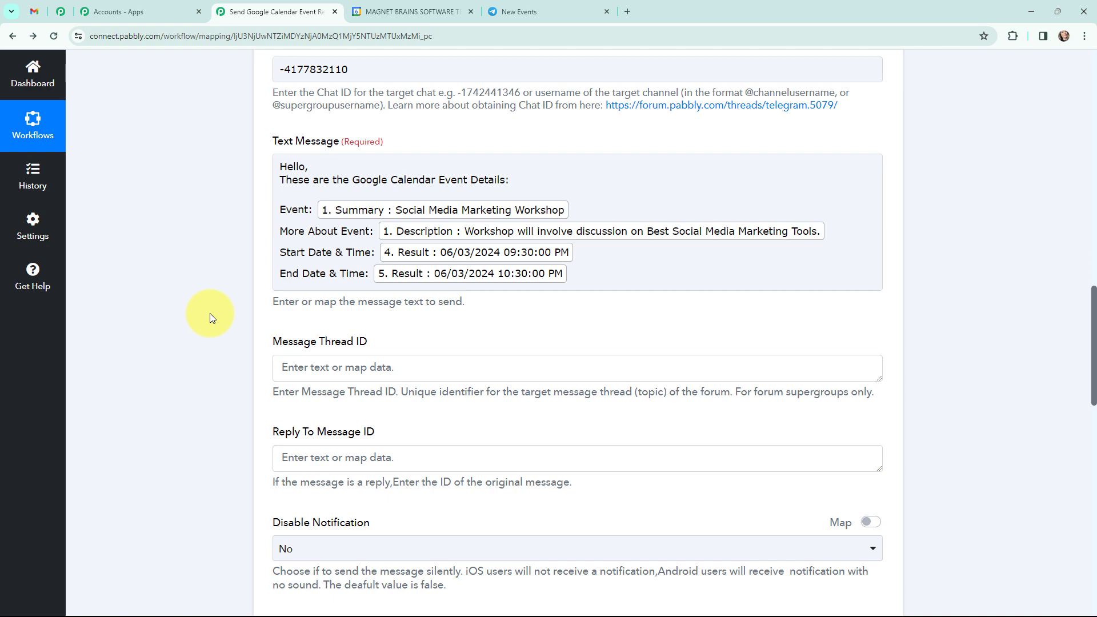
# Step: Save the Telegram Bot step, send its test request and look through the response
pyautogui.scroll(-15, 210, 313)
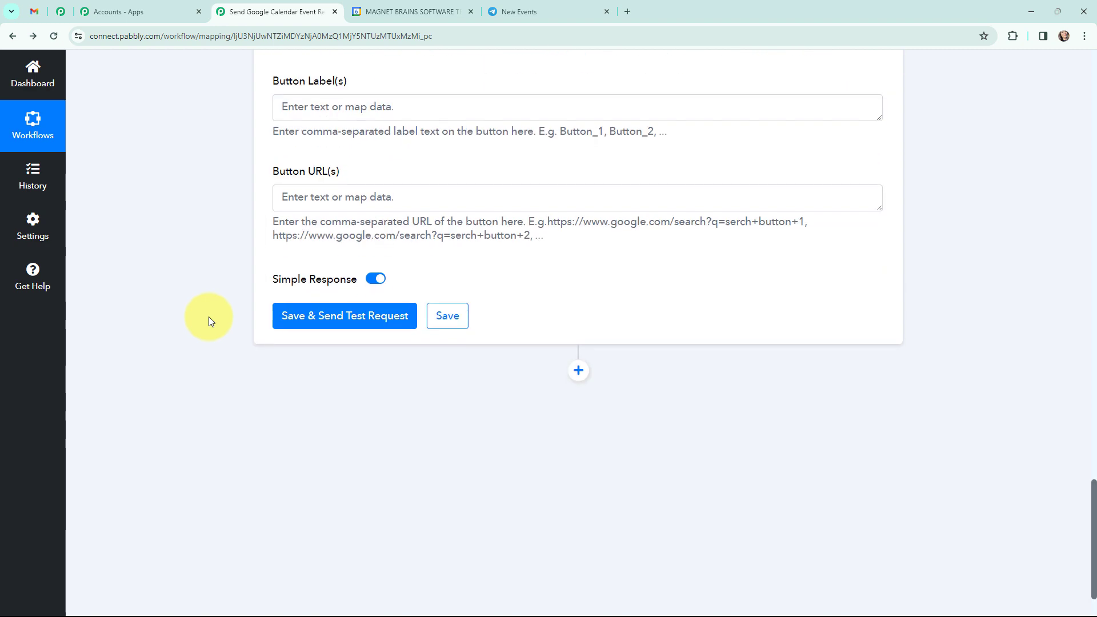
pyautogui.click(337, 315)
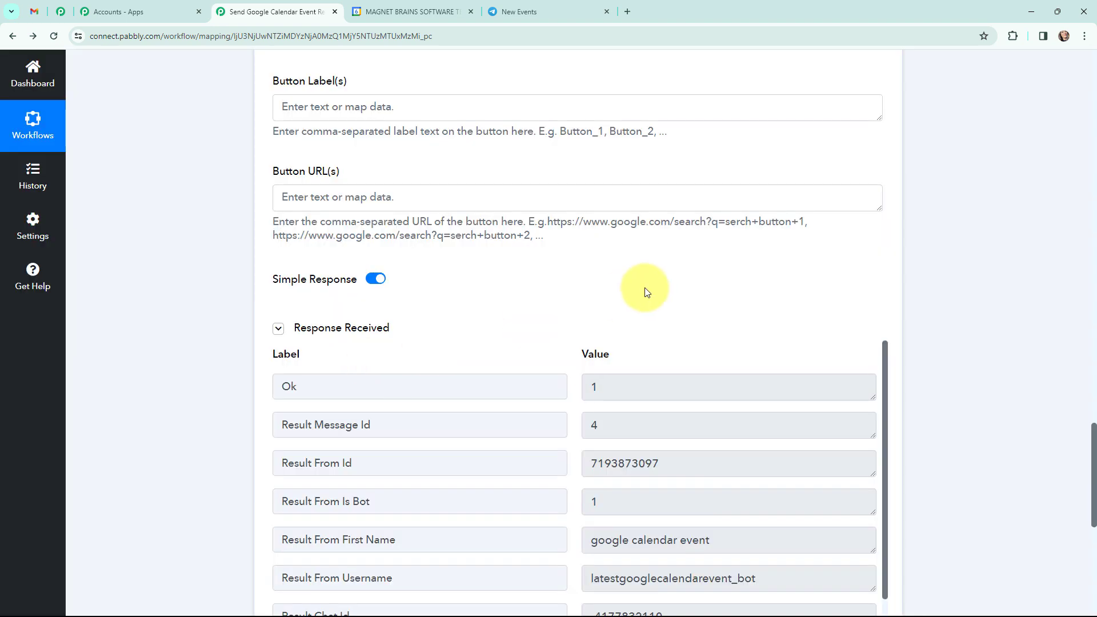
pyautogui.scroll(-4, 586, 262)
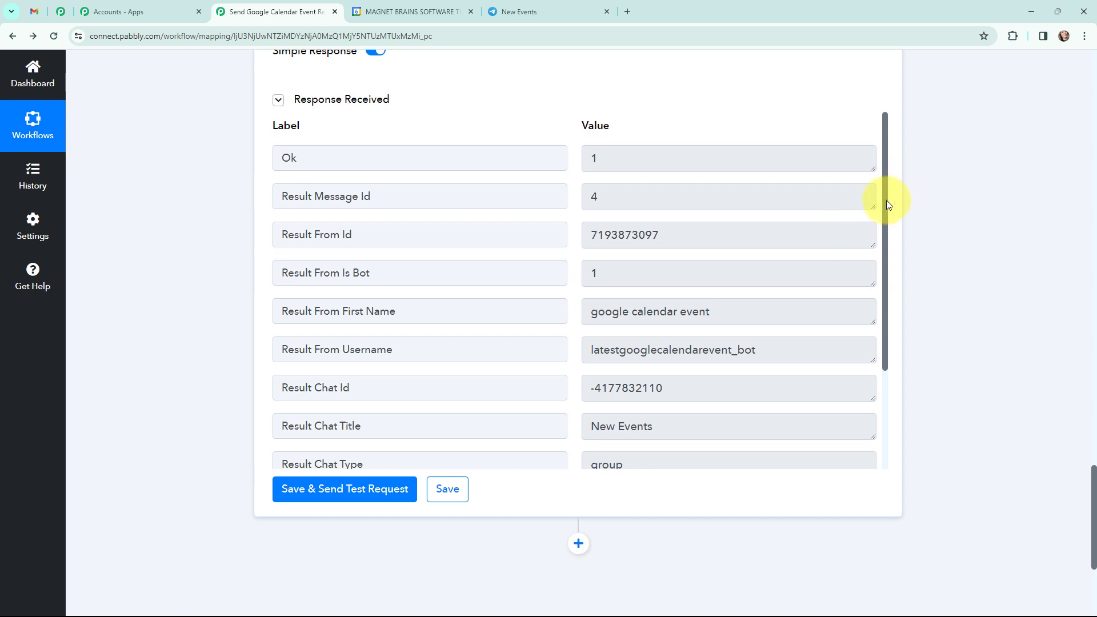
pyautogui.scroll(-1, 885, 203)
pyautogui.scroll(-4, 894, 274)
pyautogui.scroll(5, 886, 243)
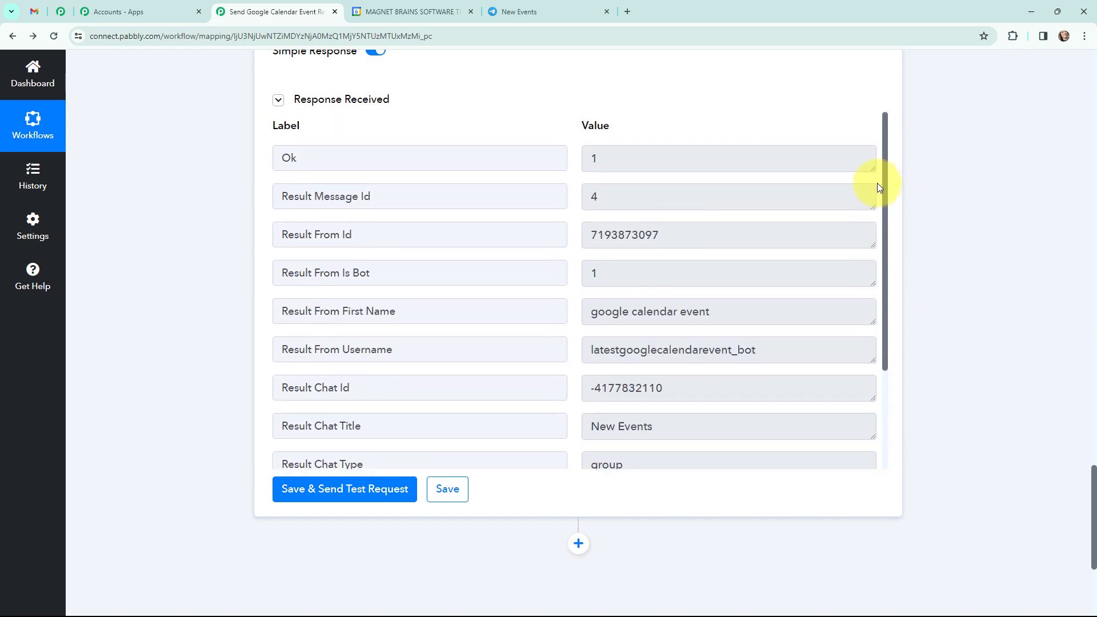
pyautogui.scroll(1, 930, 370)
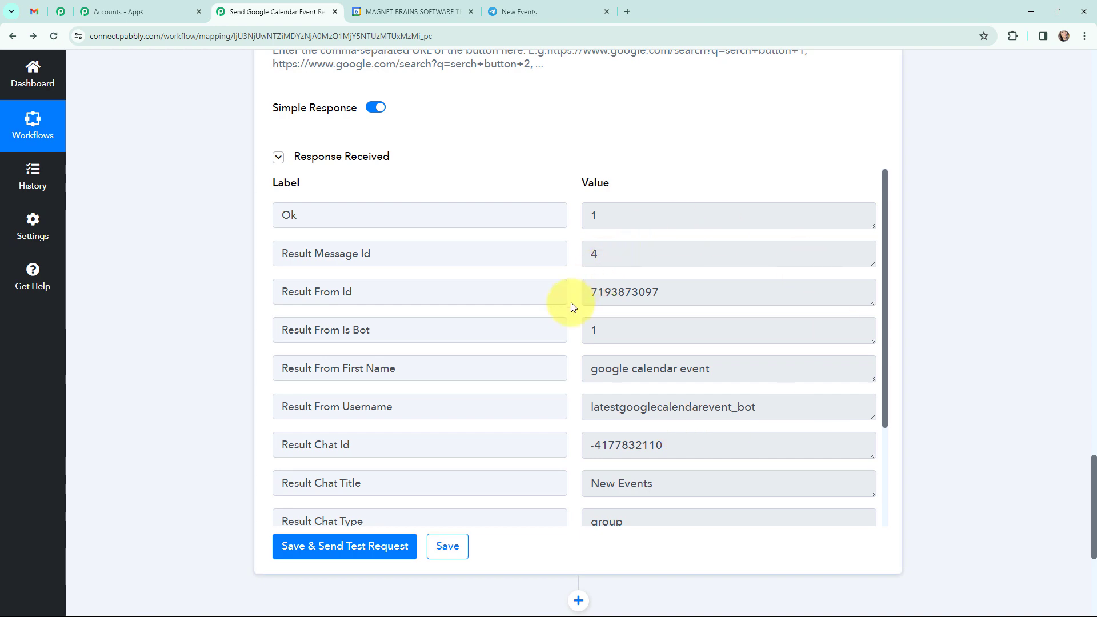
# Step: Check the bot's message in Telegram's New Events group and return to Pabbly Connect to review the workflow steps
pyautogui.click(543, 7)
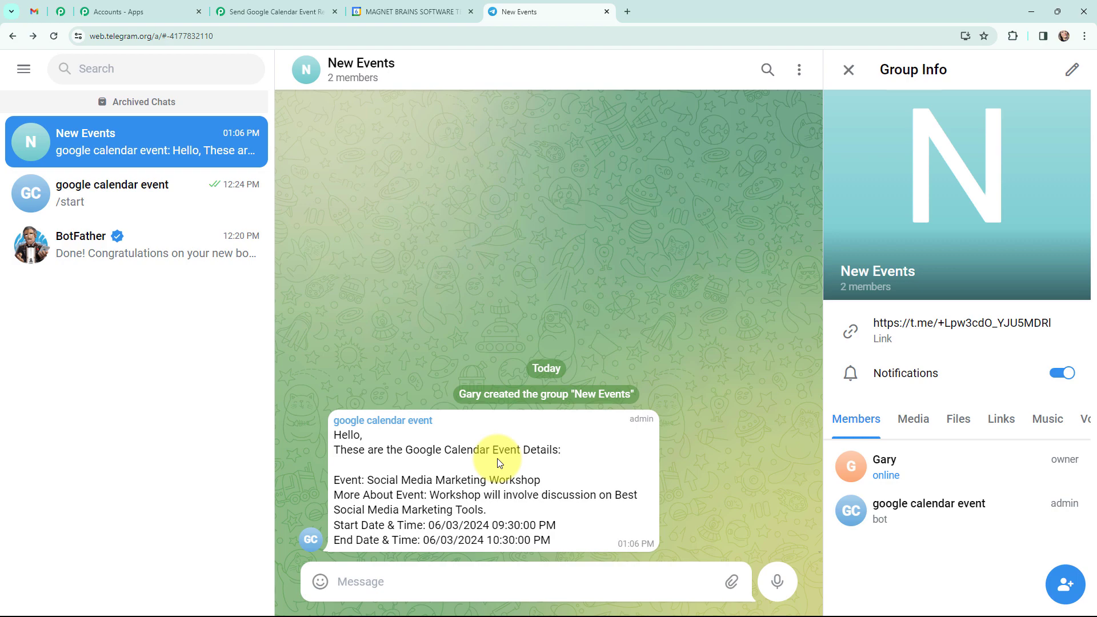
pyautogui.click(280, 12)
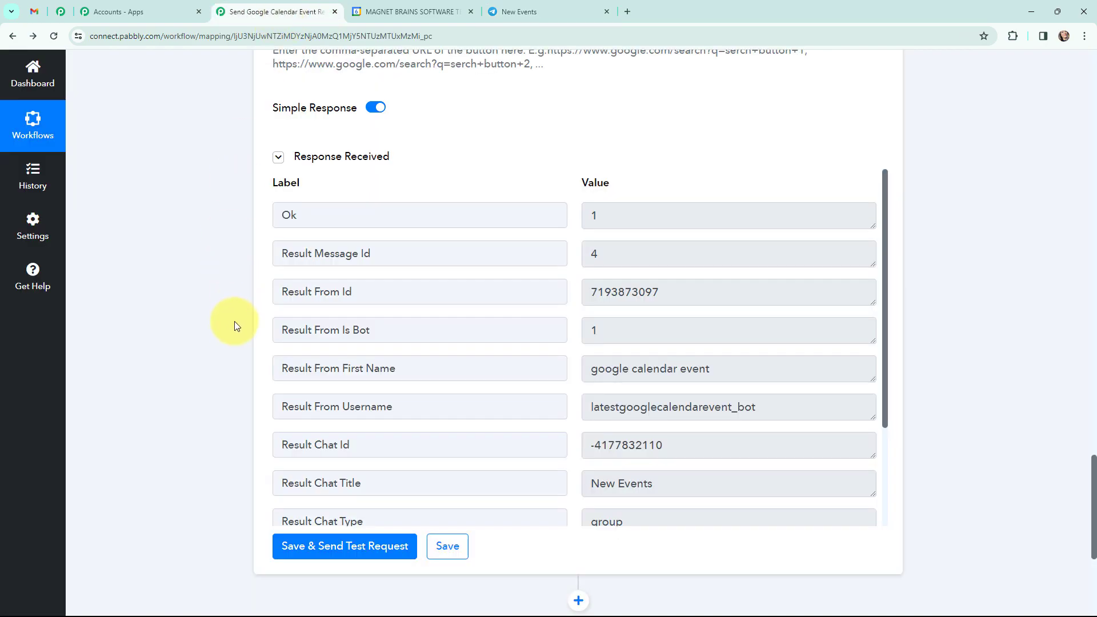
pyautogui.scroll(15, 207, 341)
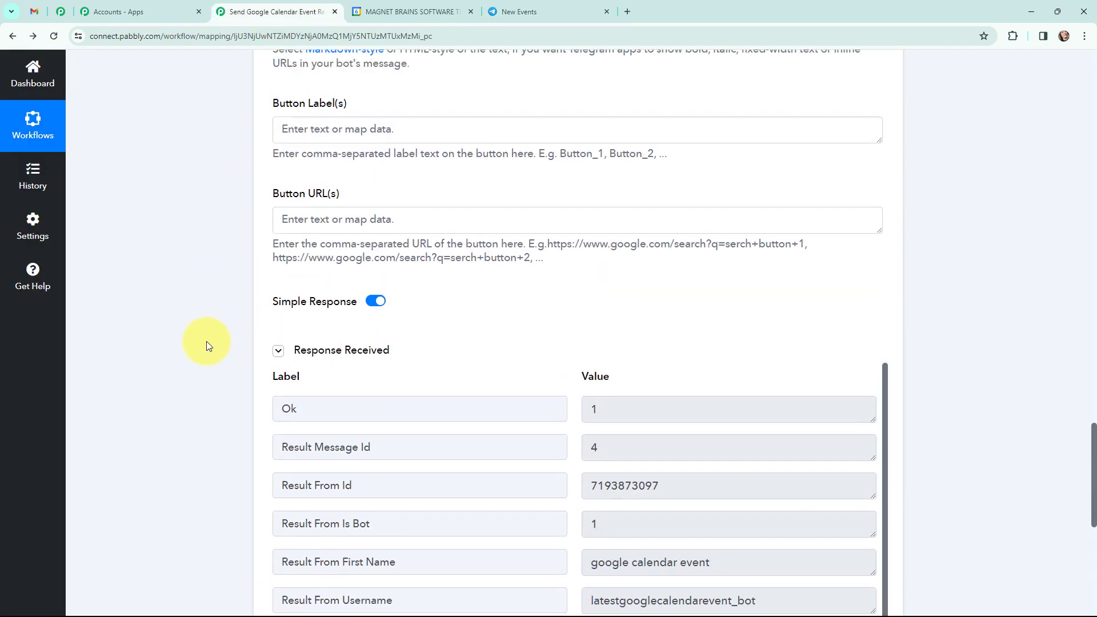
pyautogui.scroll(13, 207, 341)
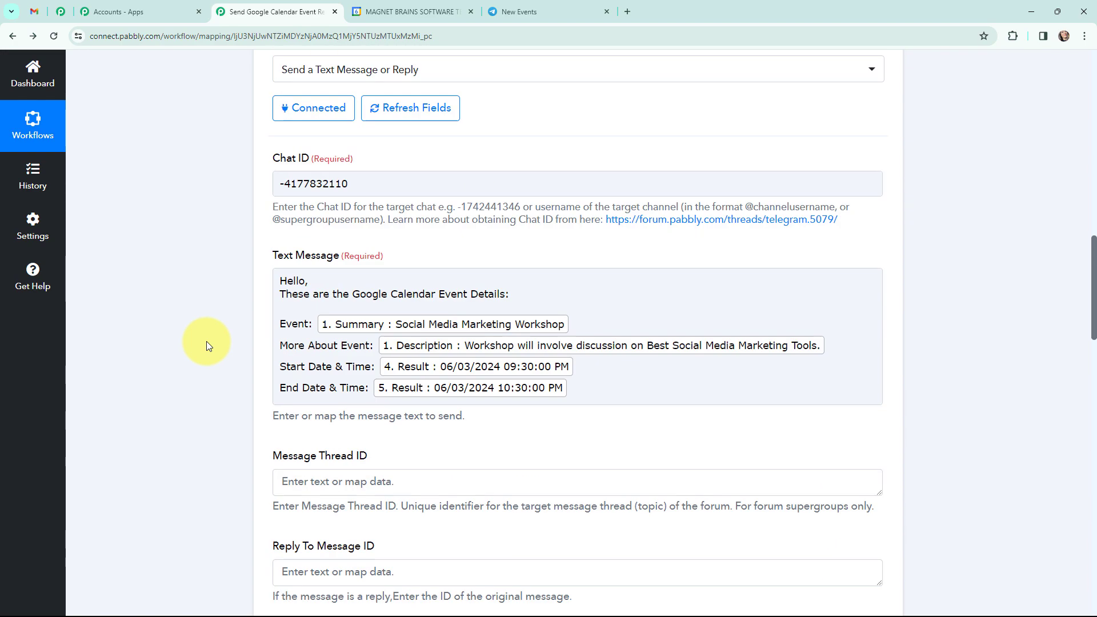
pyautogui.scroll(7, 221, 324)
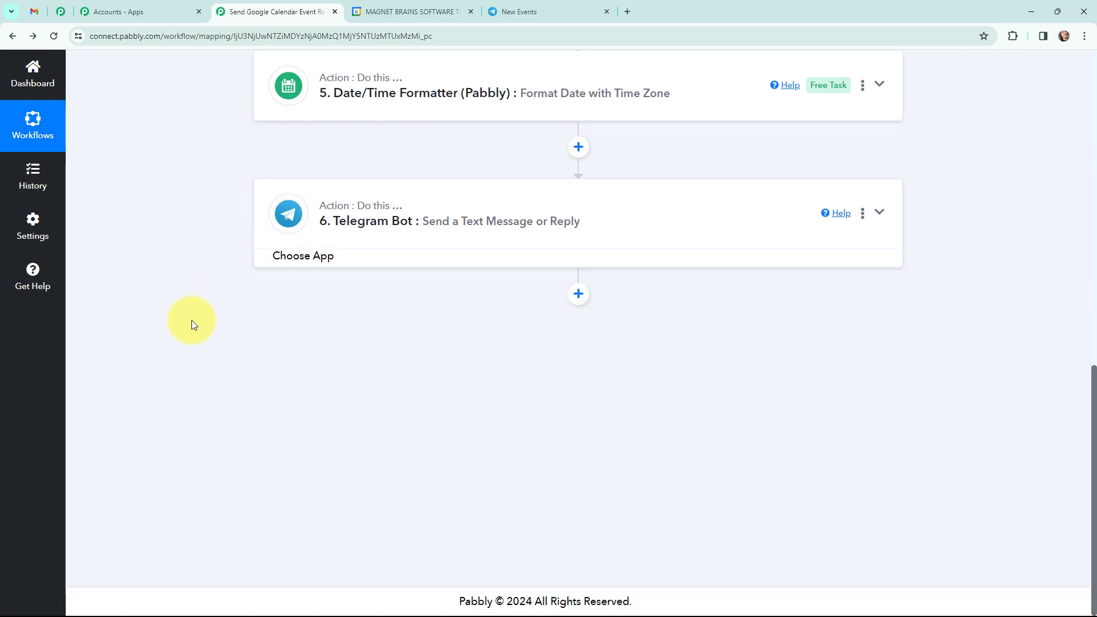
pyautogui.scroll(7, 189, 328)
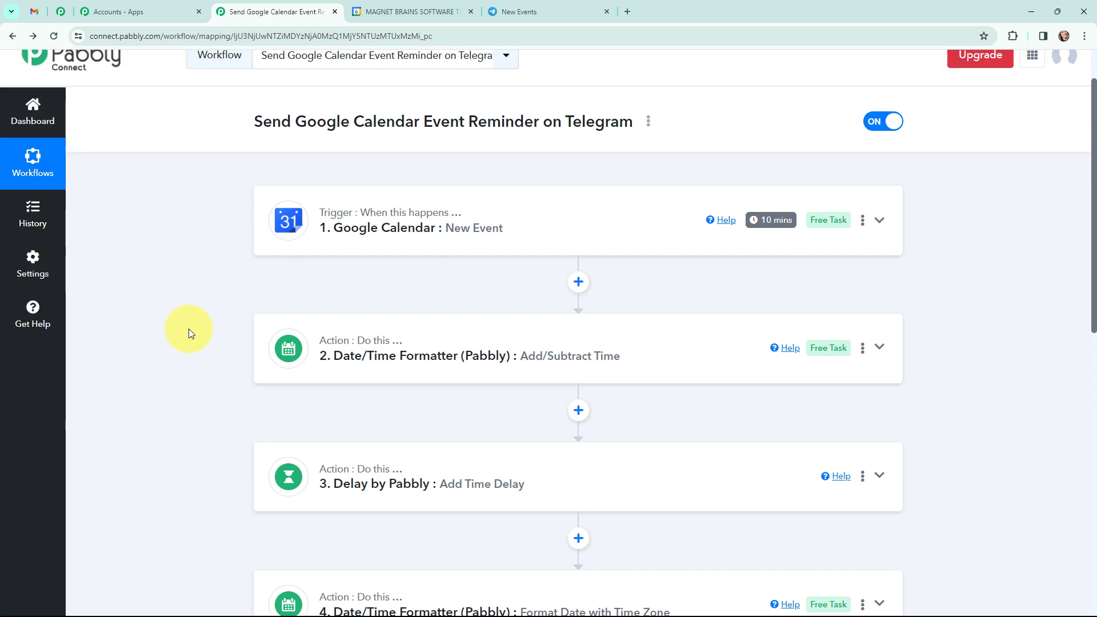